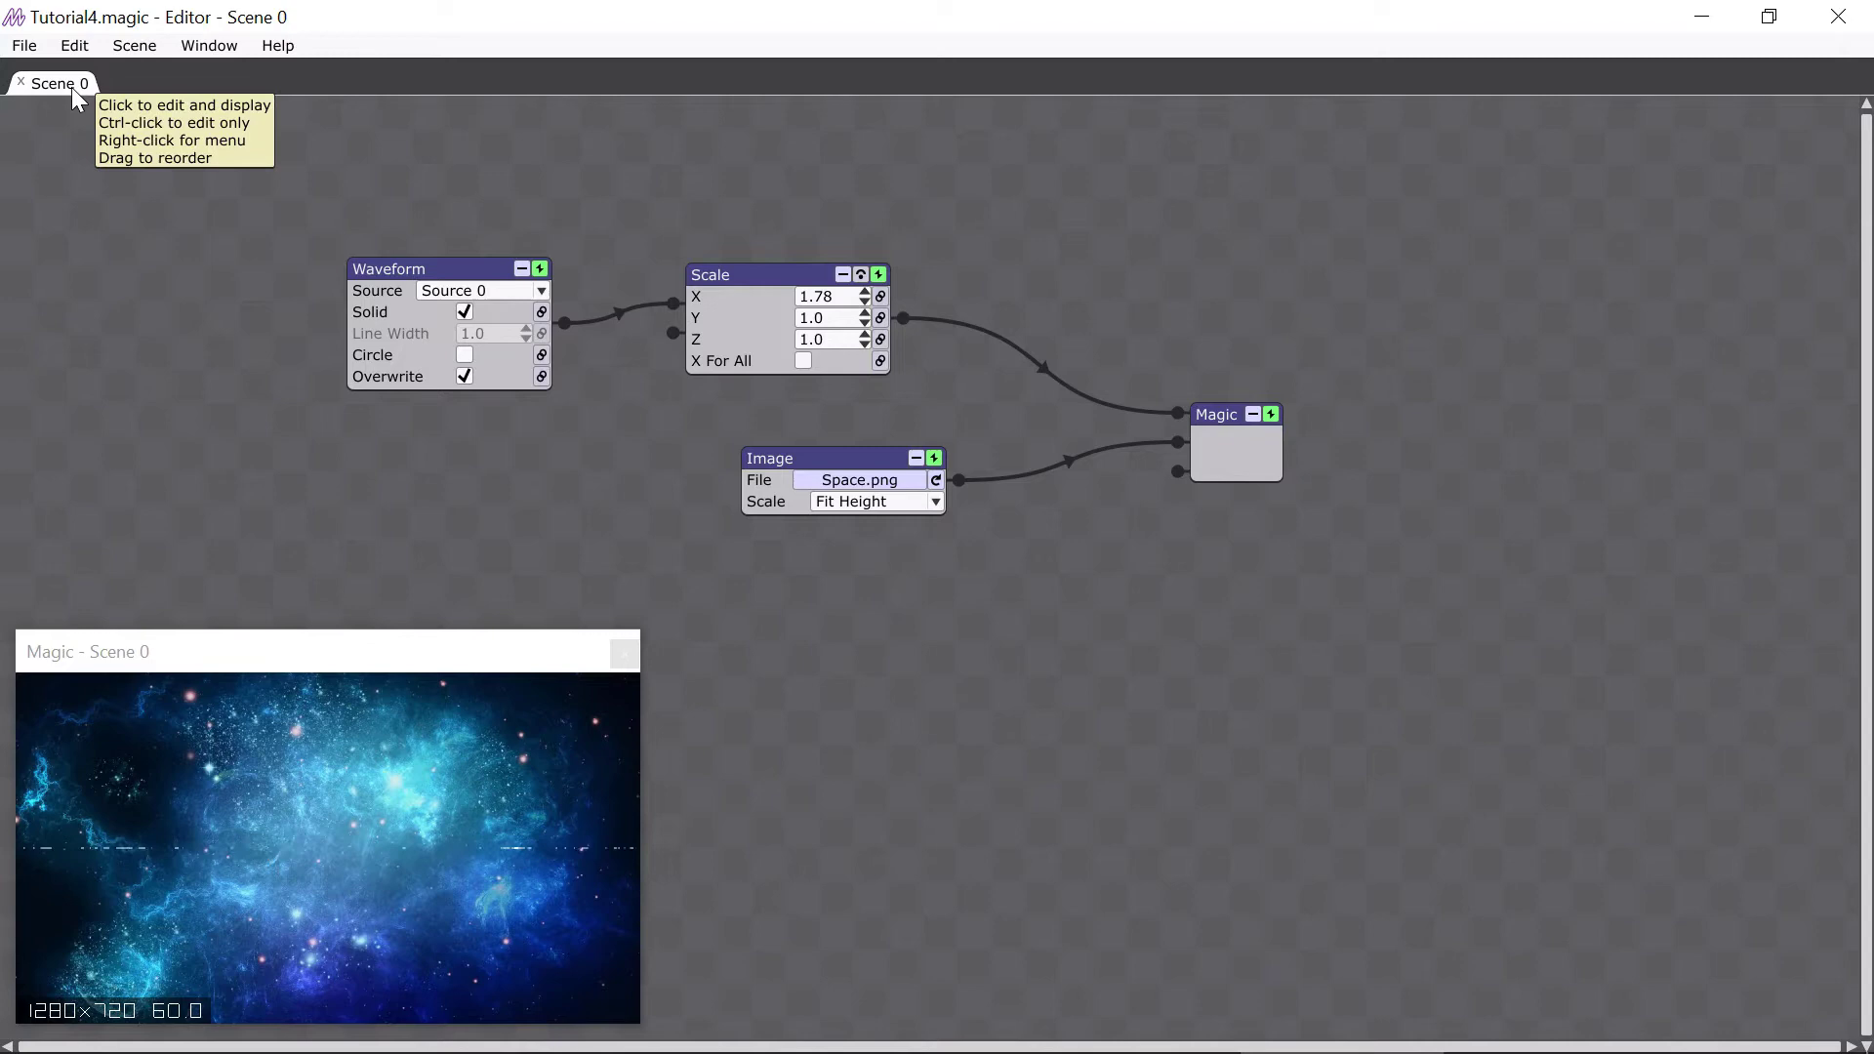
- Add a new empty scene, Scene 1, from the Scene menu
{"action": "left_click", "coordinate": [105, 51]}
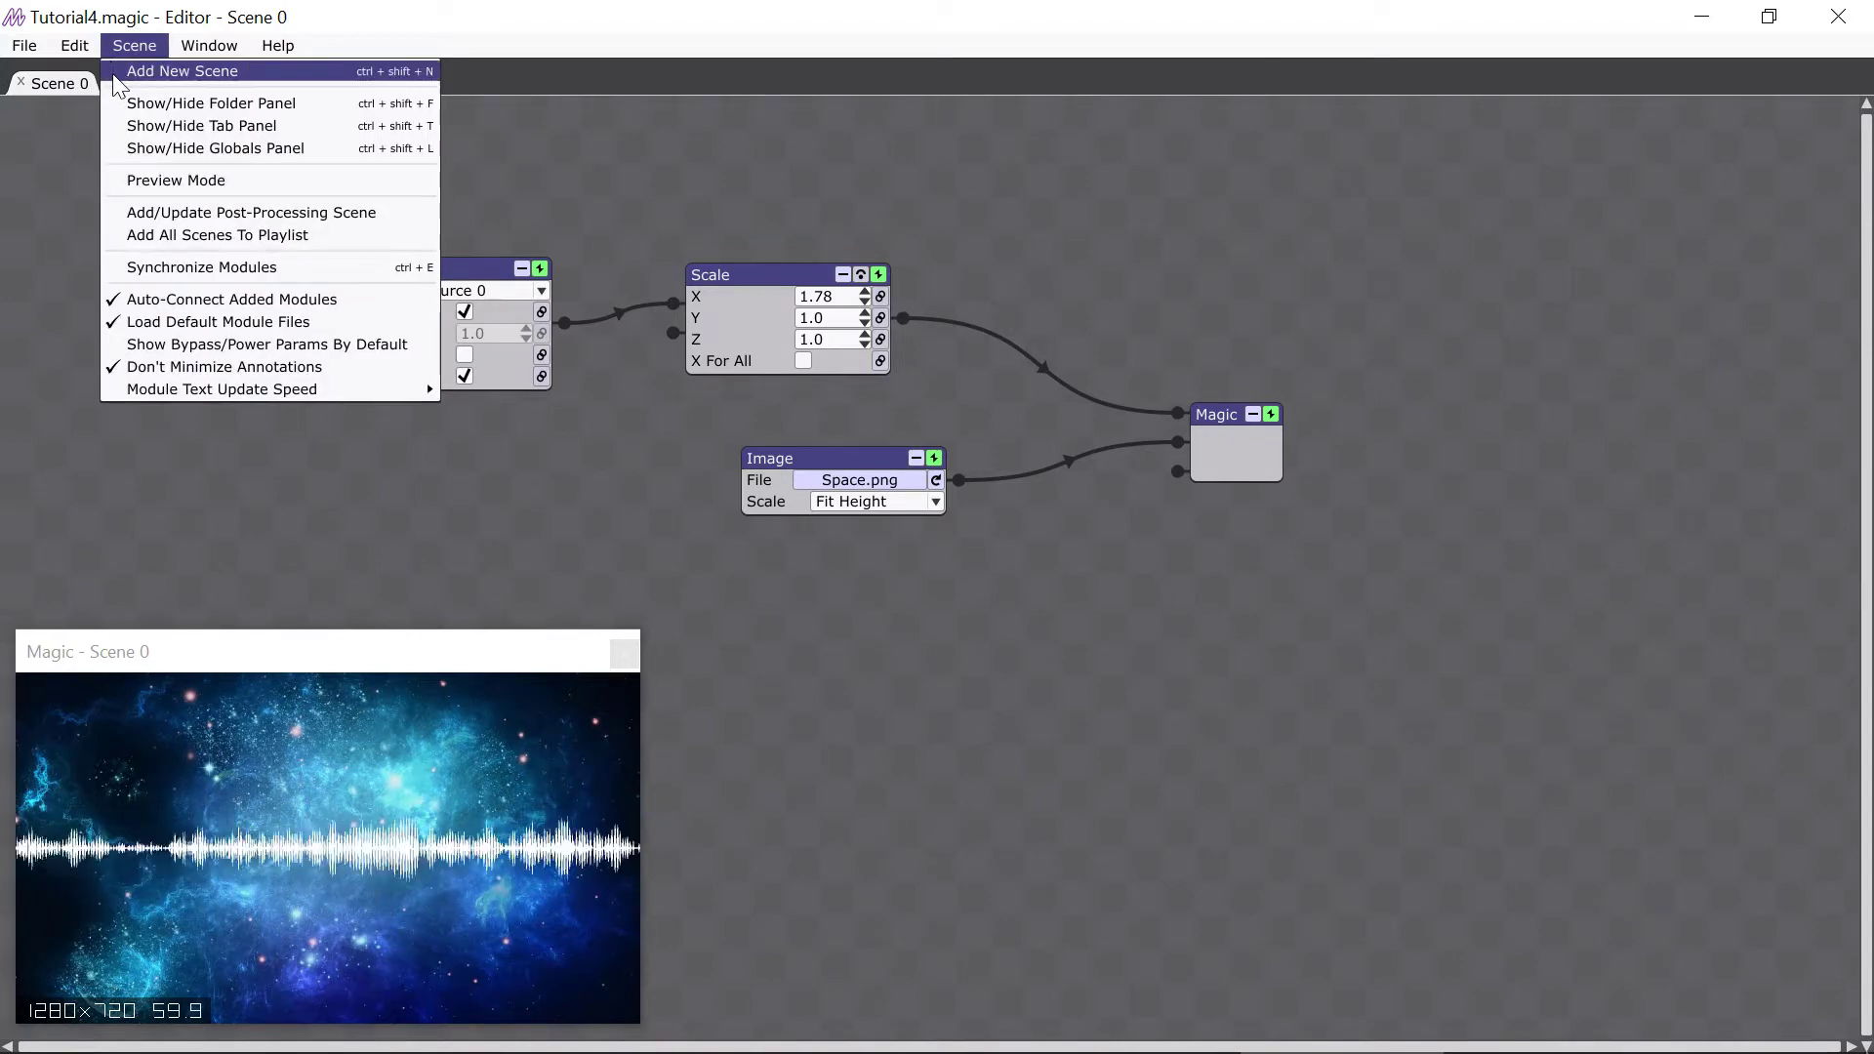
{"action": "left_click", "coordinate": [117, 79]}
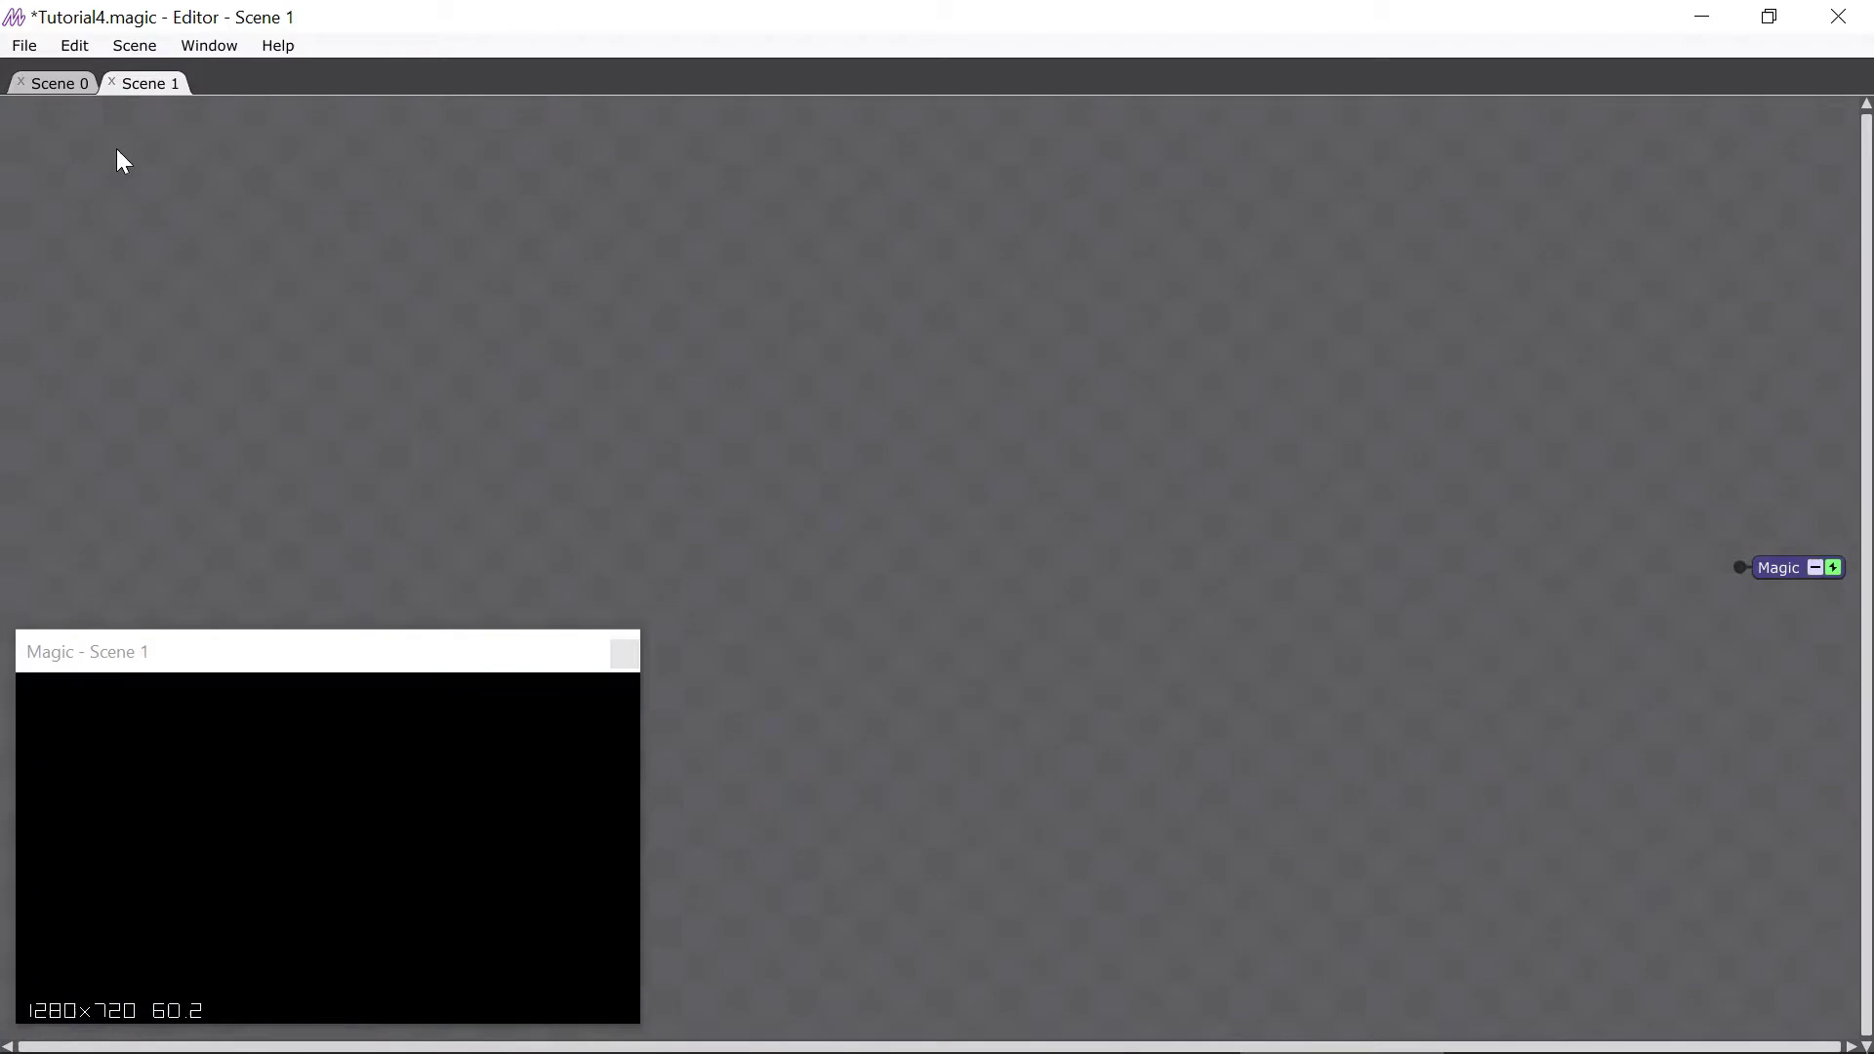
{"action": "left_click", "coordinate": [56, 86]}
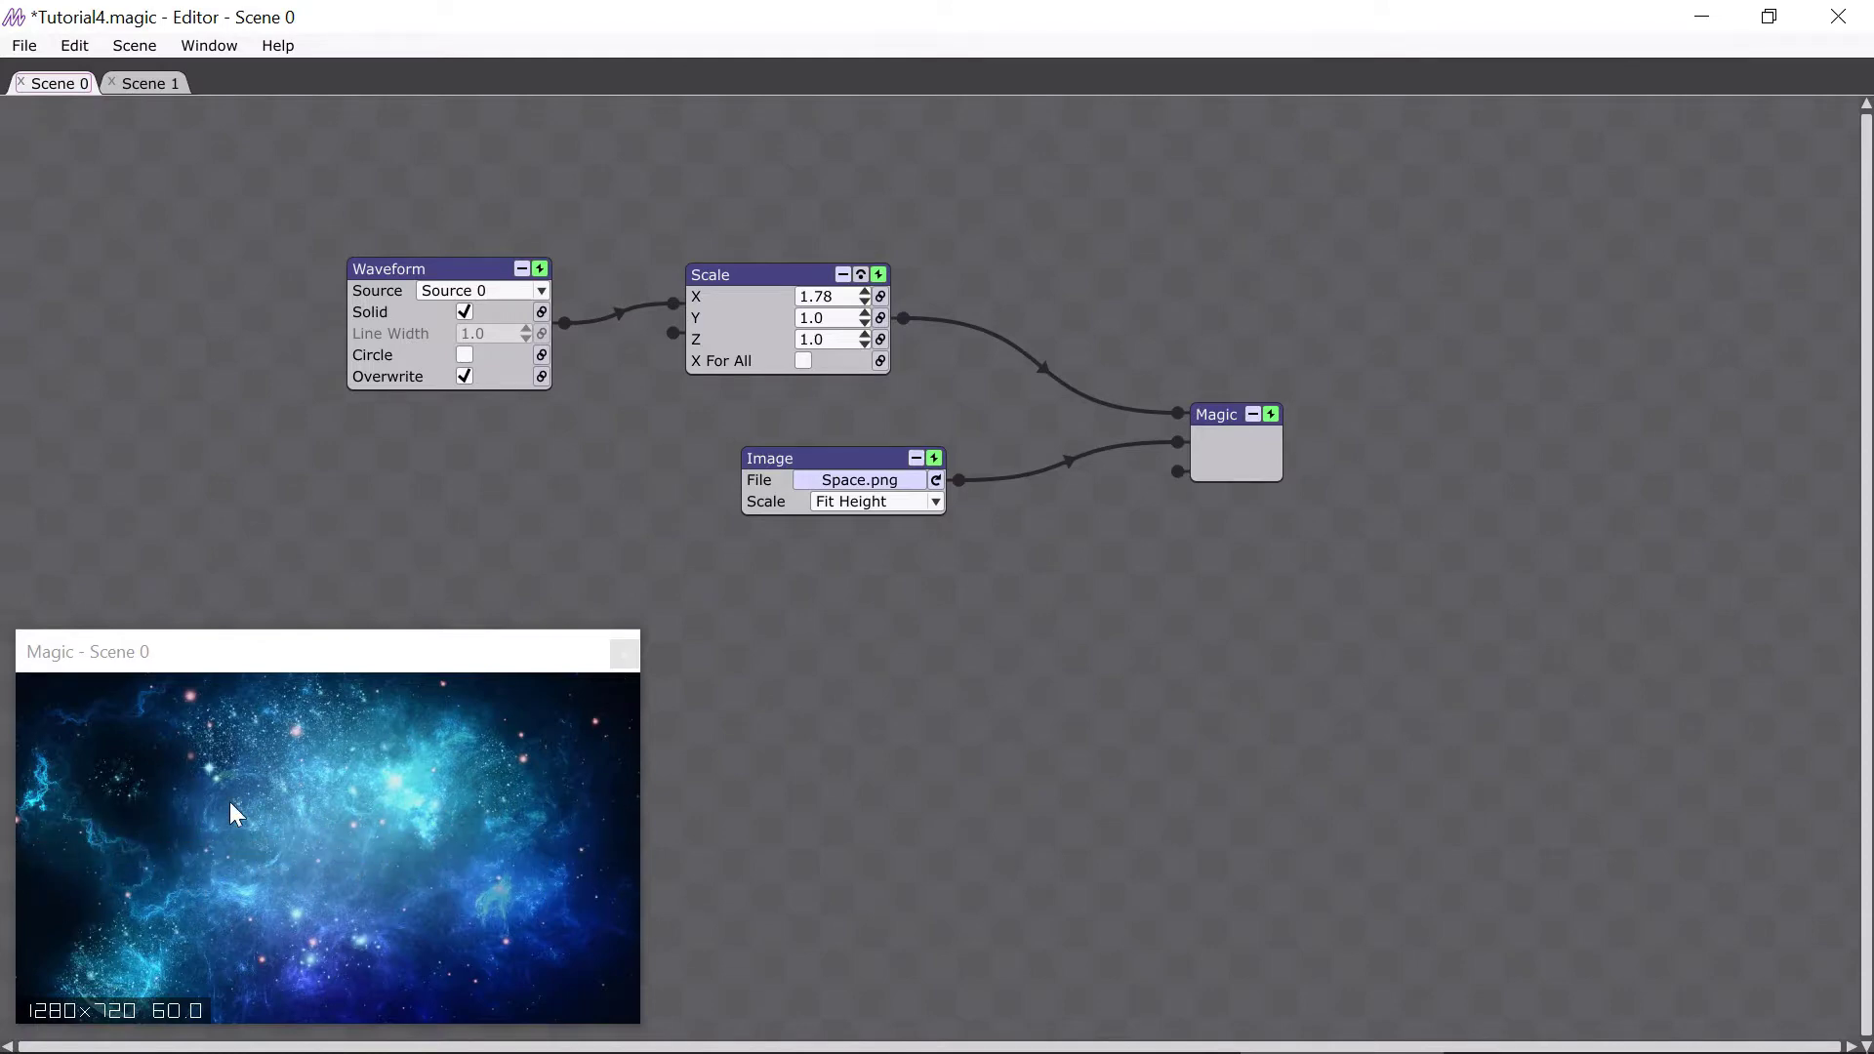
- On Scene 1, add a Starfield module from Add > Geometry
{"action": "left_click", "coordinate": [148, 85]}
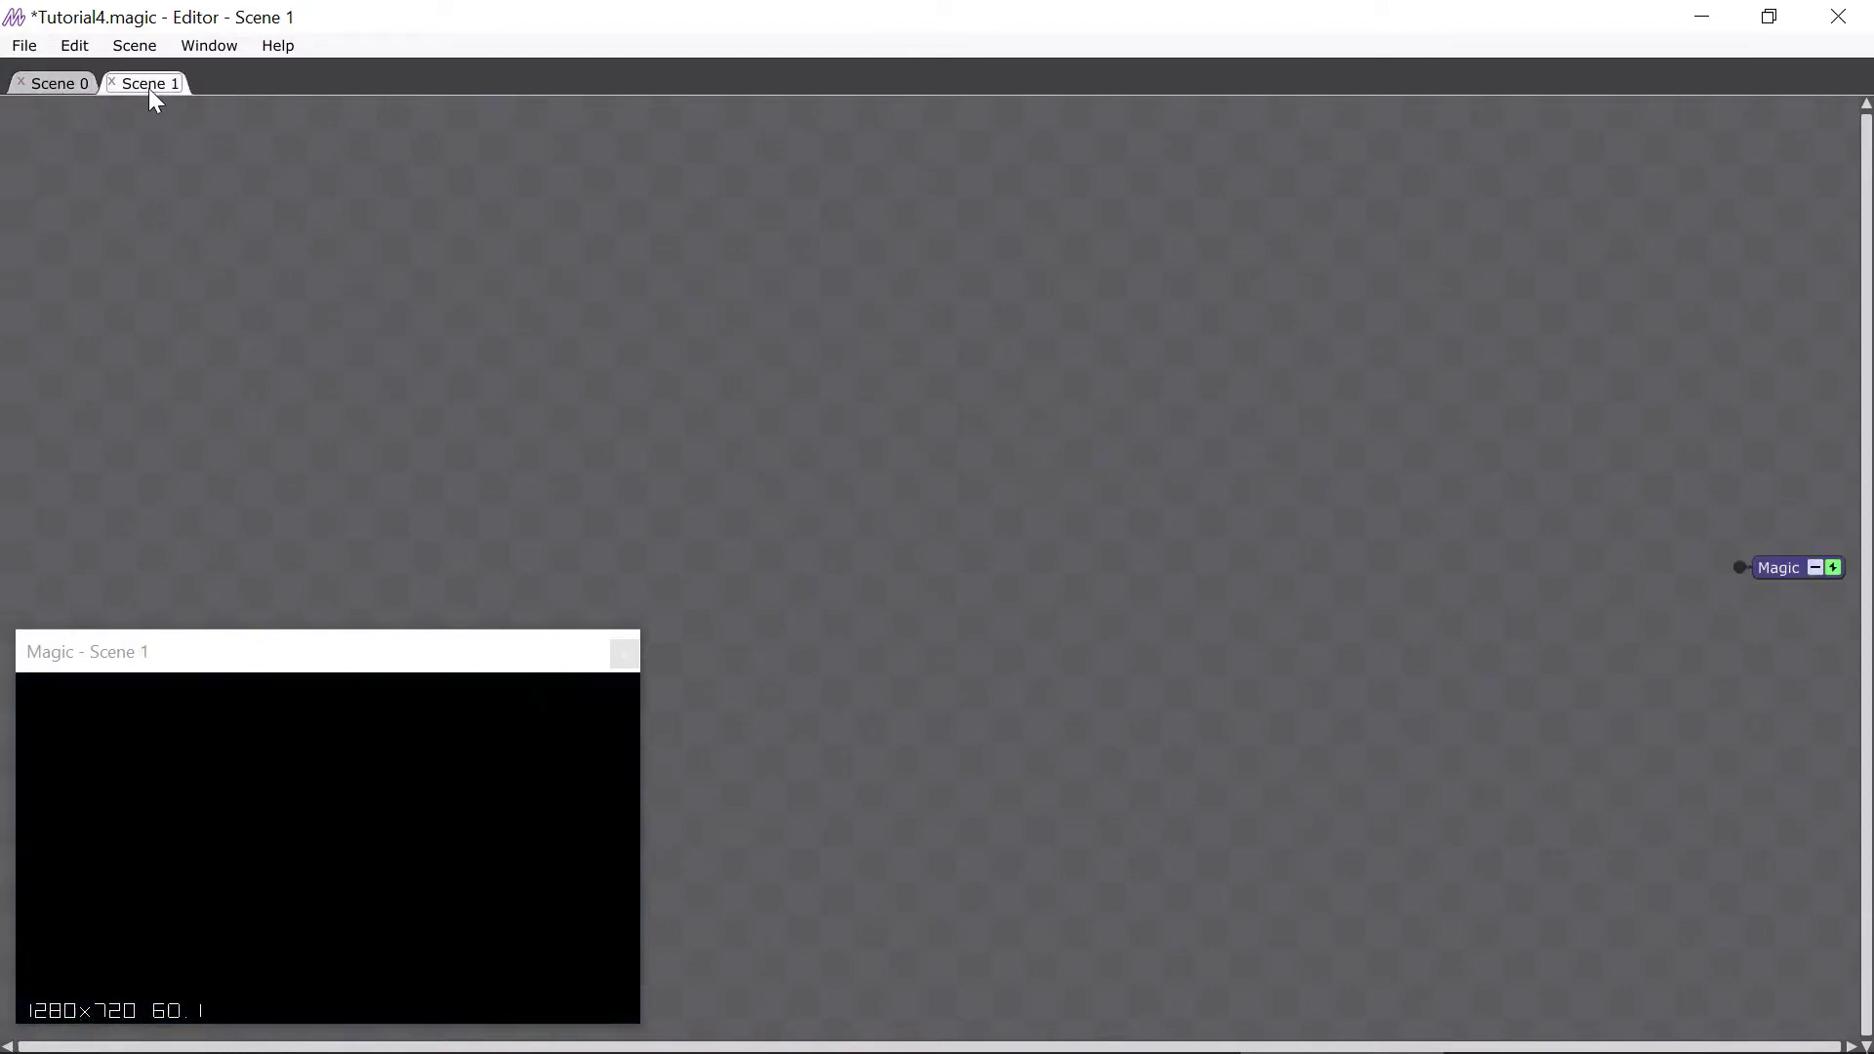
{"action": "right_click", "coordinate": [455, 363]}
{"action": "mouse_move", "coordinate": [469, 375]}
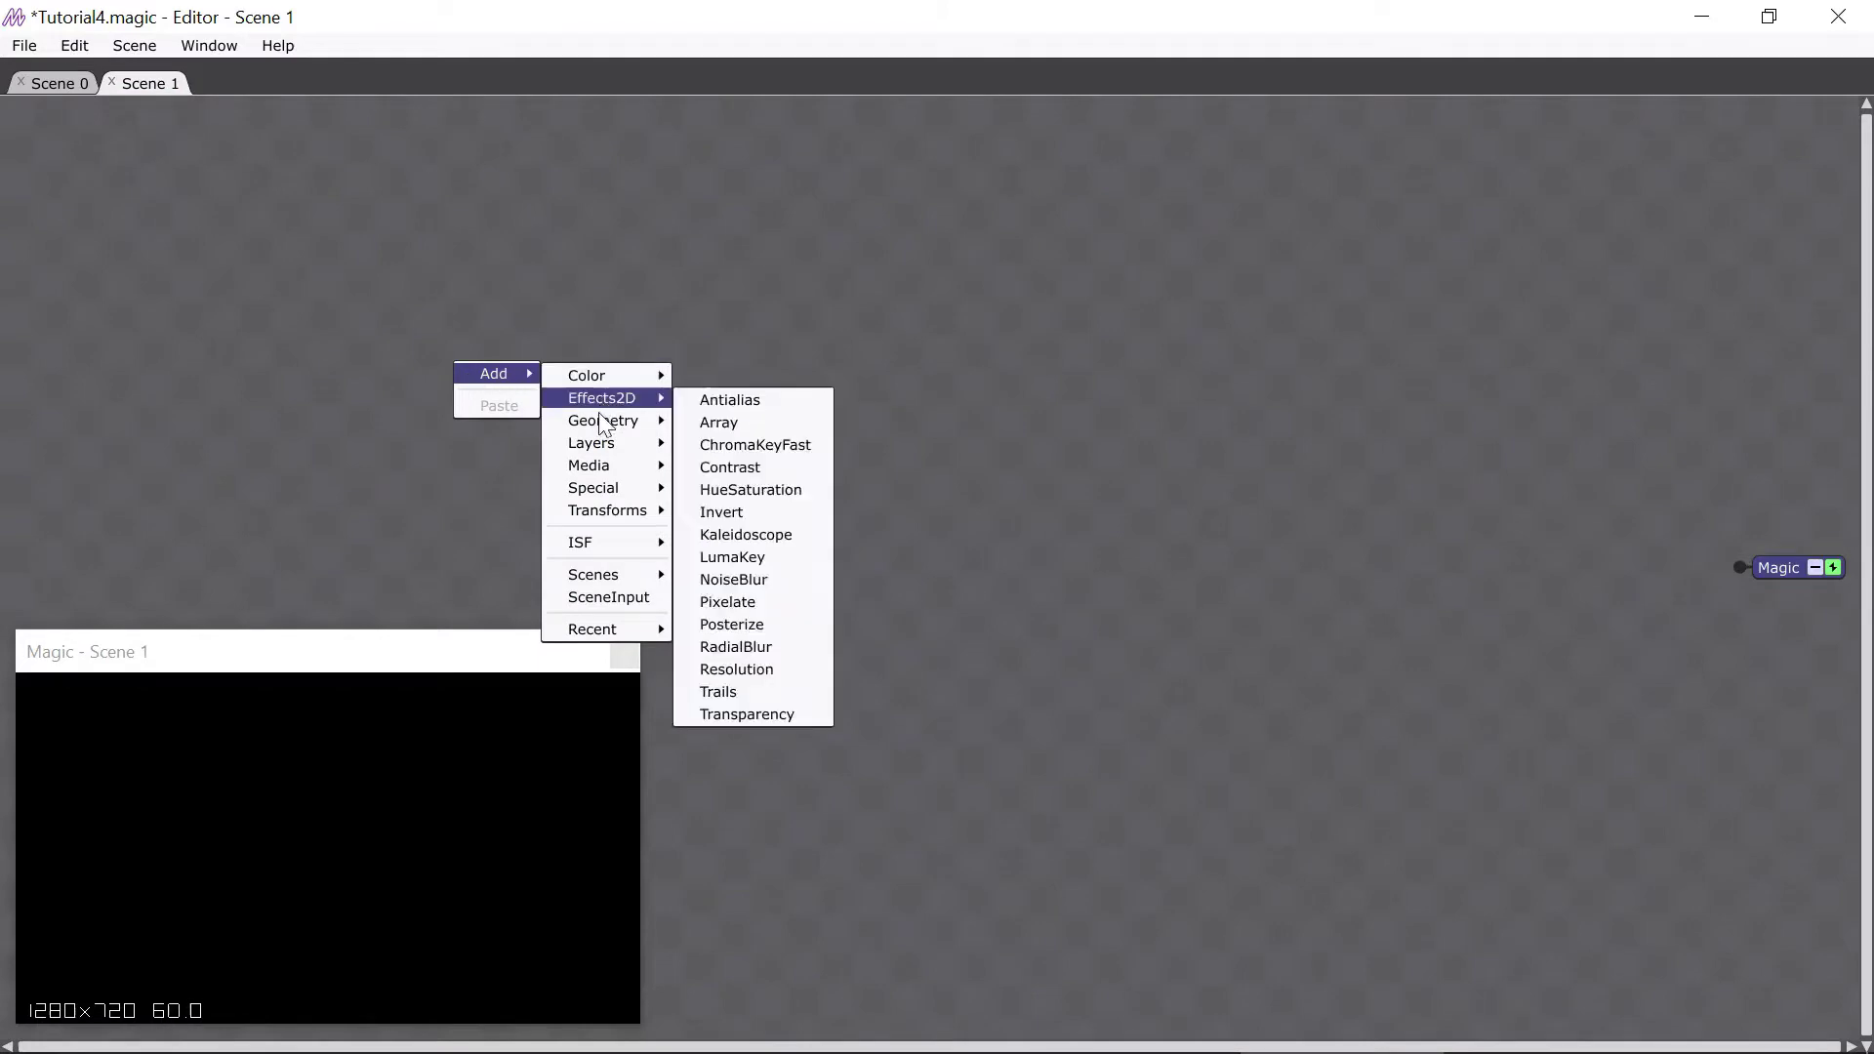
{"action": "mouse_move", "coordinate": [624, 420]}
{"action": "left_click", "coordinate": [767, 520]}
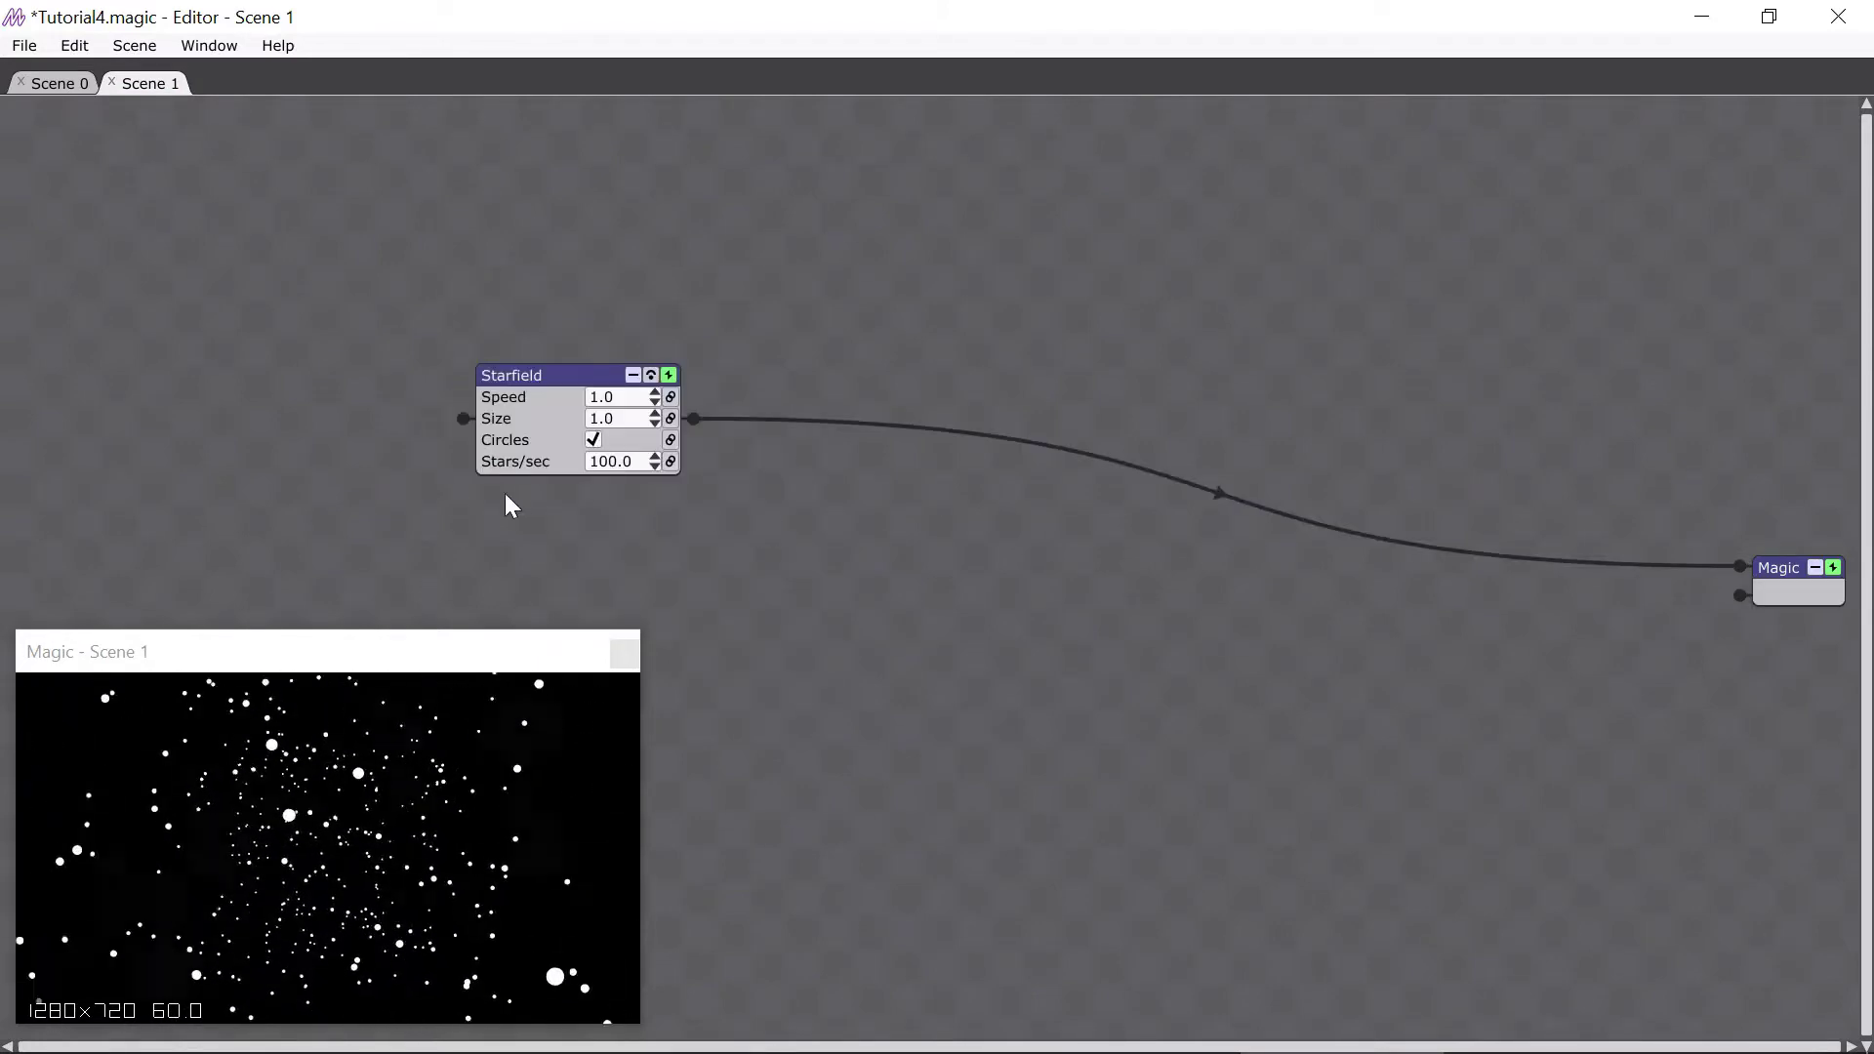
- Compare Scene 1's starfield with Scene 0, finishing on Scene 0
{"action": "left_click", "coordinate": [66, 84]}
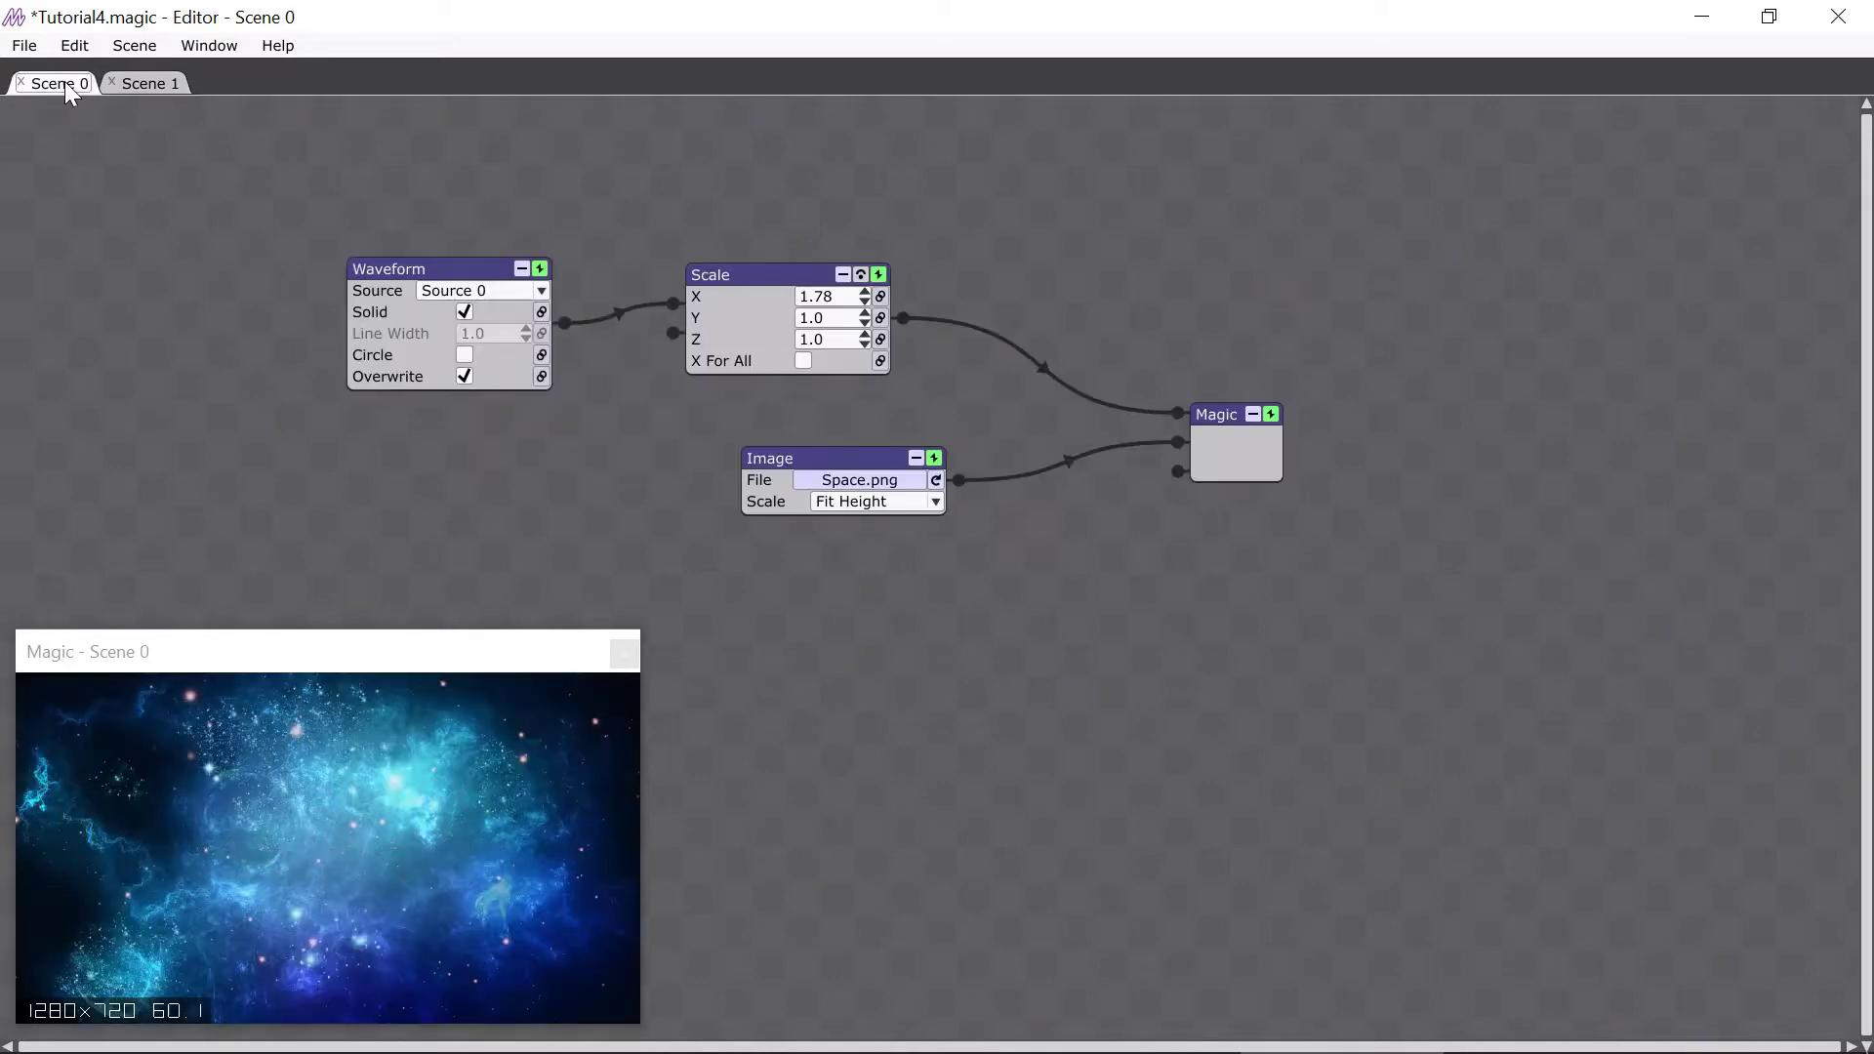
{"action": "left_click", "coordinate": [141, 86]}
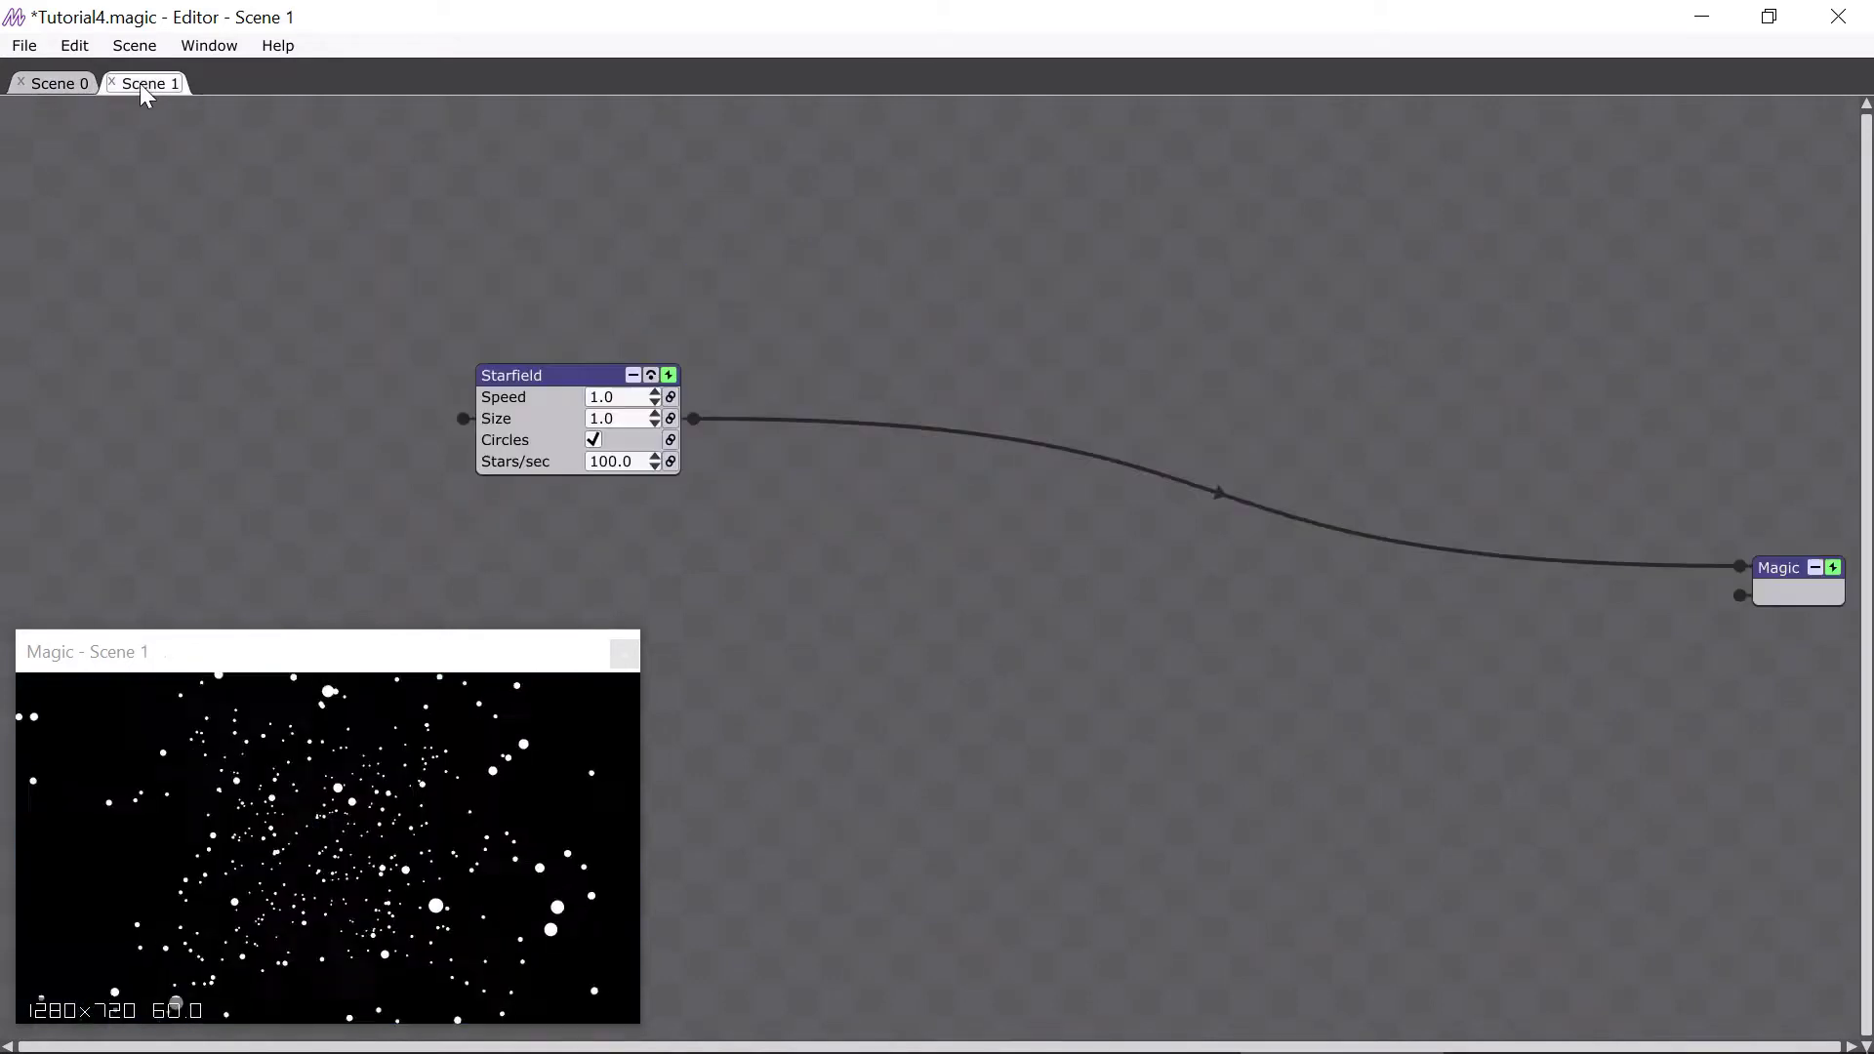
{"action": "left_click", "coordinate": [62, 84]}
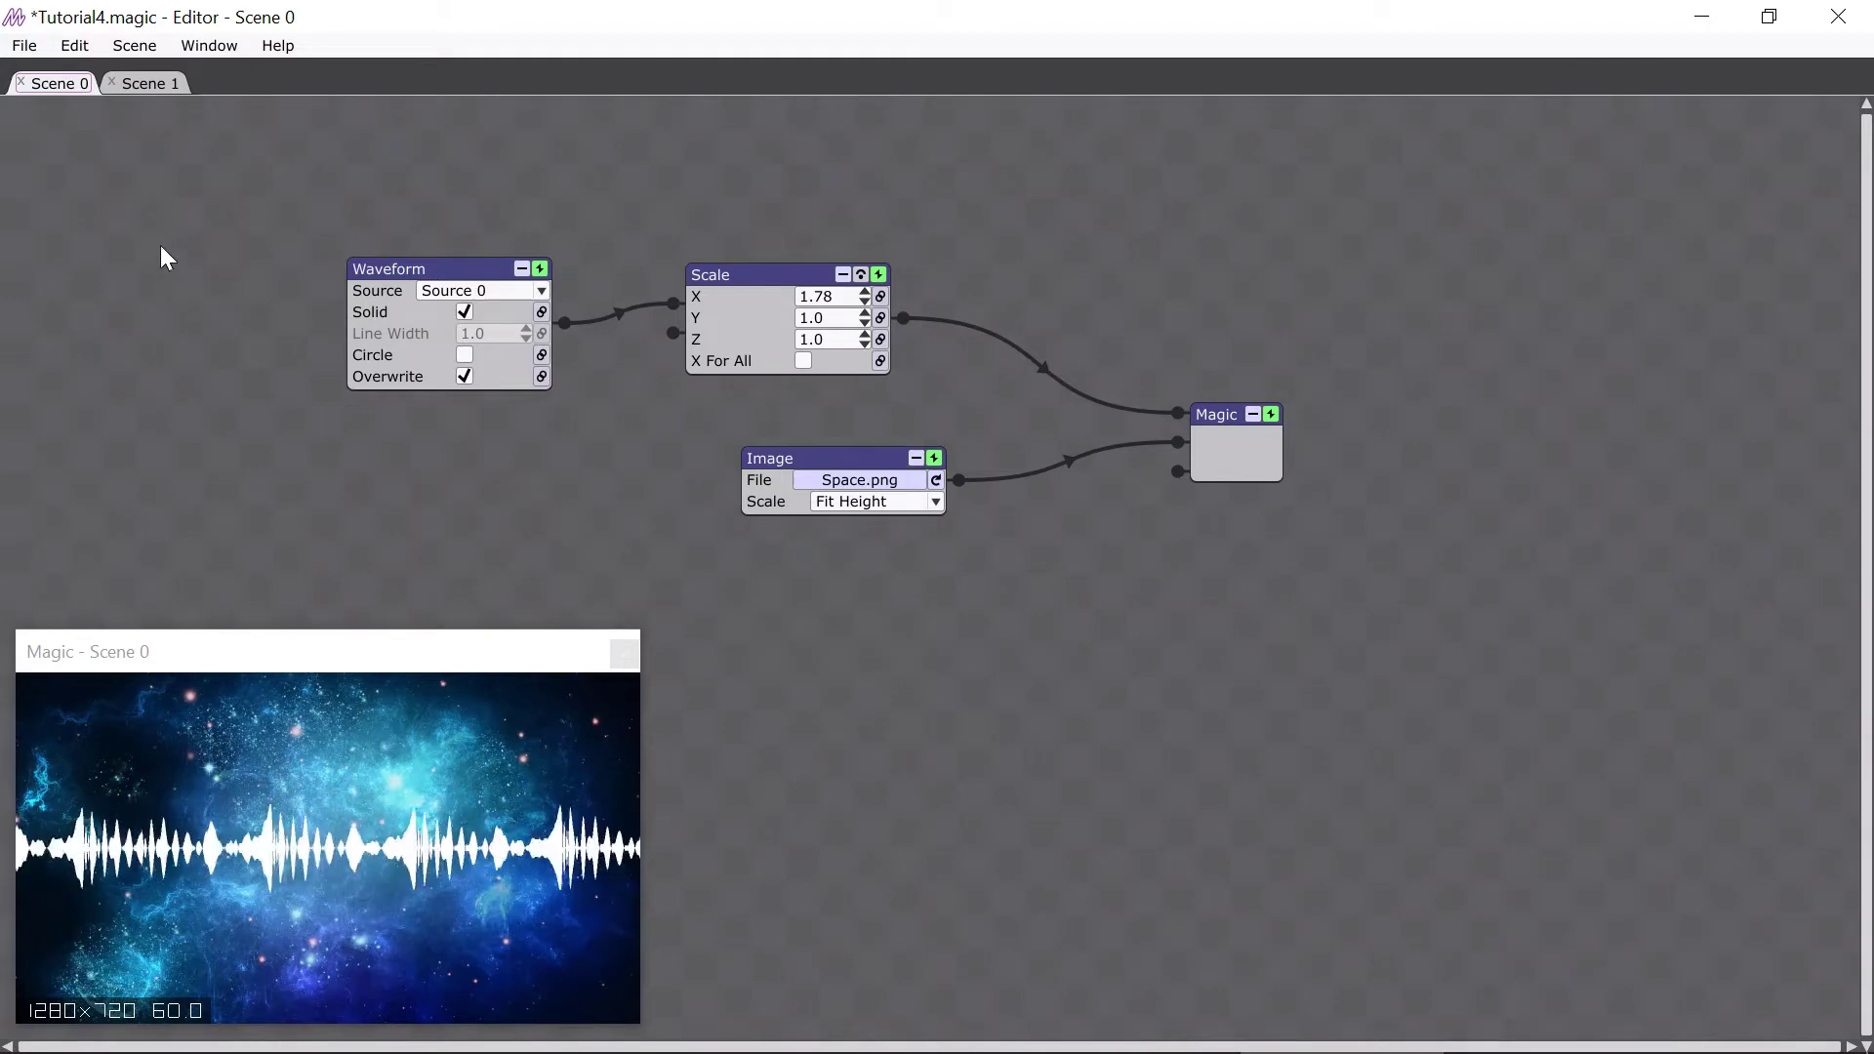
- Create Scene 2 and add a Polygon module, rendering a four-sided white square
{"action": "left_click", "coordinate": [131, 46]}
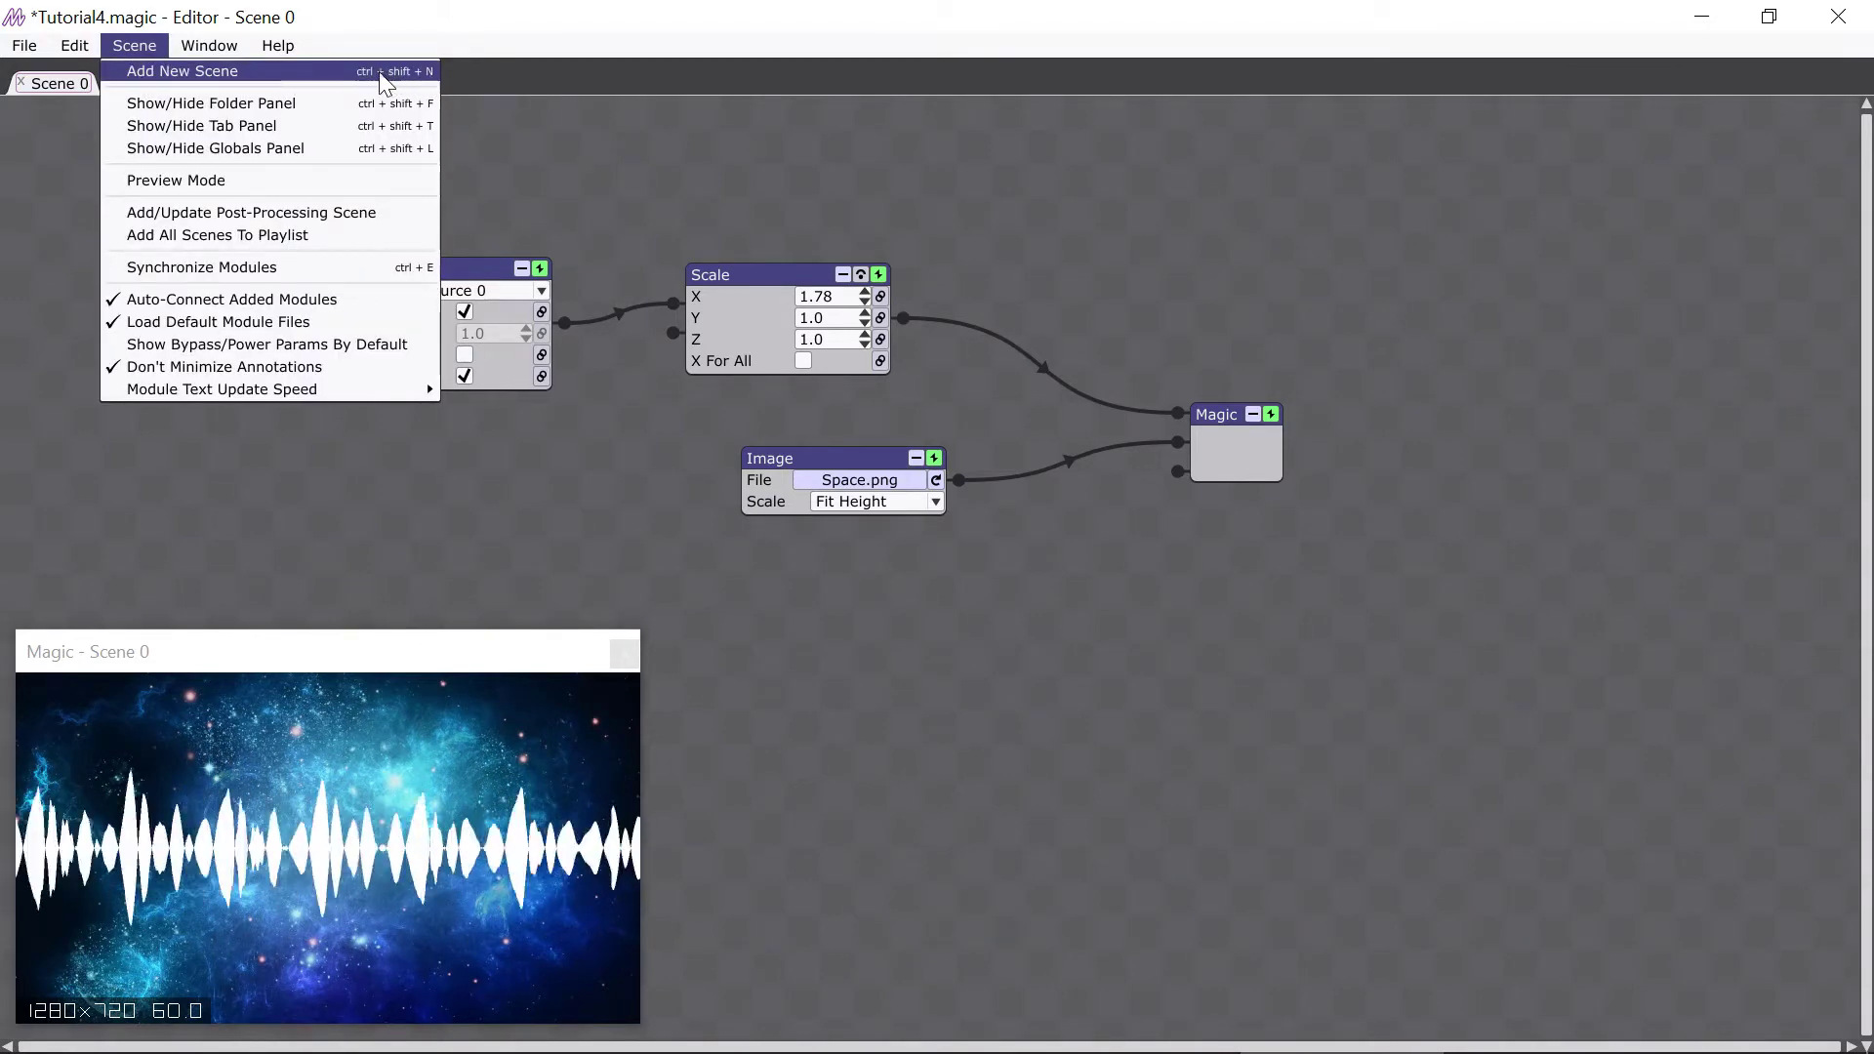
{"action": "left_click", "coordinate": [324, 71]}
{"action": "right_click", "coordinate": [408, 275]}
{"action": "mouse_move", "coordinate": [440, 285]}
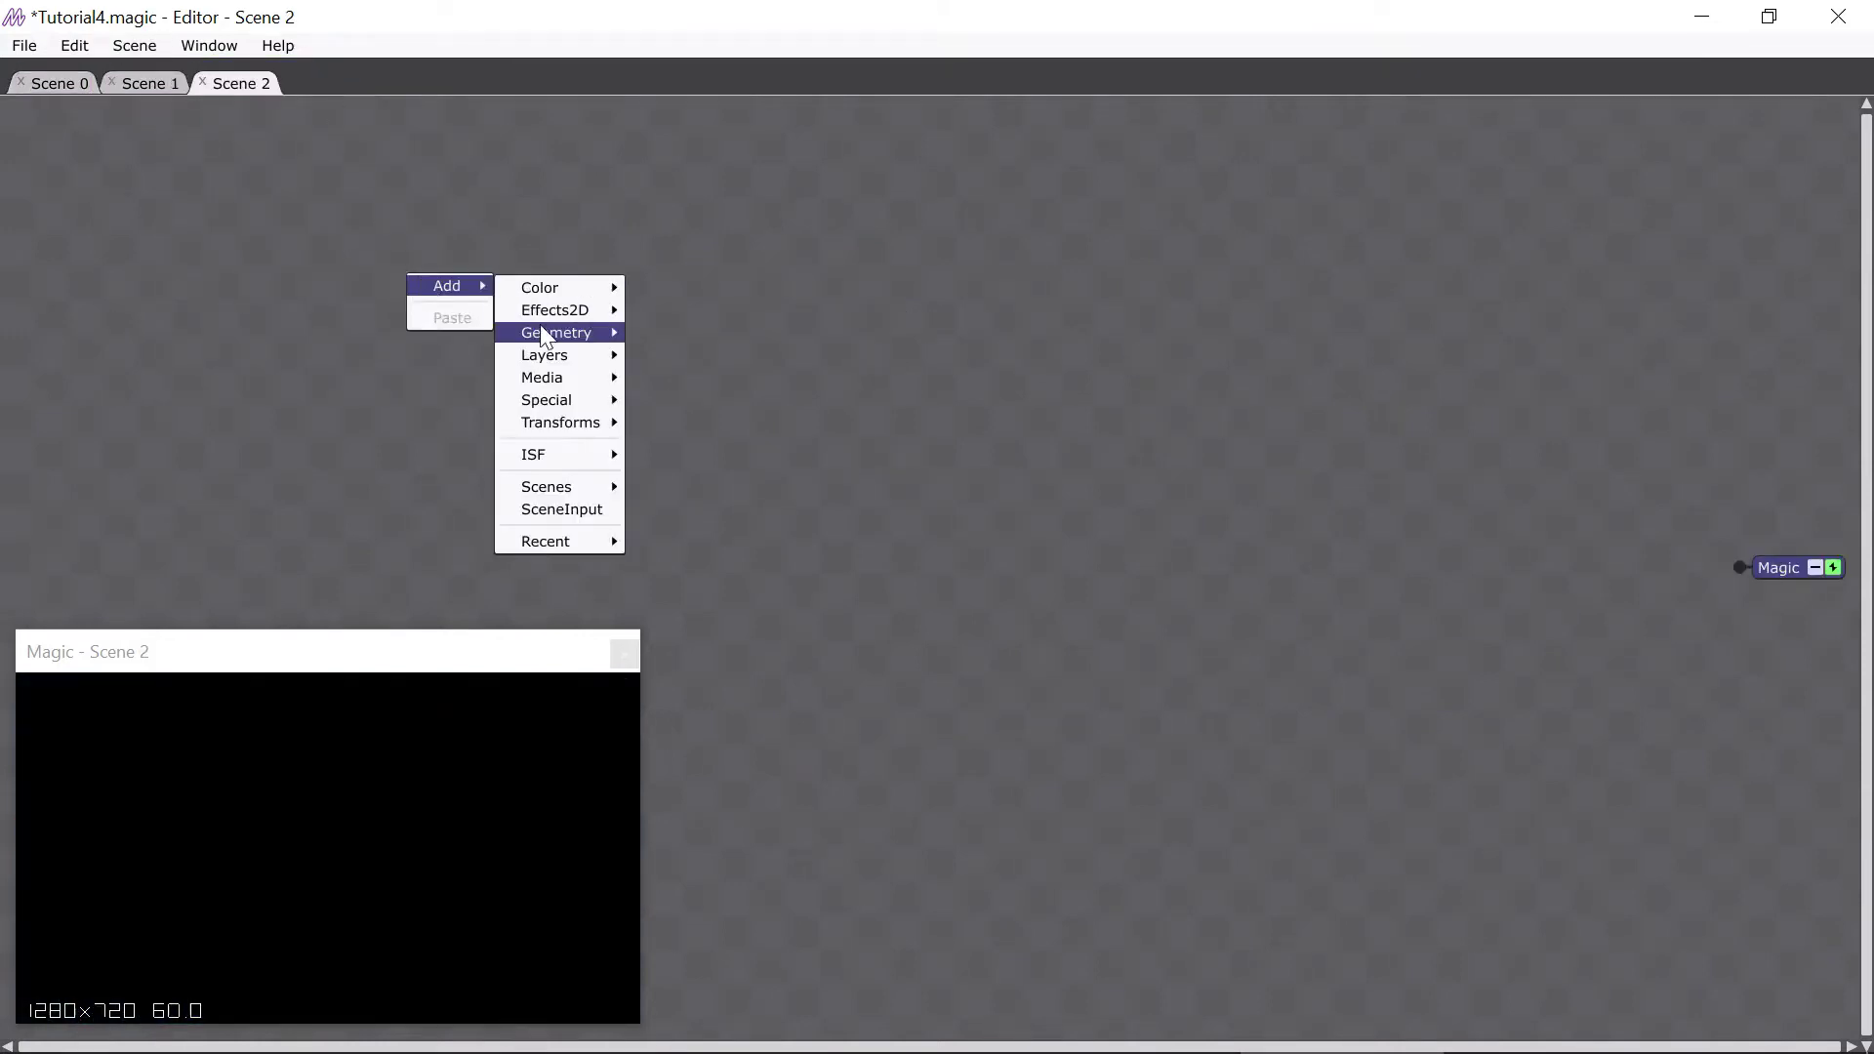
{"action": "mouse_move", "coordinate": [557, 332]}
{"action": "left_click", "coordinate": [699, 380]}
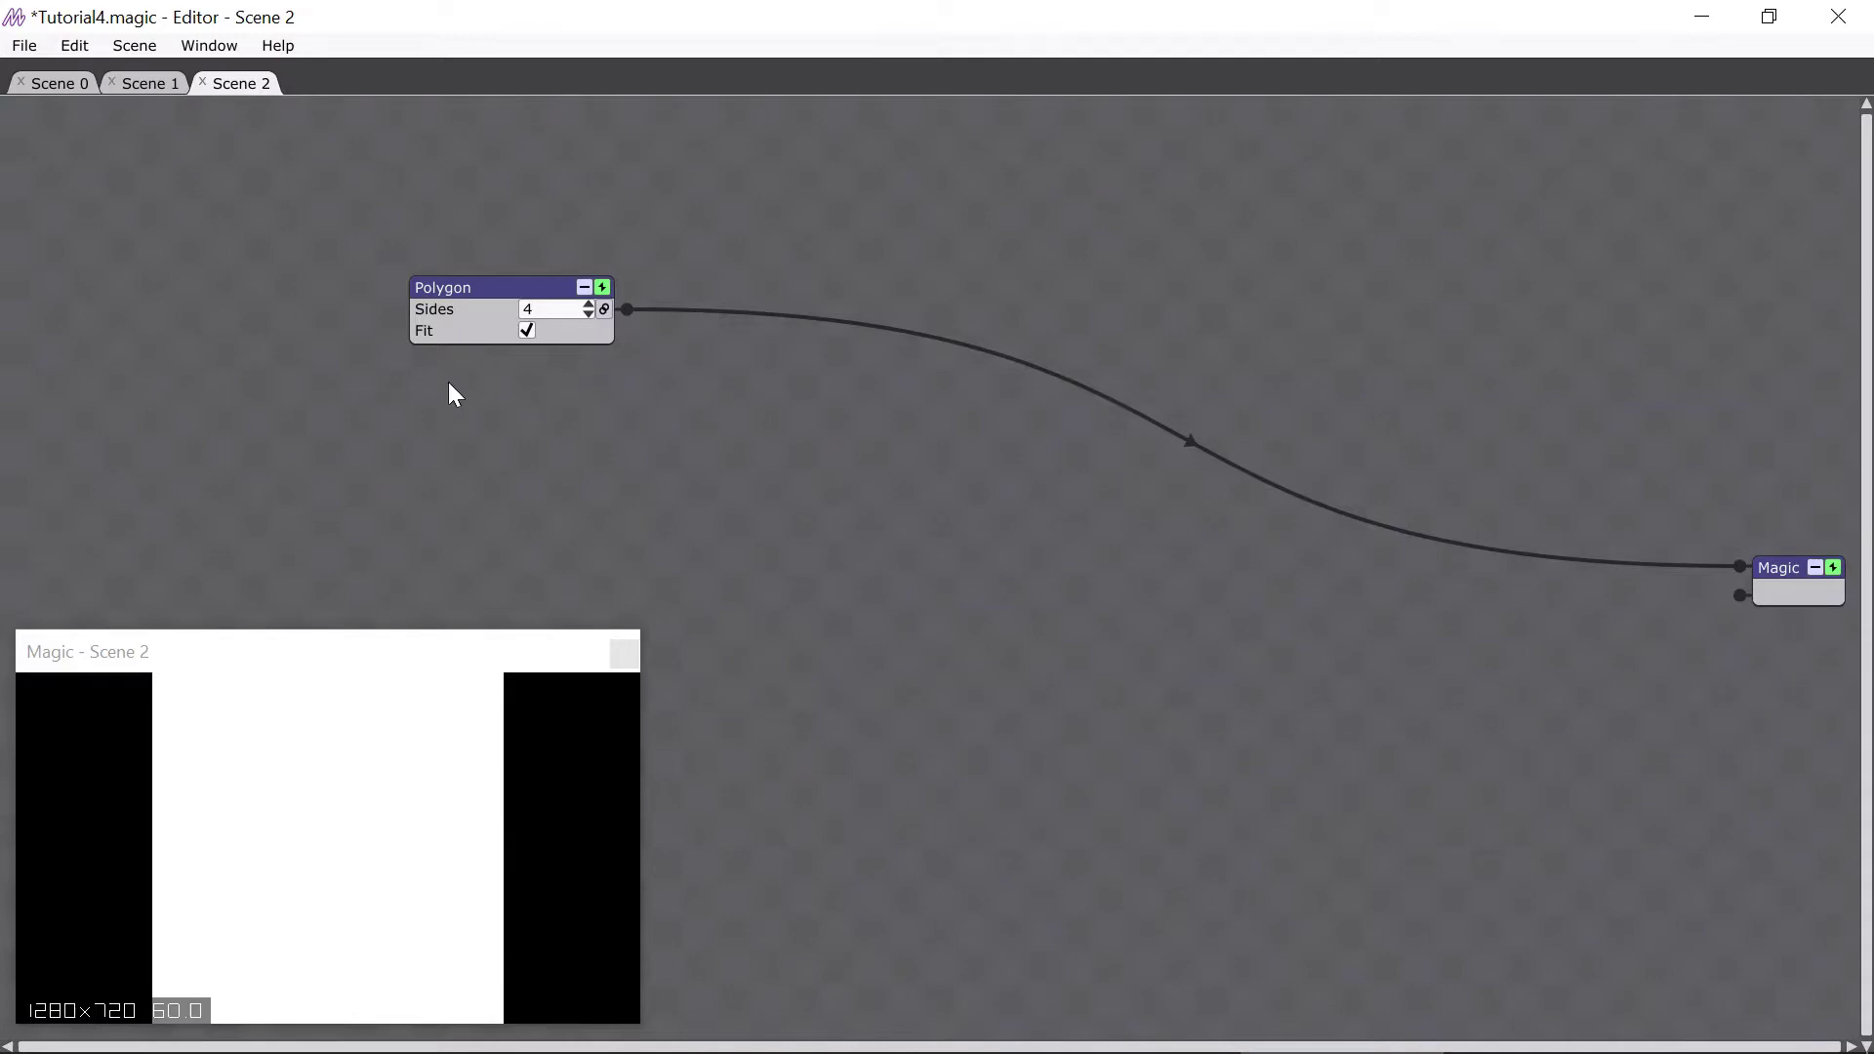
- Rename Scene 2 to 'Square'
{"action": "right_click", "coordinate": [236, 92]}
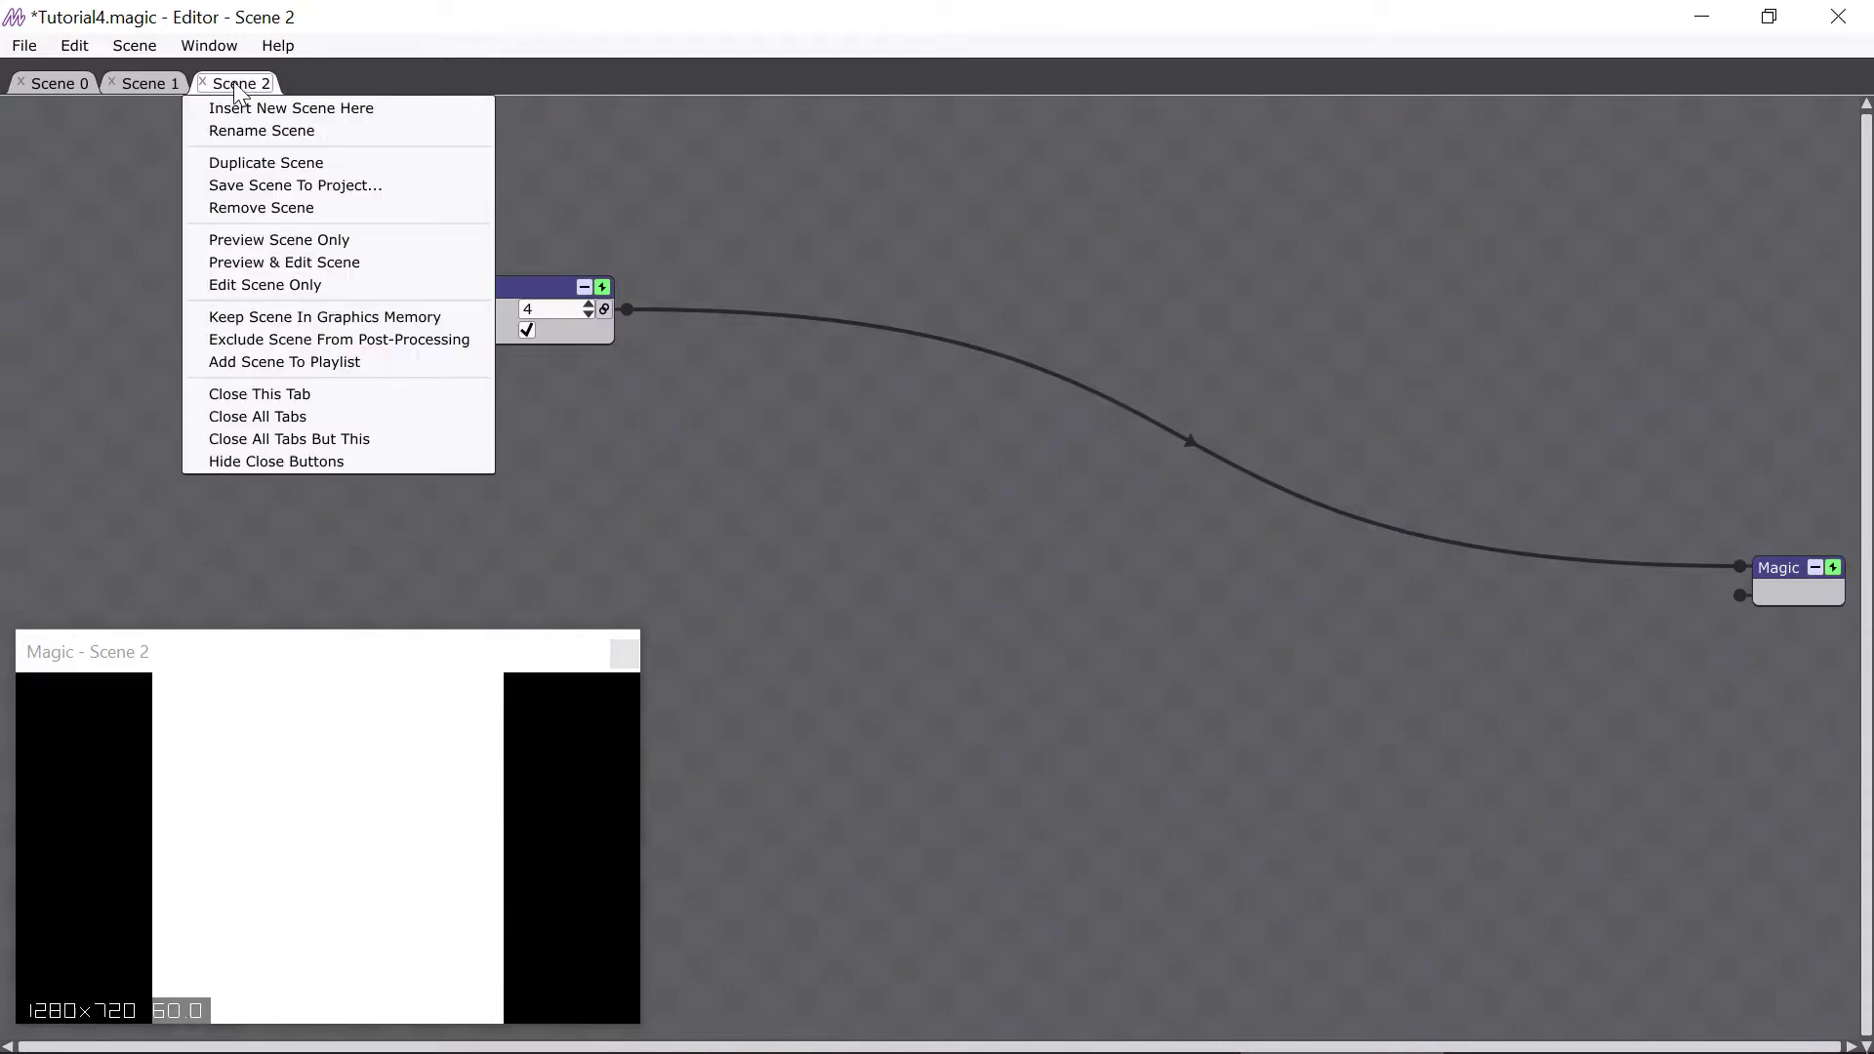
{"action": "left_click", "coordinate": [261, 131]}
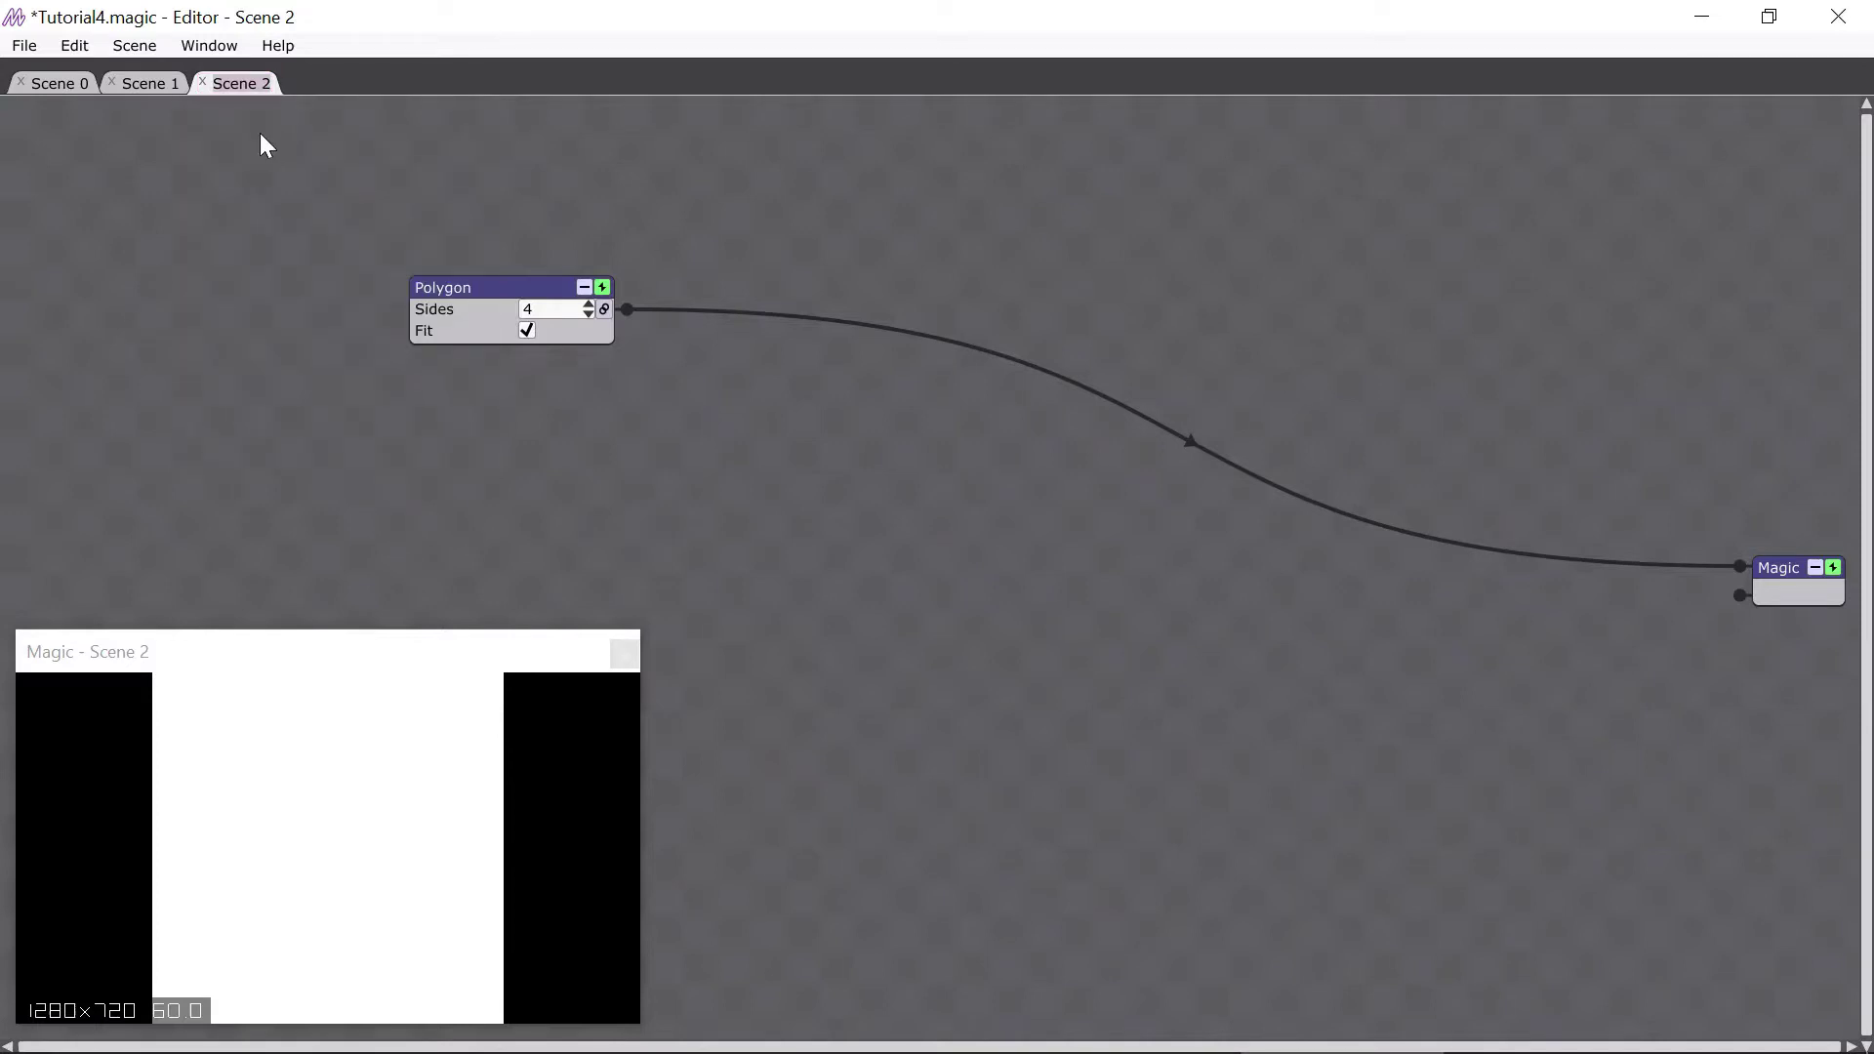
{"action": "type", "text": "Square"}
{"action": "key", "text": "Return"}
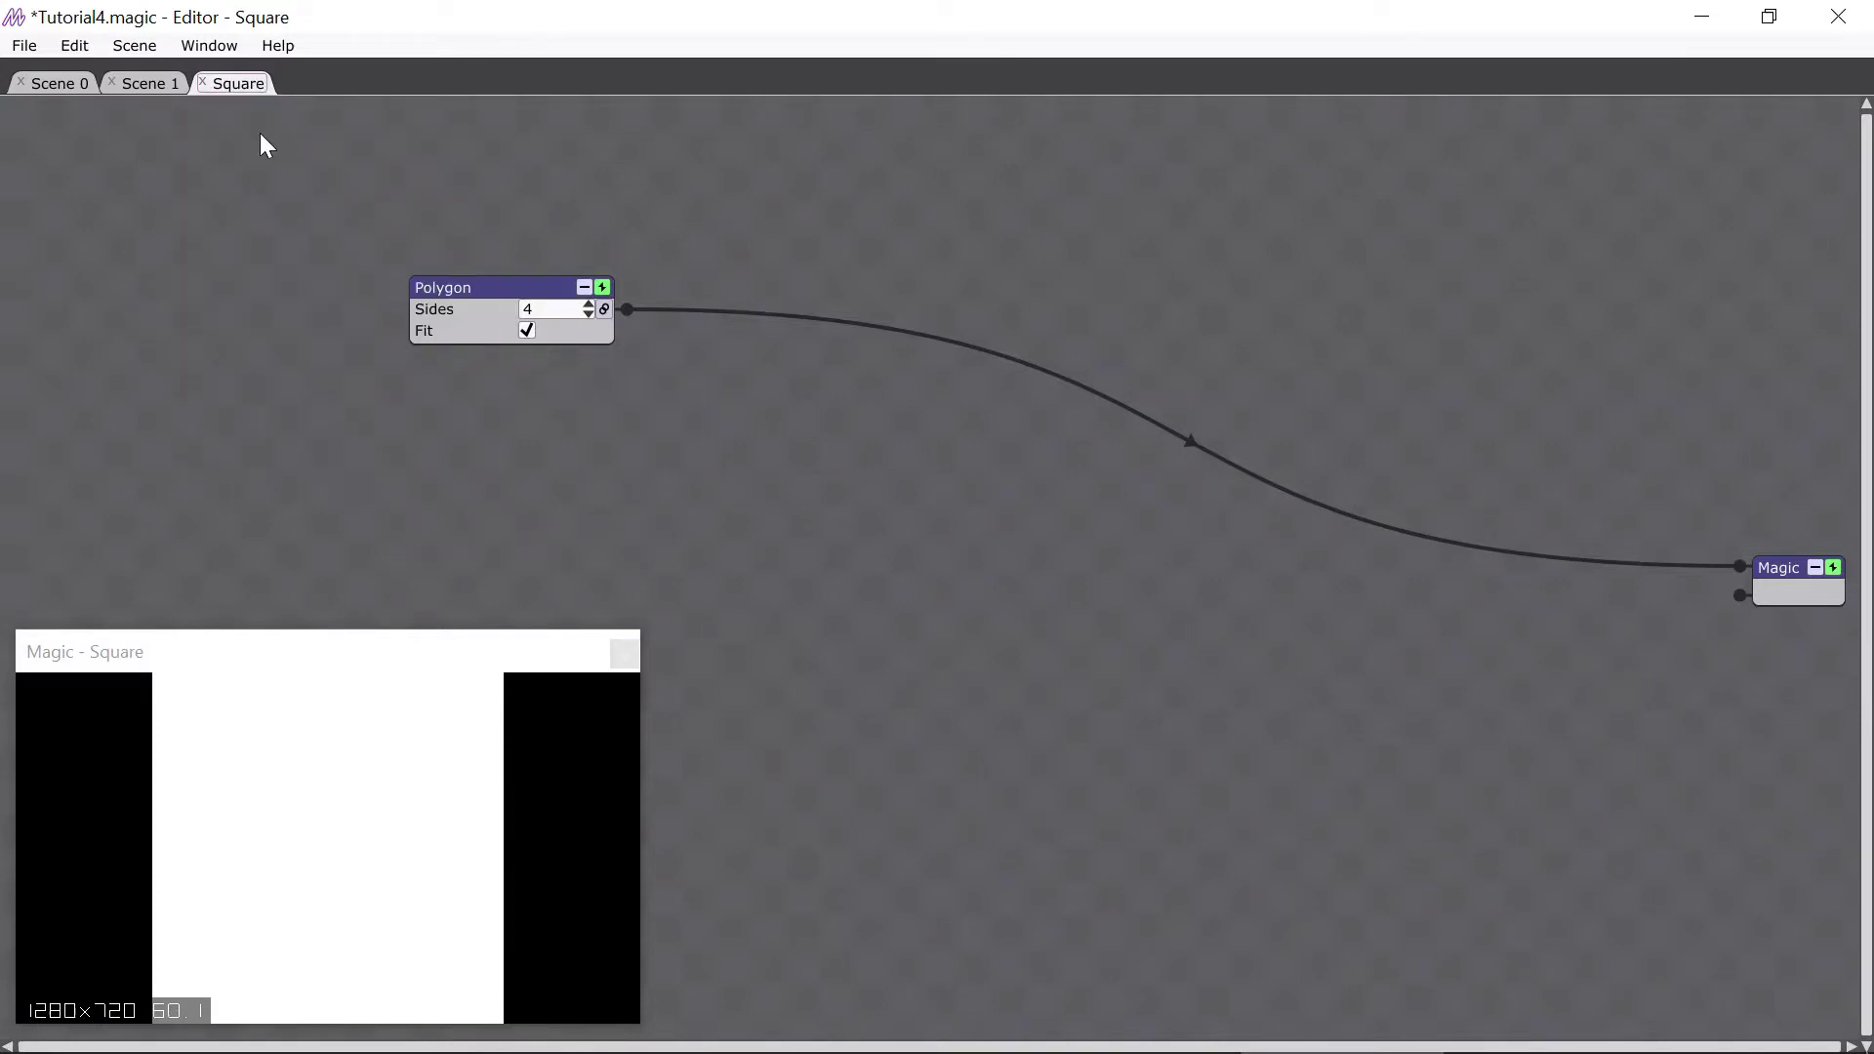
- Rename Scene 0 to 'SpaceWave'
{"action": "left_click", "coordinate": [67, 88]}
{"action": "right_click", "coordinate": [70, 89]}
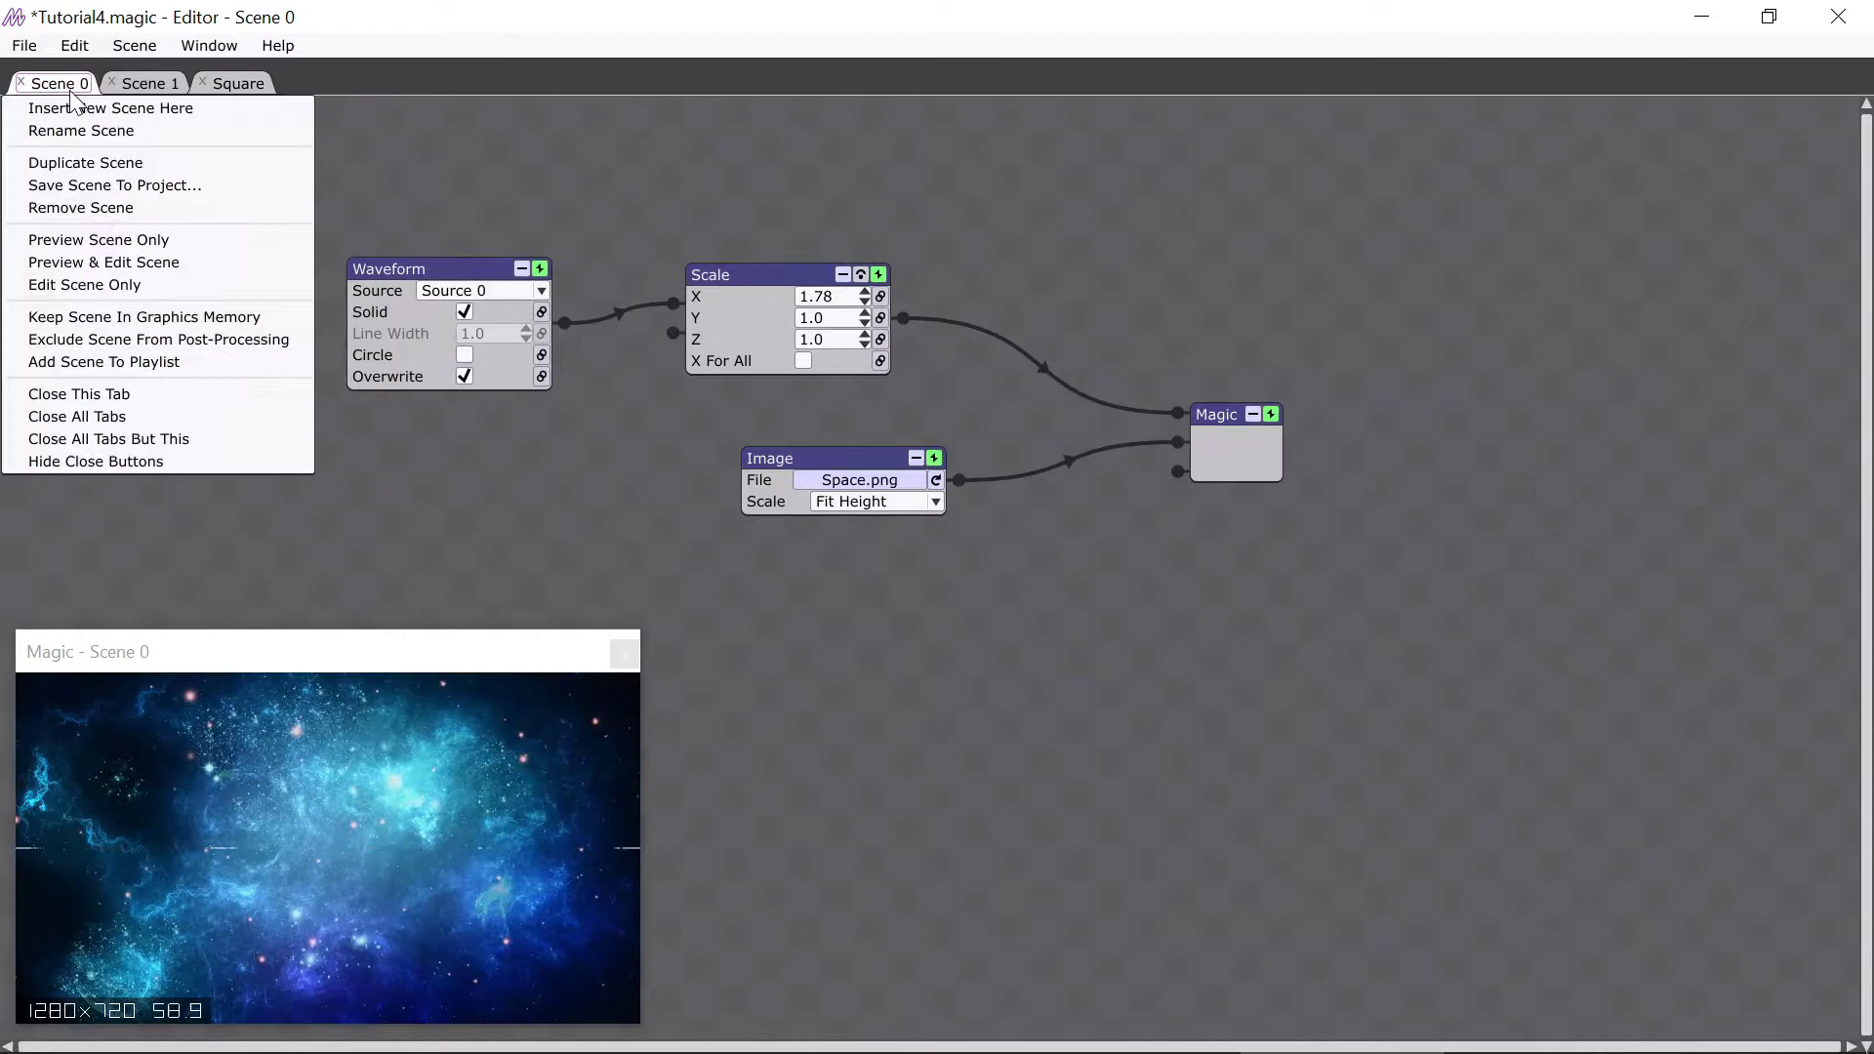
{"action": "left_click", "coordinate": [73, 127]}
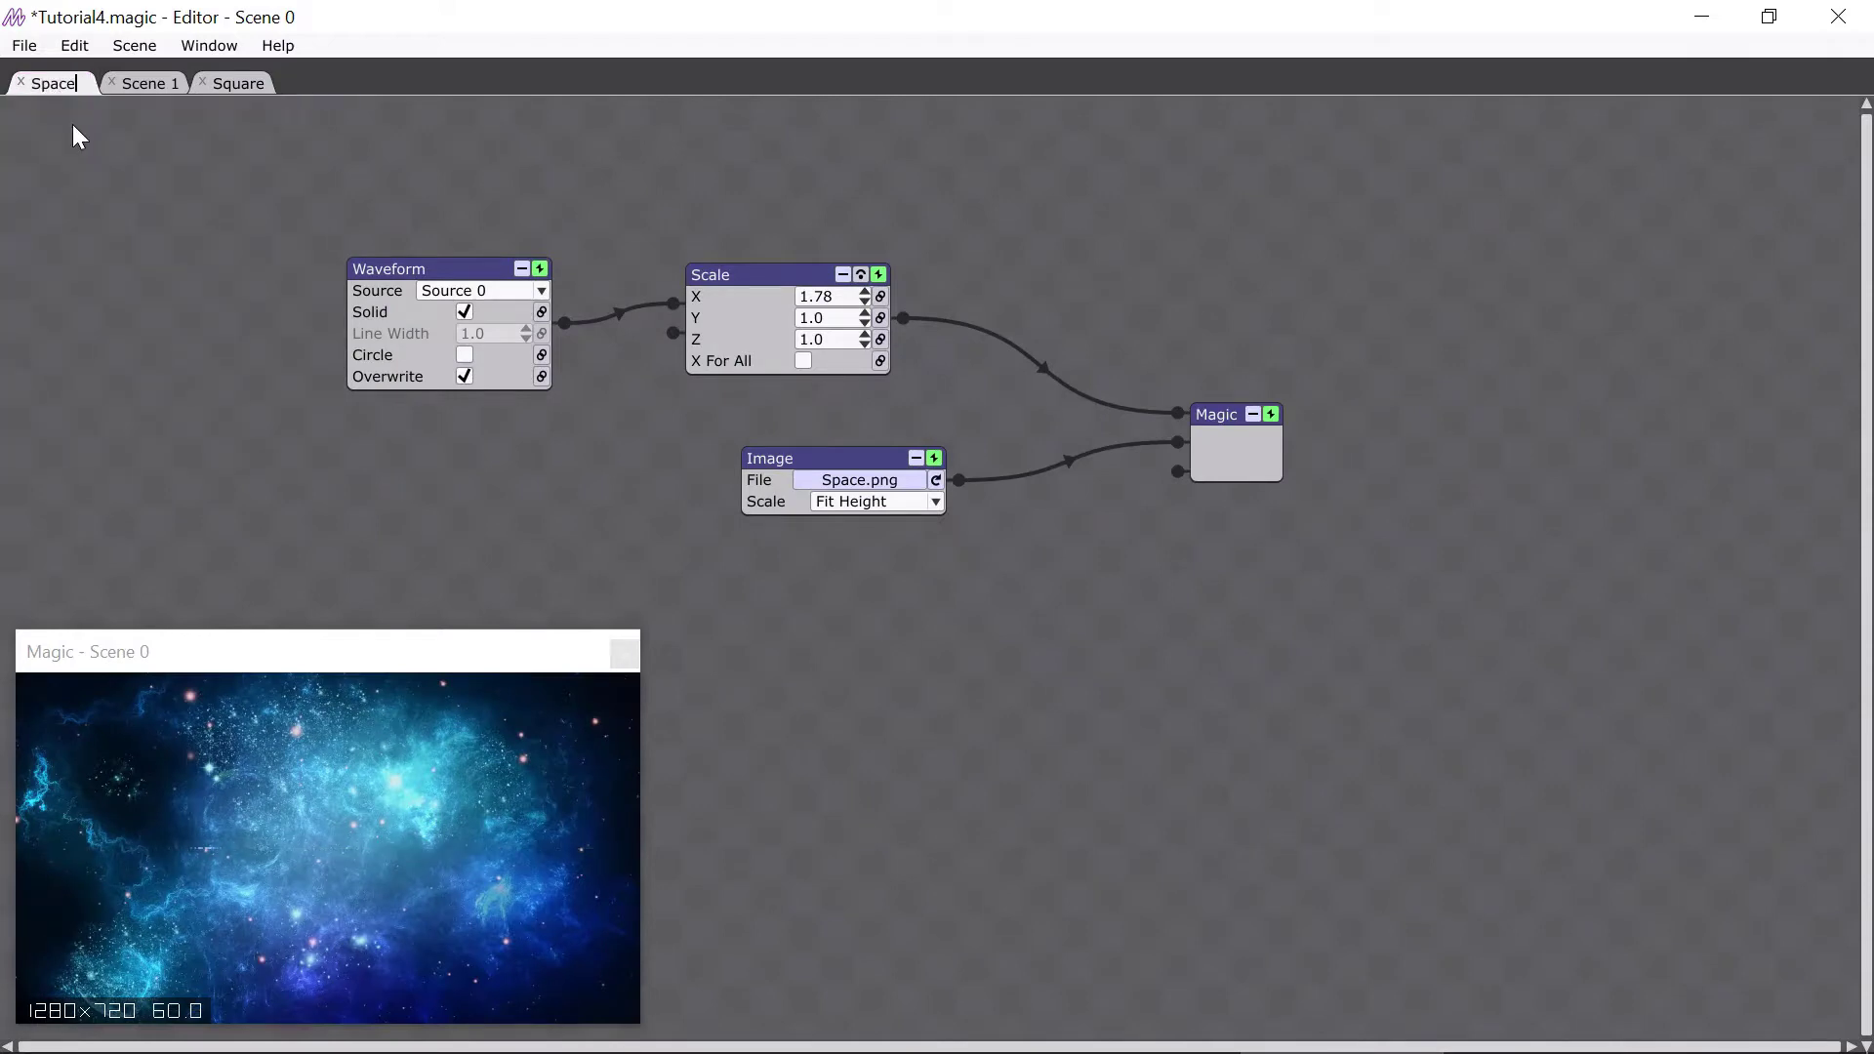
{"action": "type", "text": "SpaceWave"}
{"action": "key", "text": "Return"}
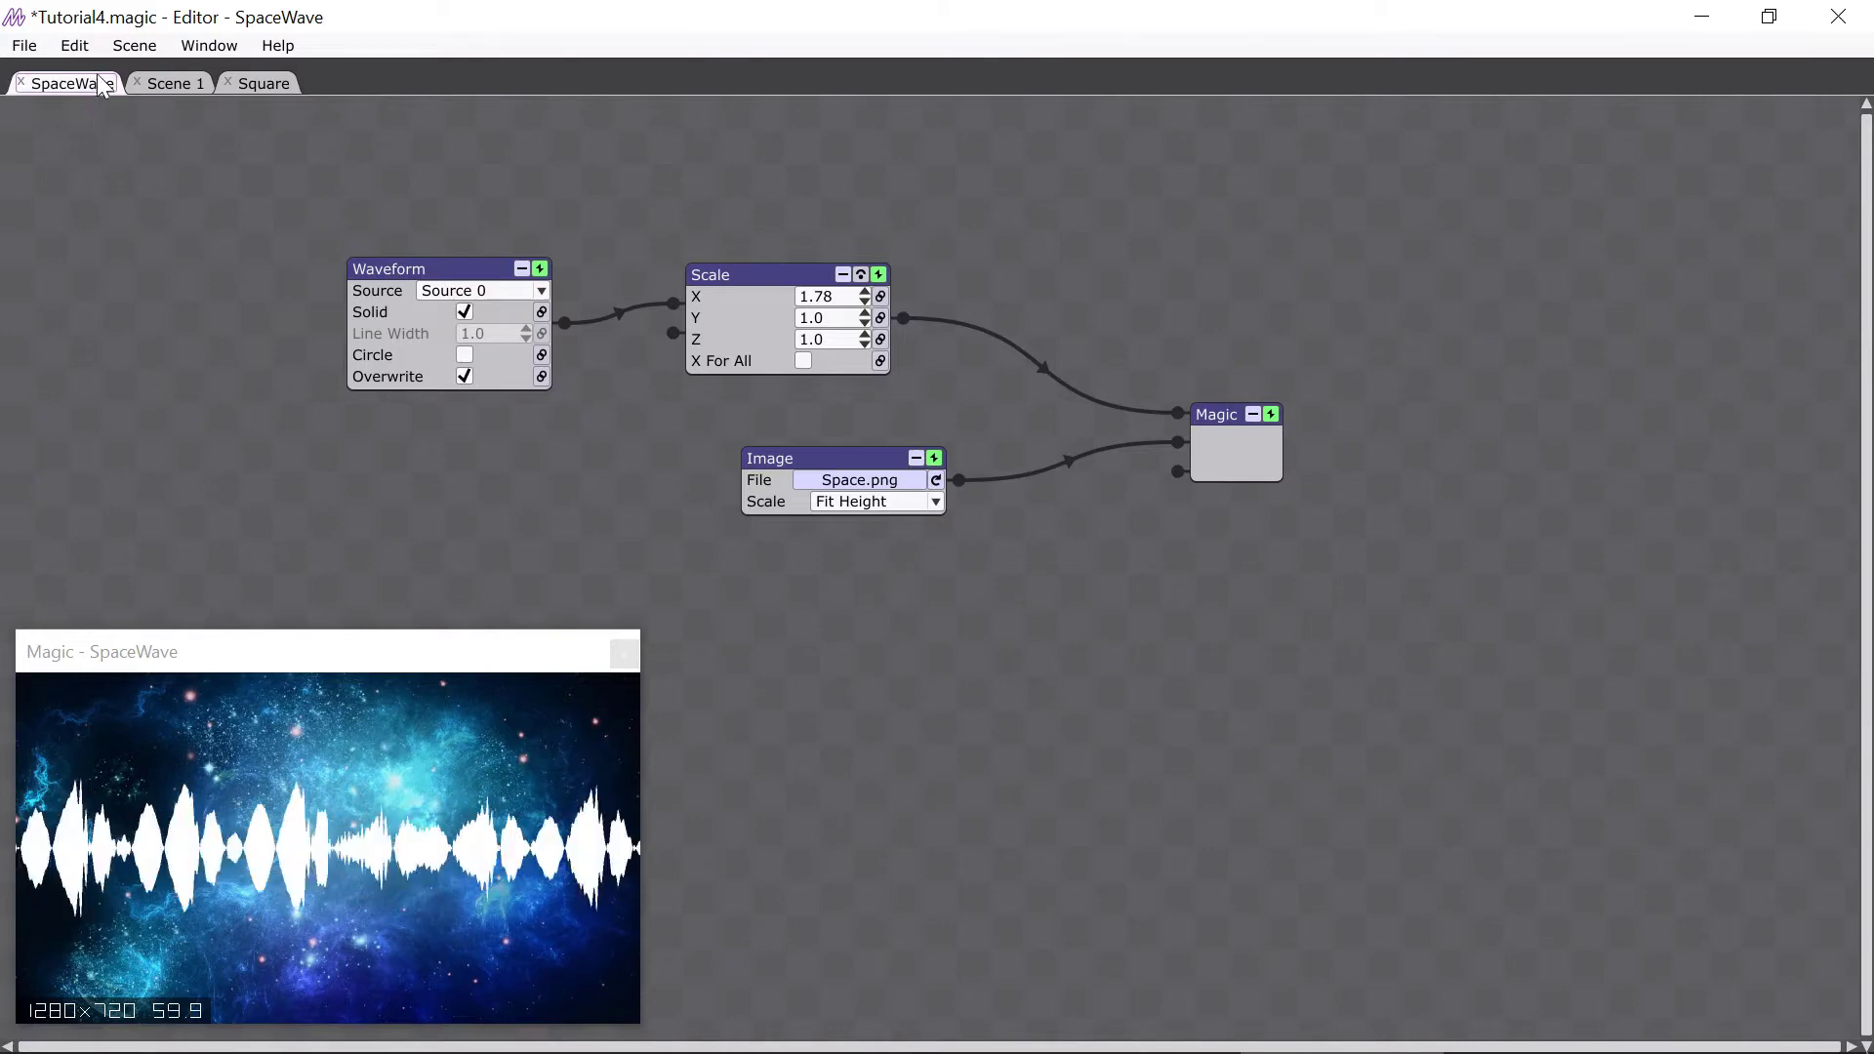
- Show the folder panel and add empty scenes Scene 3, Scene 4 and Scene 5
{"action": "left_click", "coordinate": [115, 45]}
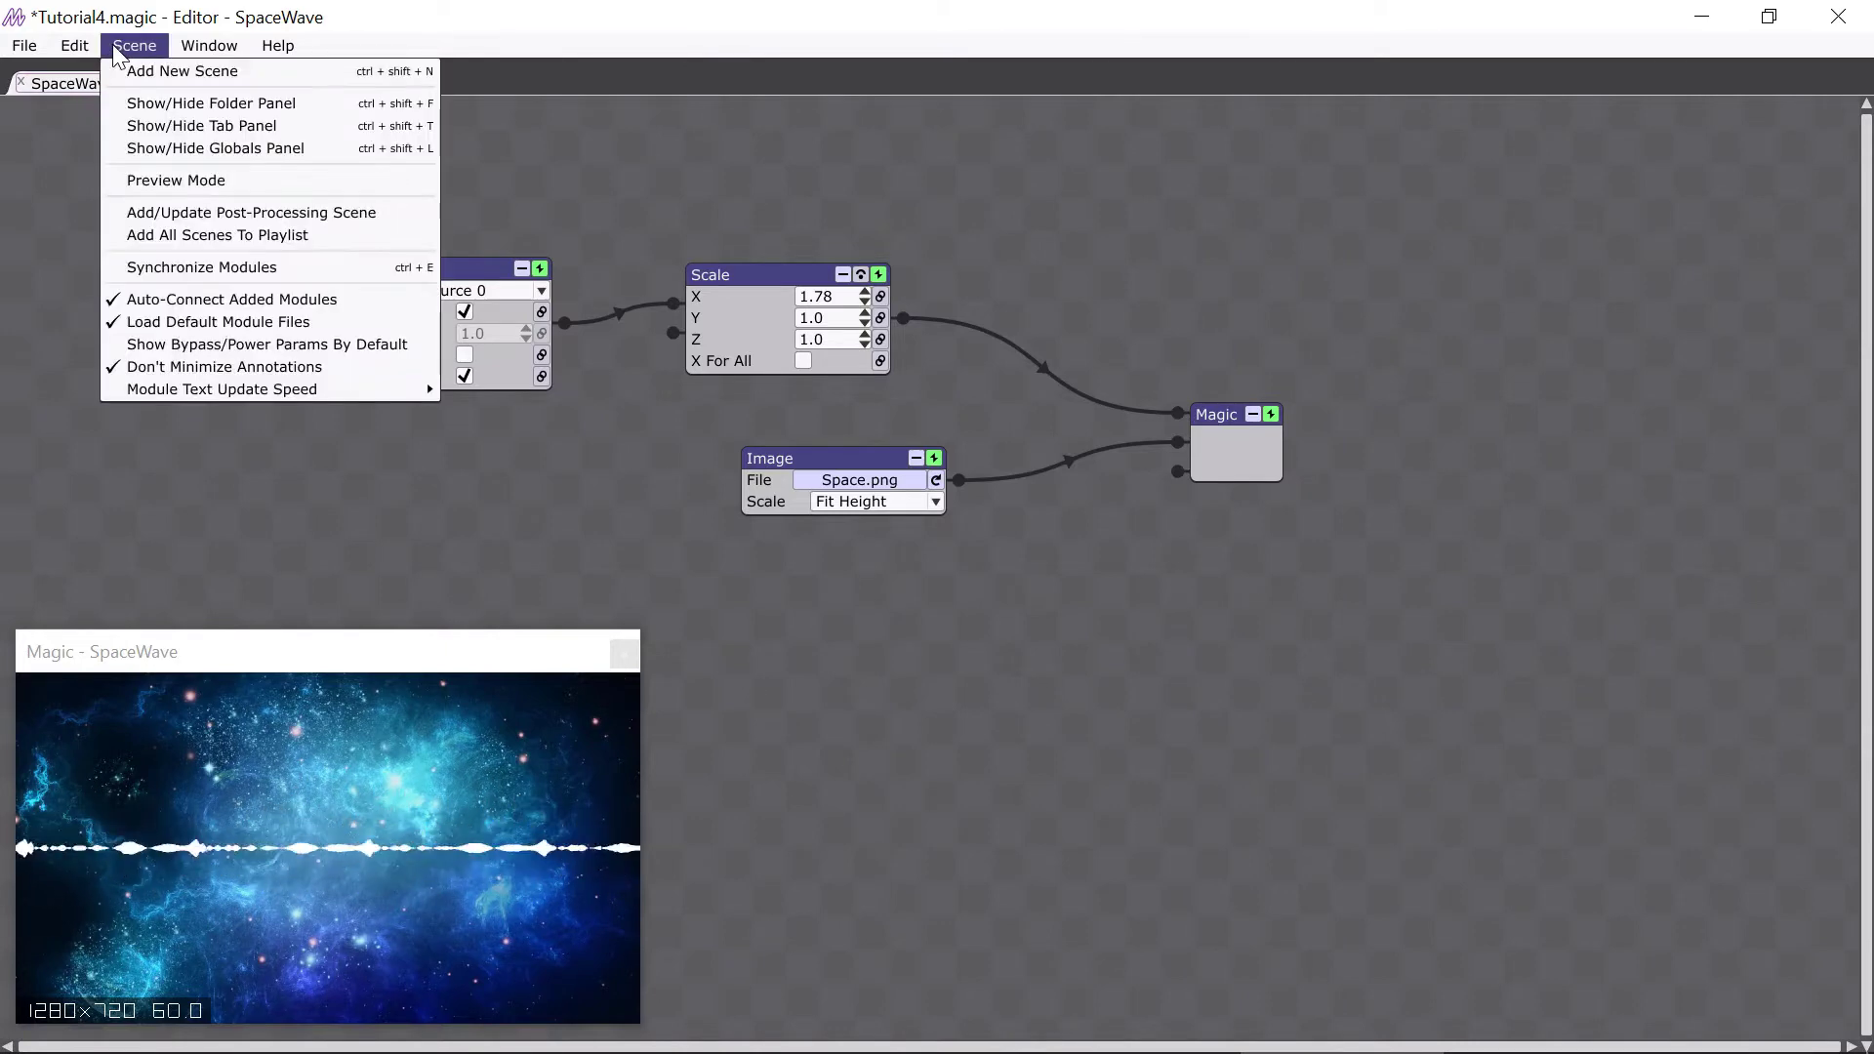
{"action": "left_click", "coordinate": [113, 103]}
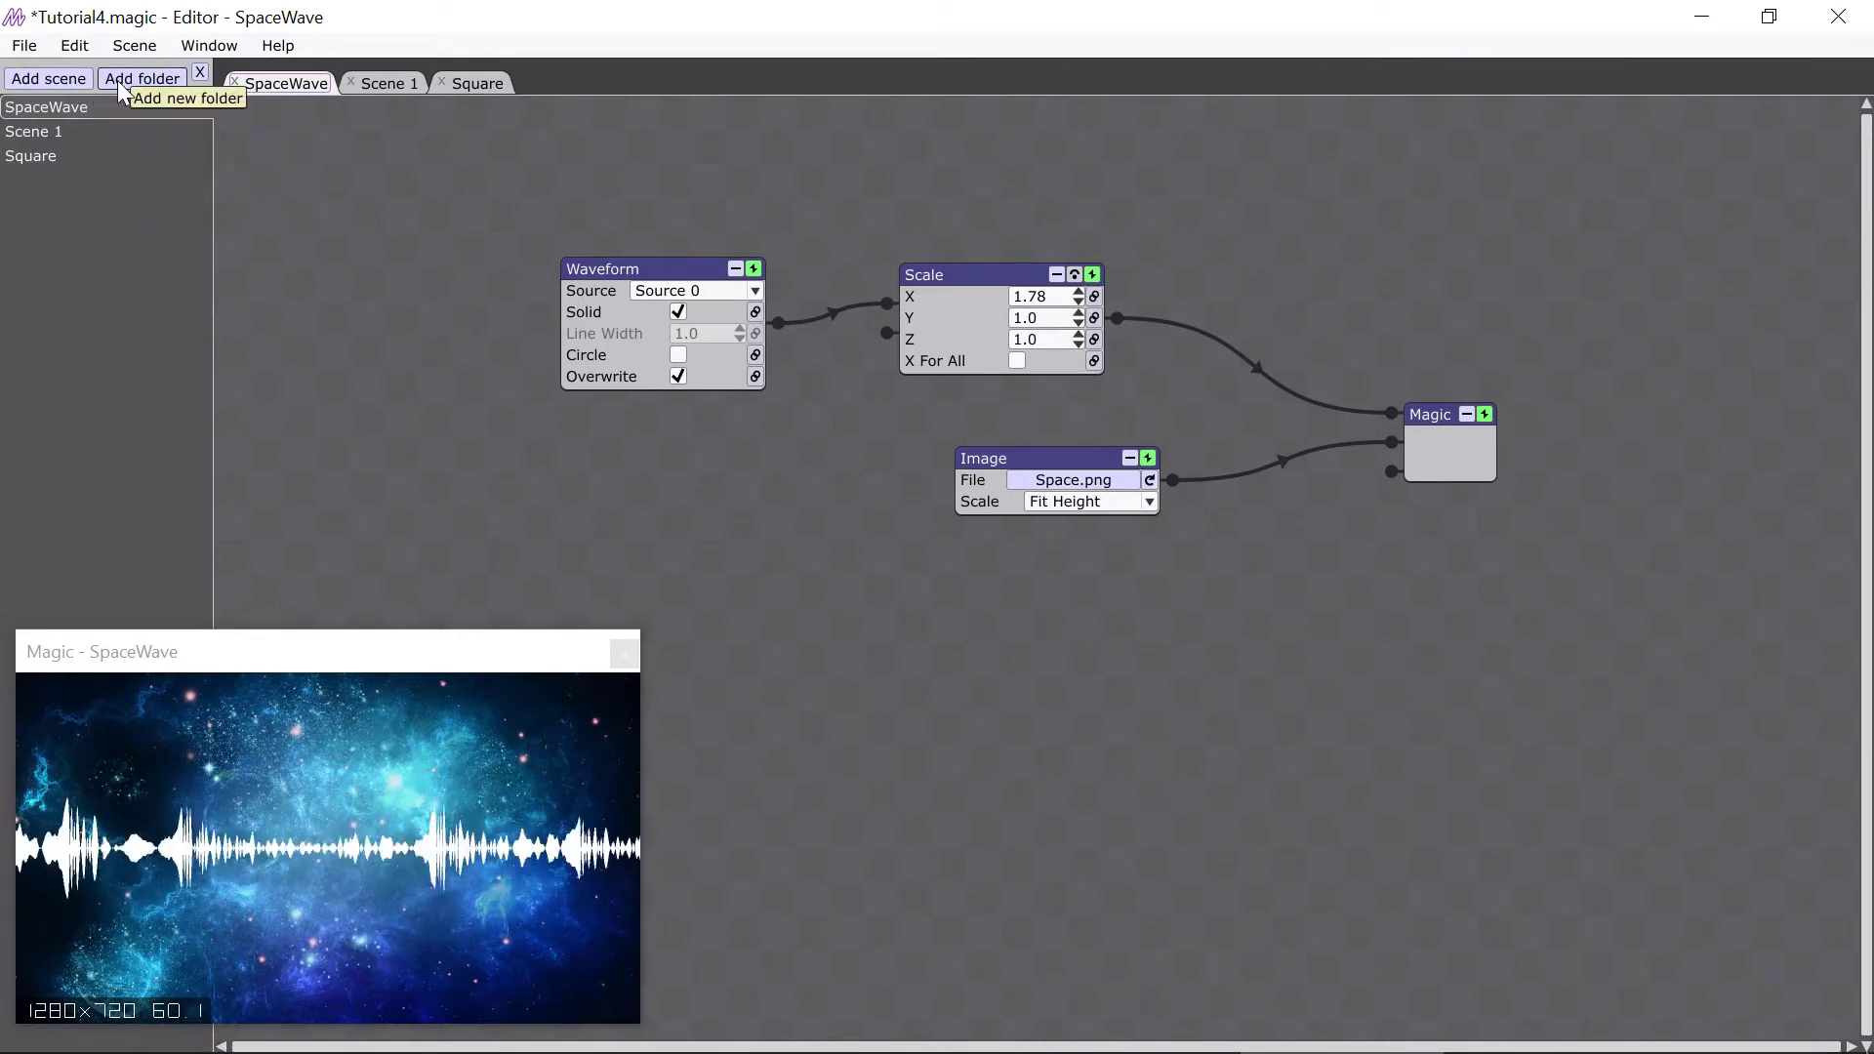
{"action": "left_click", "coordinate": [67, 79]}
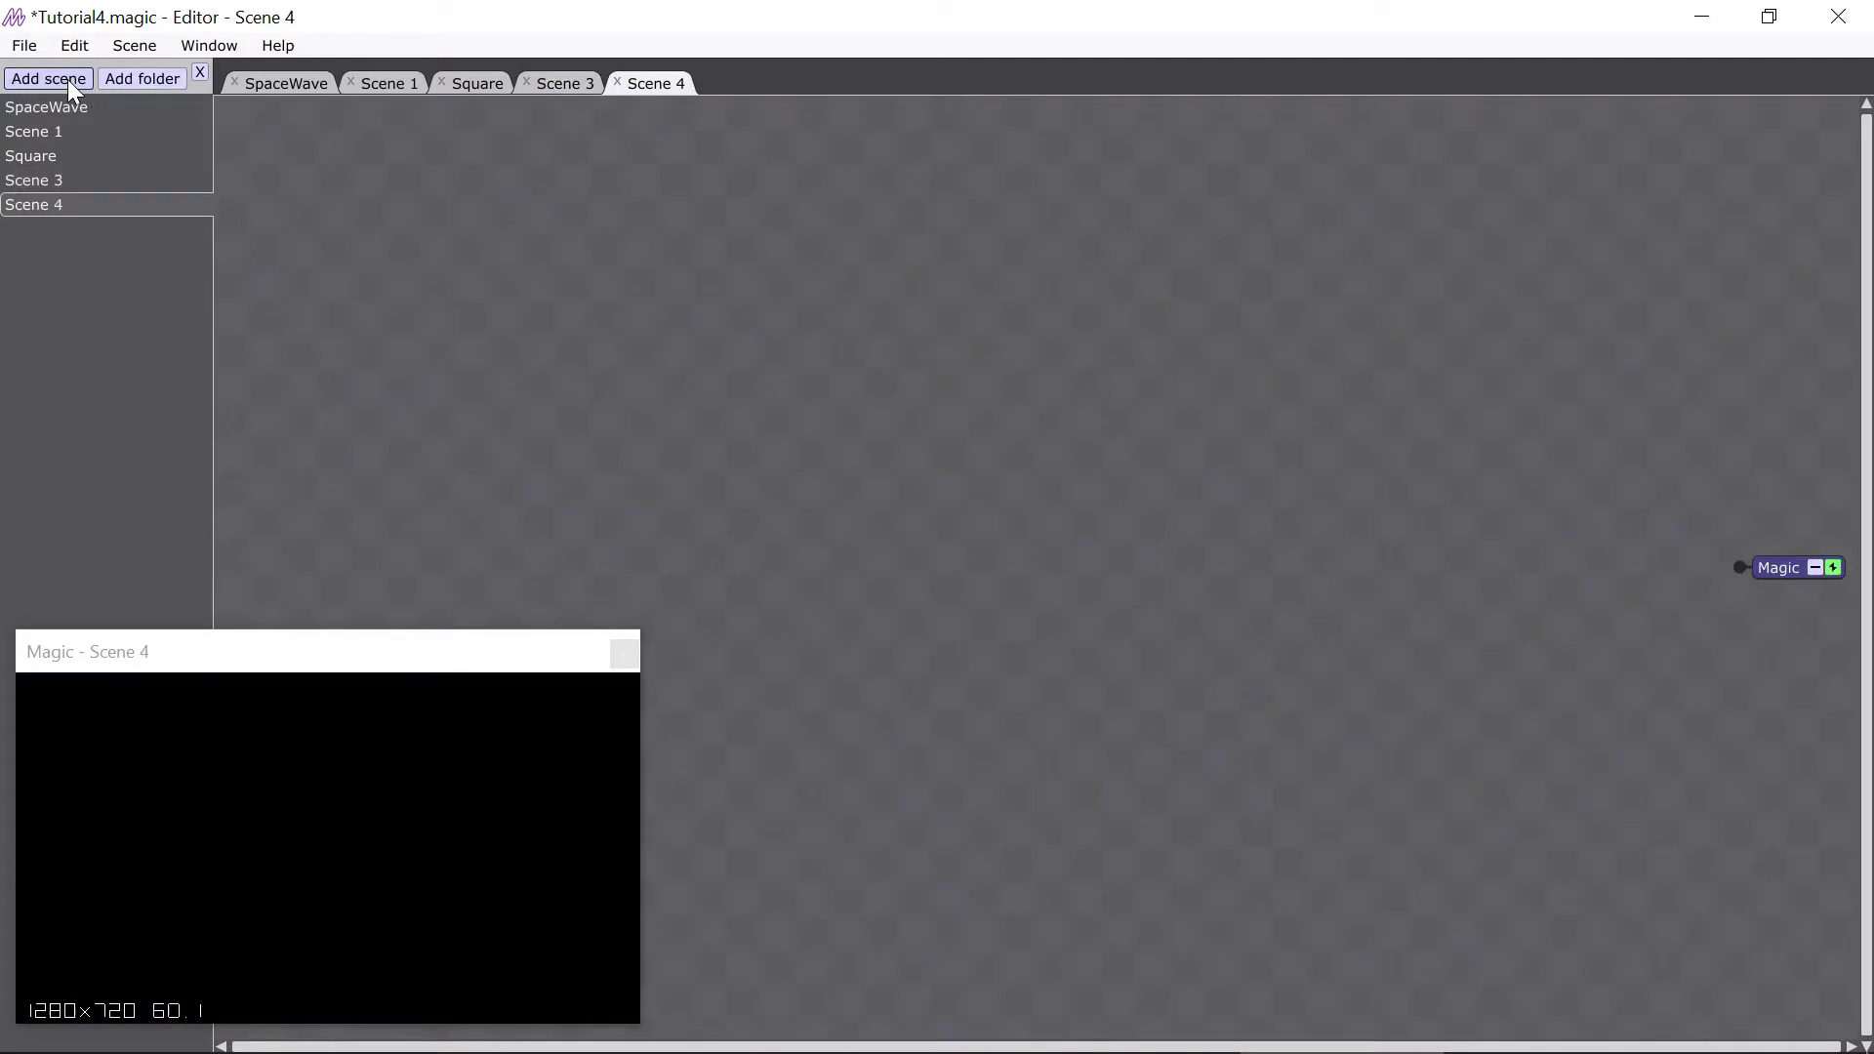
{"action": "left_click", "coordinate": [67, 79]}
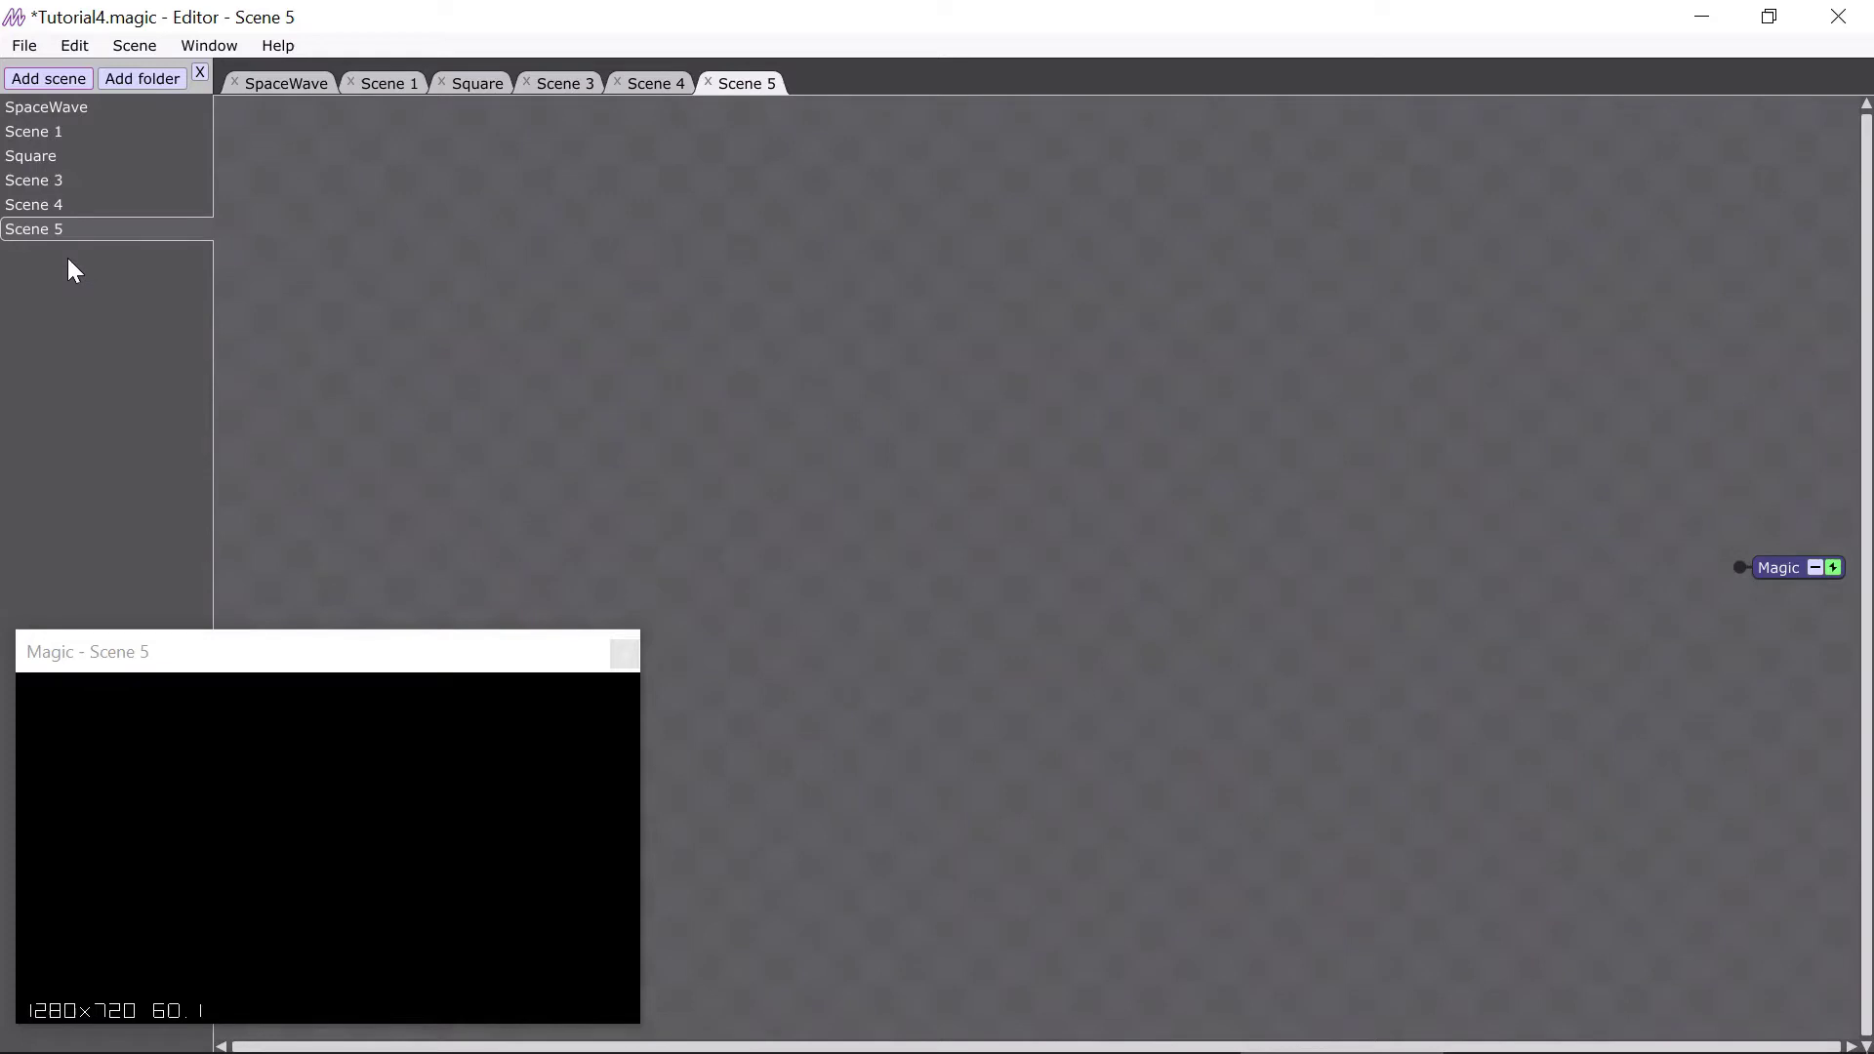
- Create Folder 2 and move Scene 1 and Square into it
{"action": "left_click", "coordinate": [125, 86]}
{"action": "left_click_drag", "start_coordinate": [108, 131], "coordinate": [160, 255]}
{"action": "left_click_drag", "start_coordinate": [121, 135], "coordinate": [151, 231]}
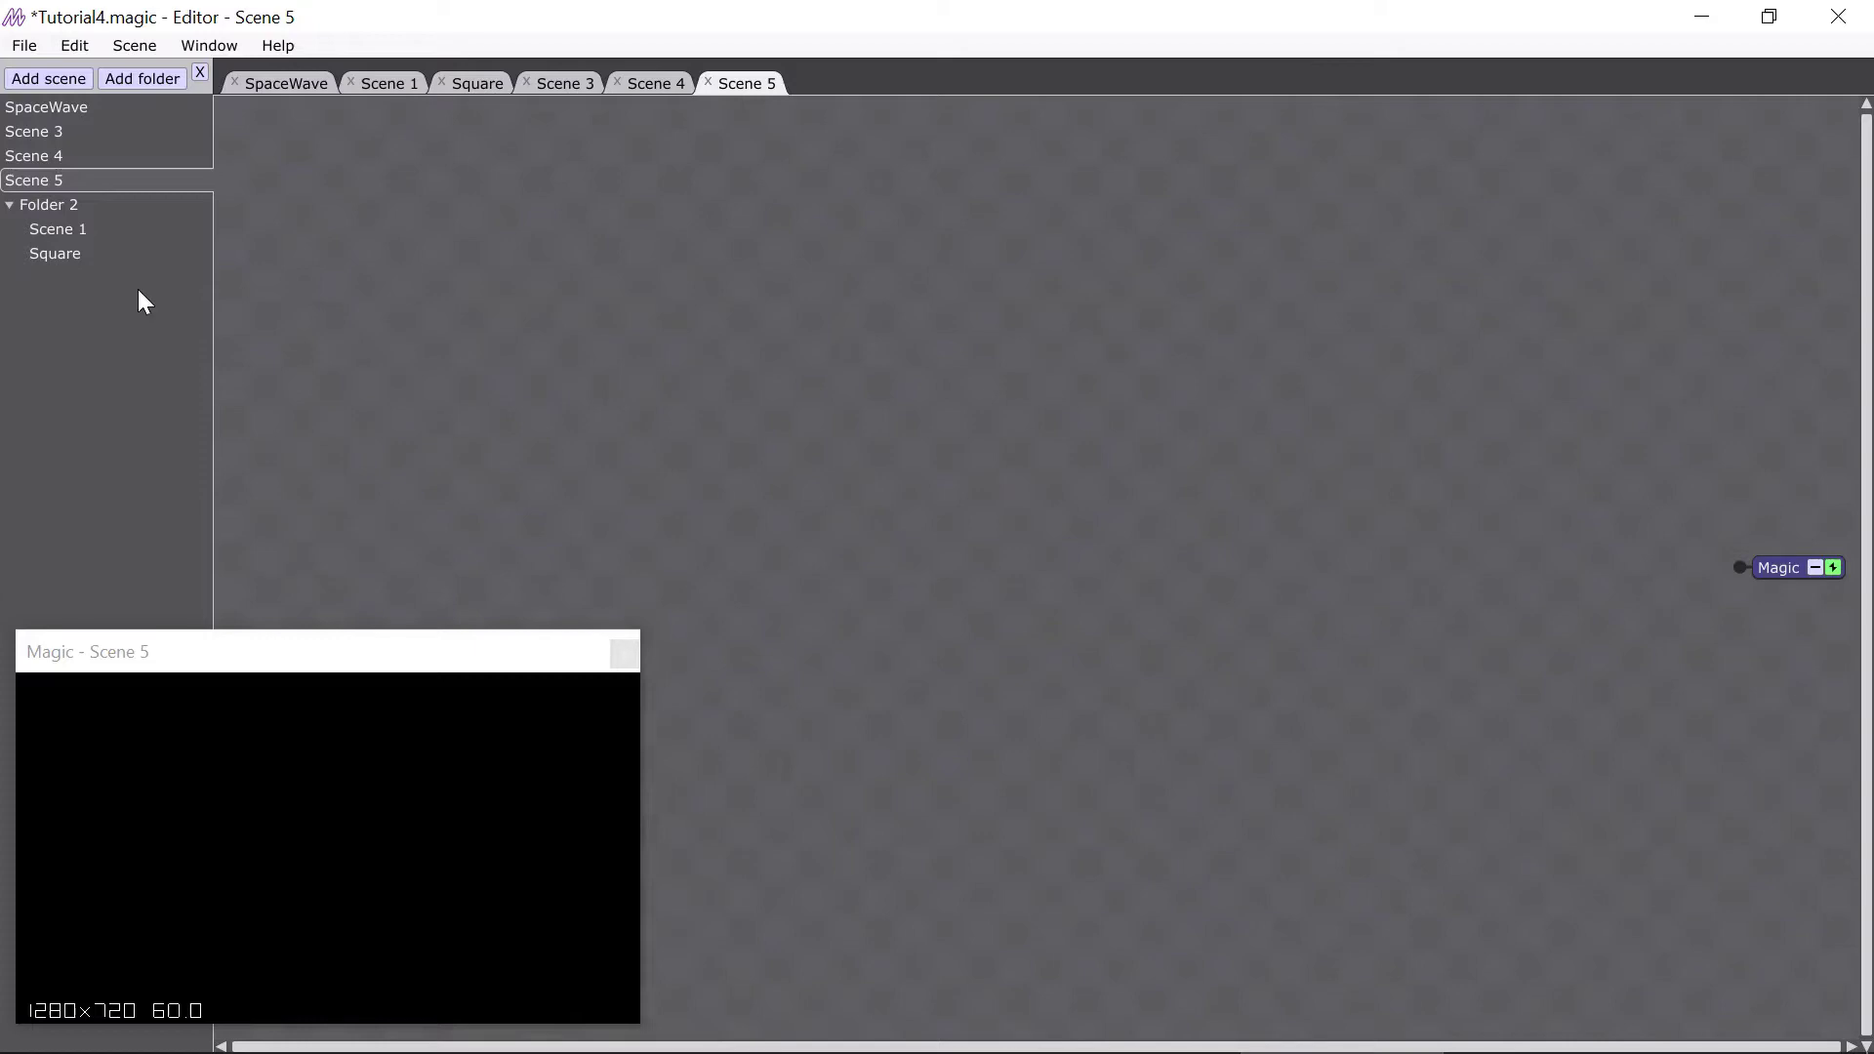
- Add Folders 3 and 4, rename Folder 2 to 'My folder', and nest it in Folder 3
{"action": "left_click", "coordinate": [144, 79]}
{"action": "left_click", "coordinate": [144, 79]}
{"action": "right_click", "coordinate": [121, 203]}
{"action": "left_click", "coordinate": [146, 274]}
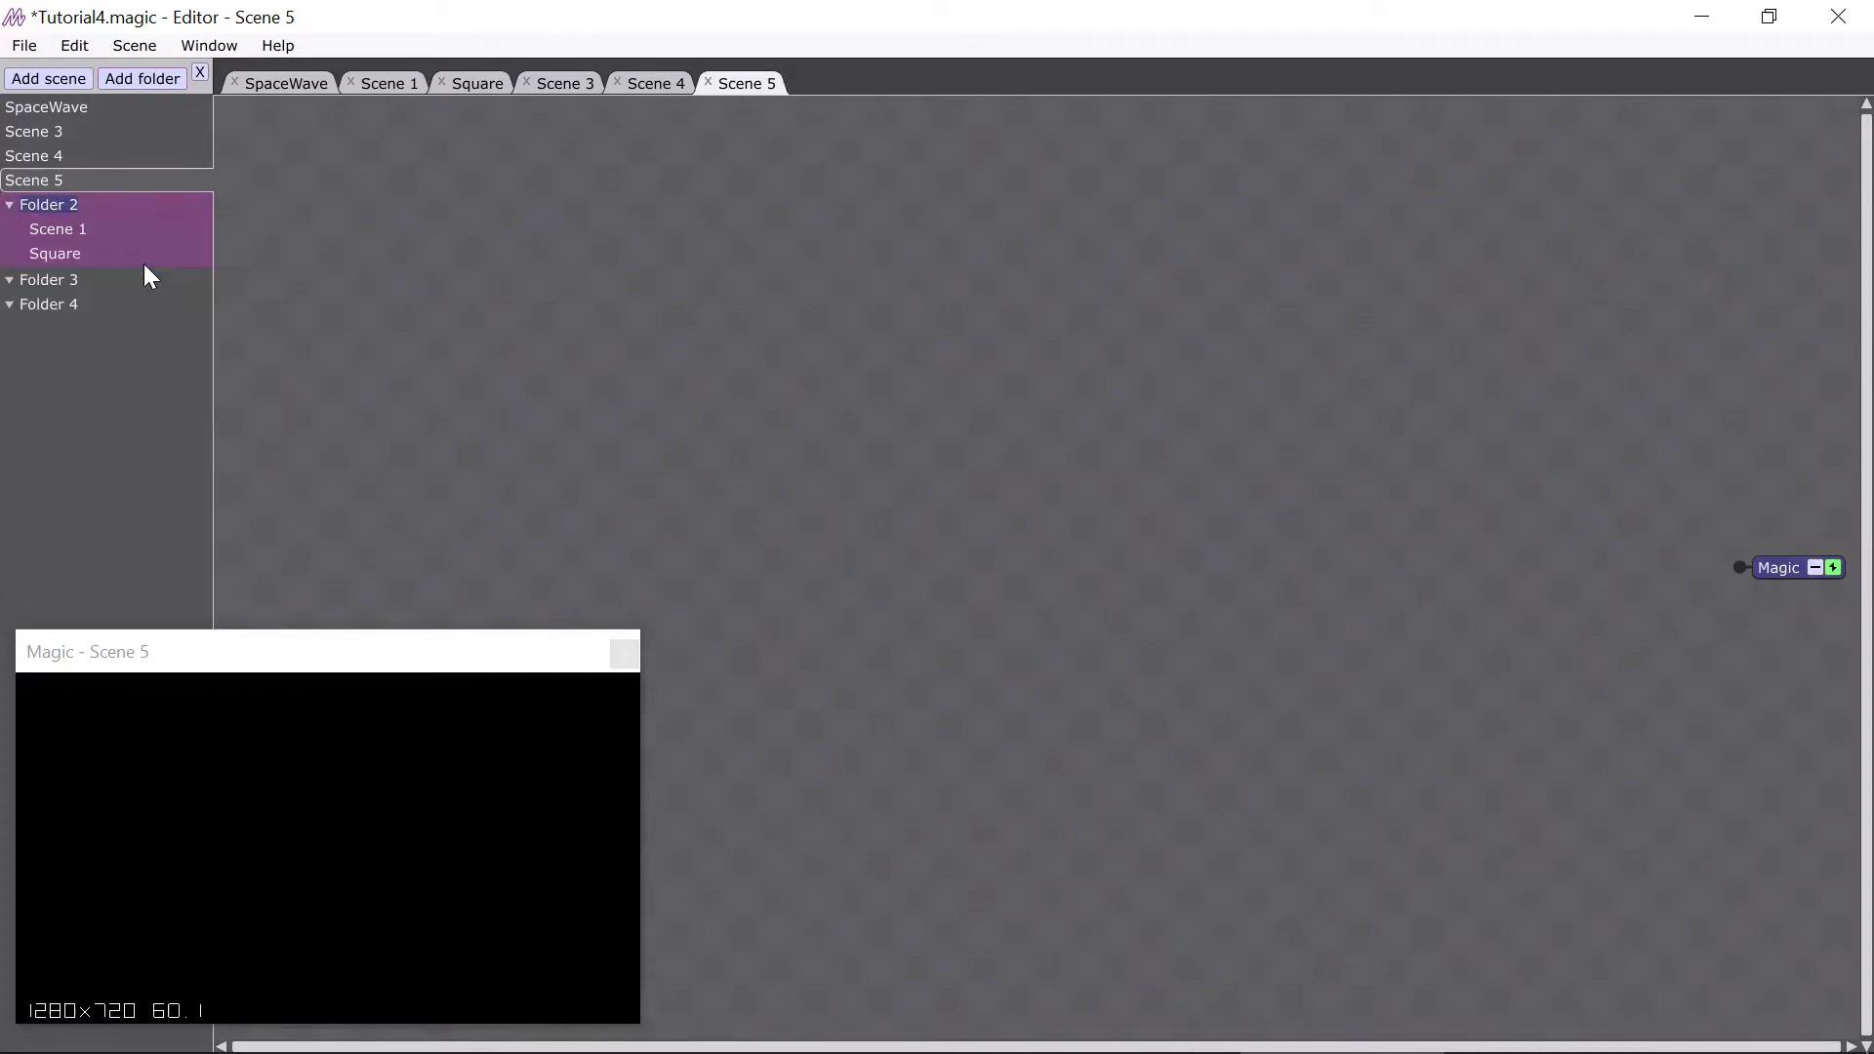
{"action": "key", "text": "BackSpace"}
{"action": "key", "text": "BackSpace"}
{"action": "key", "text": "BackSpace"}
{"action": "key", "text": "BackSpace"}
{"action": "key", "text": "BackSpace"}
{"action": "key", "text": "BackSpace"}
{"action": "key", "text": "BackSpace"}
{"action": "key", "text": "BackSpace"}
{"action": "type", "text": "My folder"}
{"action": "key", "text": "Return"}
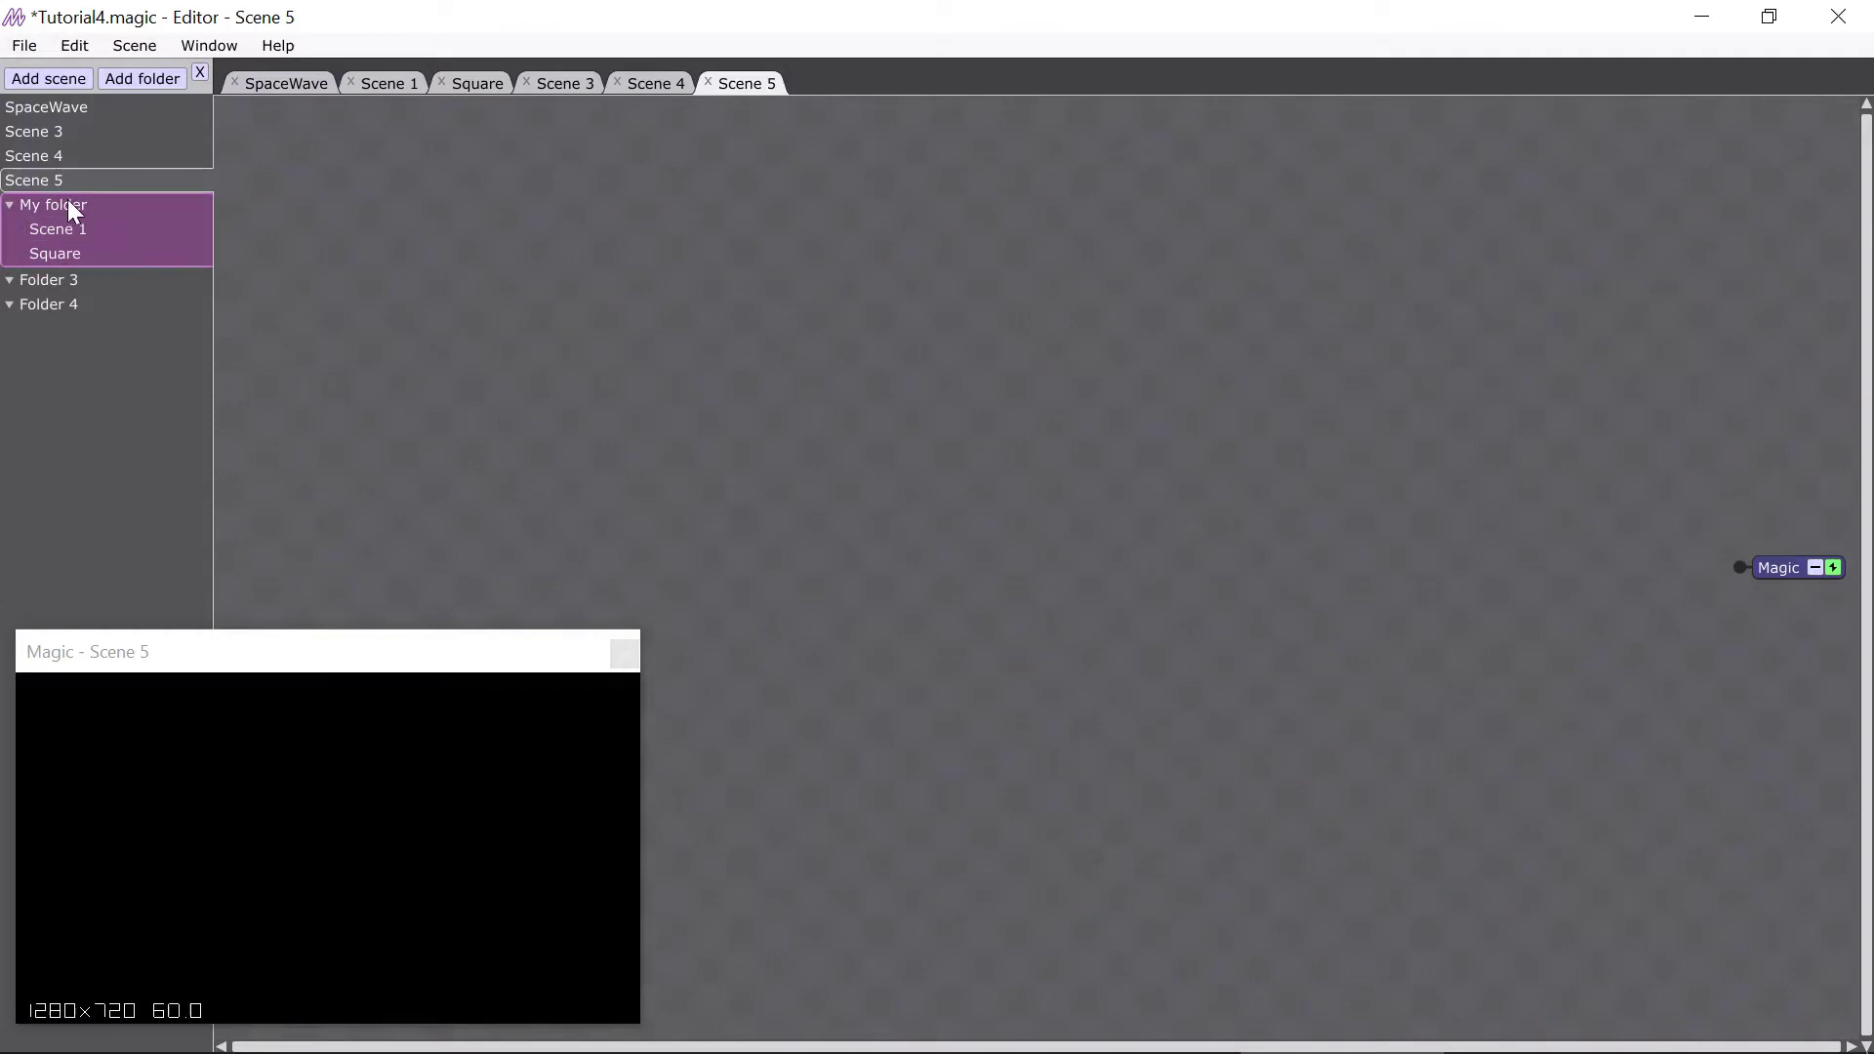
{"action": "left_click_drag", "start_coordinate": [68, 202], "coordinate": [106, 284]}
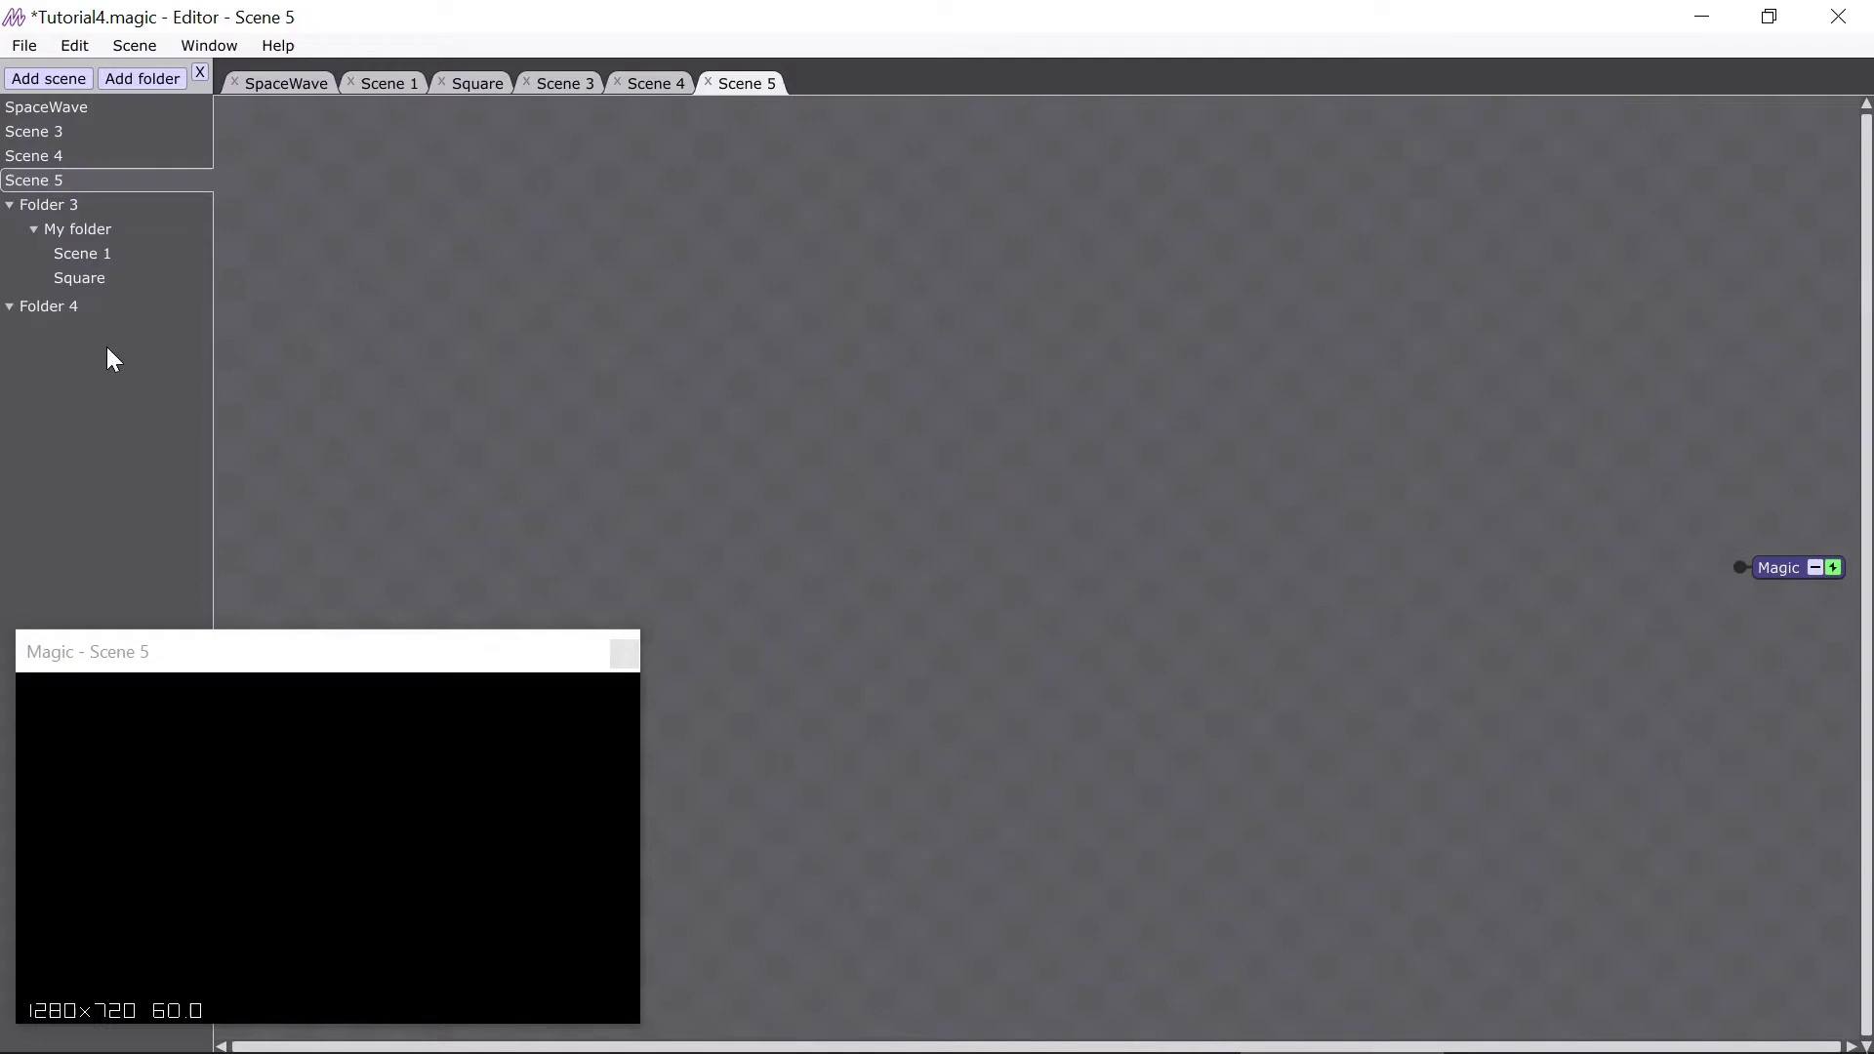
{"action": "left_click_drag", "start_coordinate": [80, 108], "coordinate": [126, 191]}
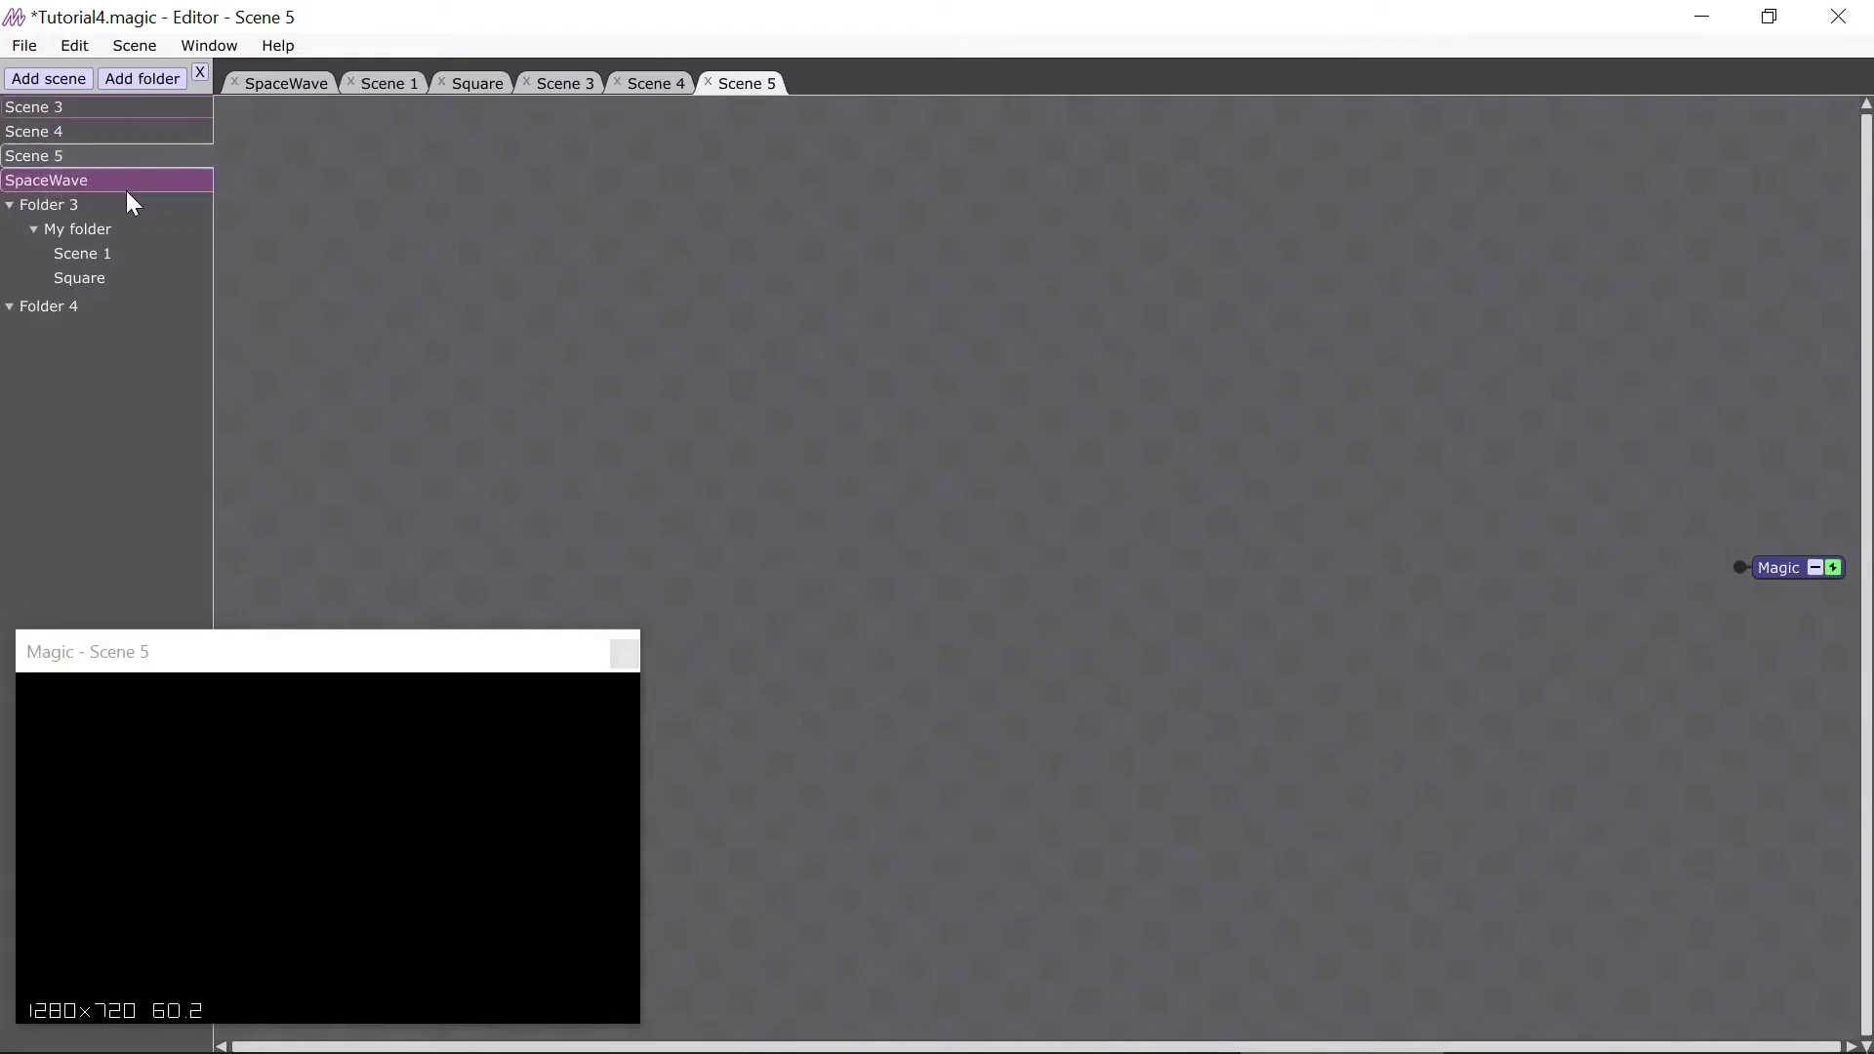
{"action": "left_click_drag", "start_coordinate": [405, 92], "coordinate": [569, 90]}
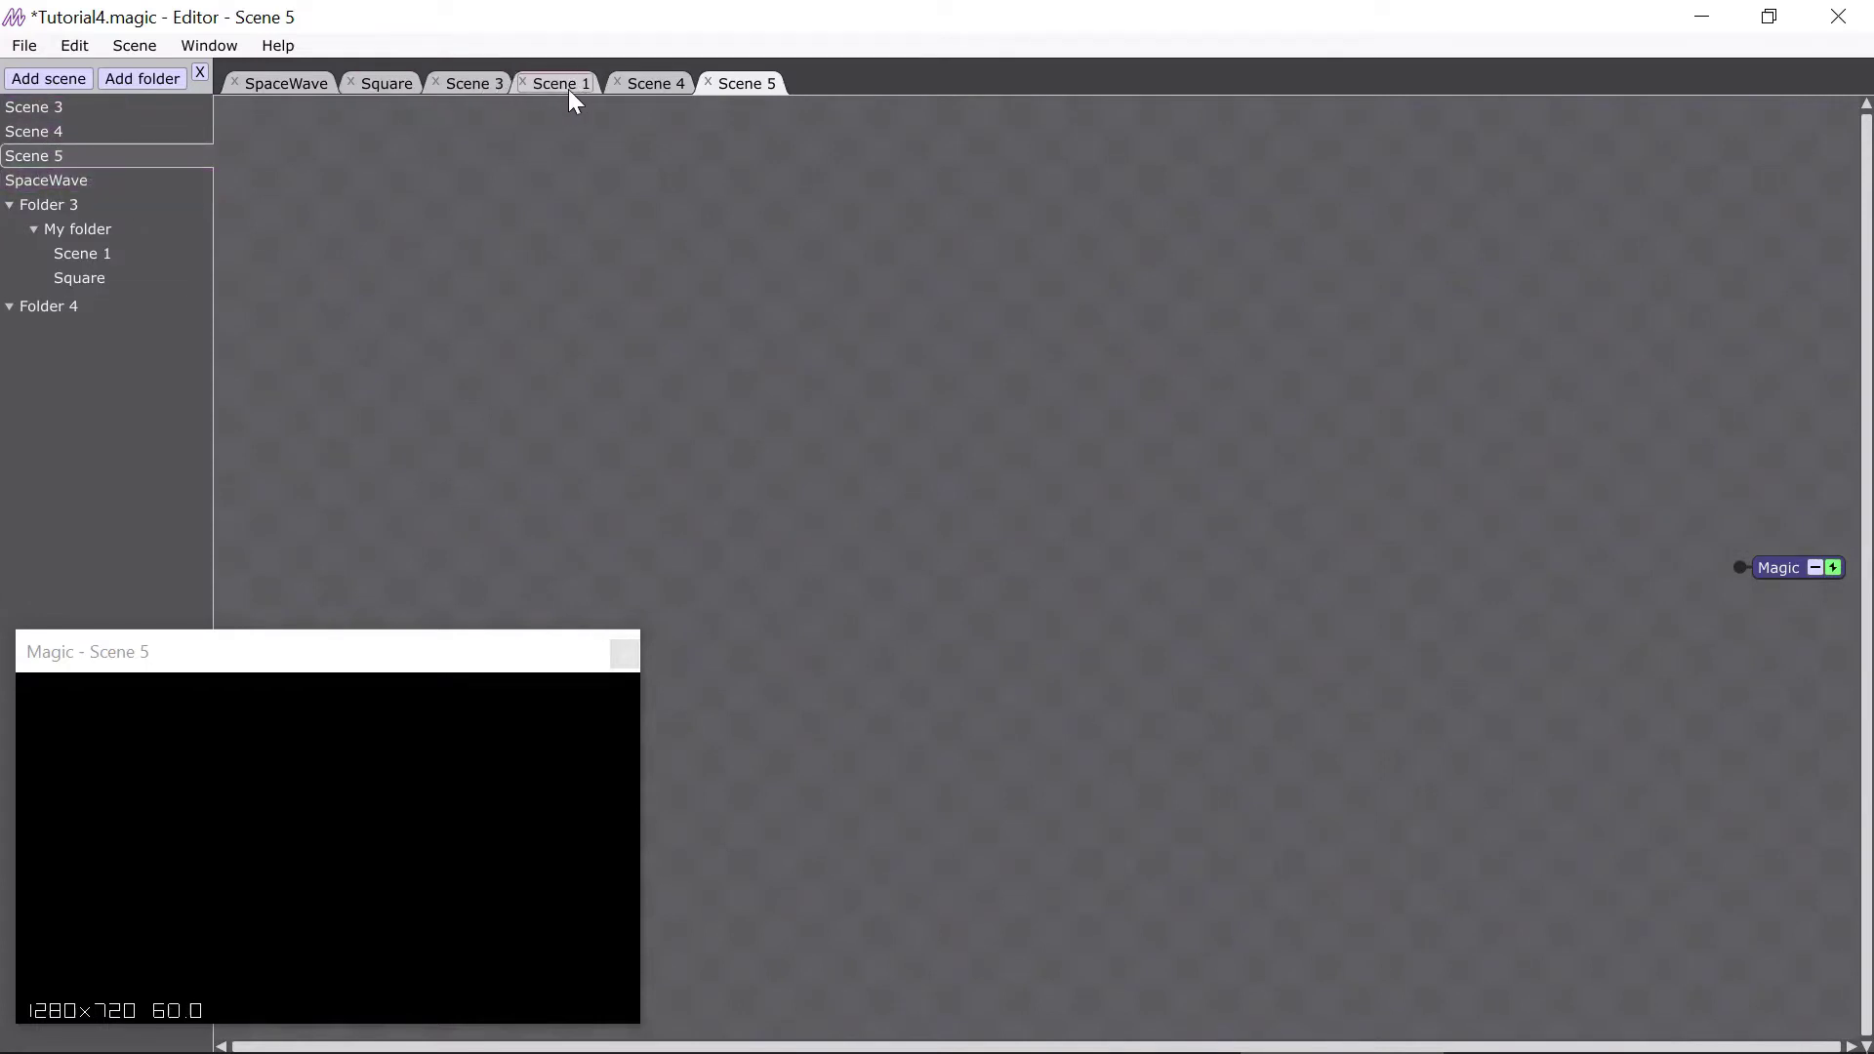
{"action": "left_click", "coordinate": [278, 87]}
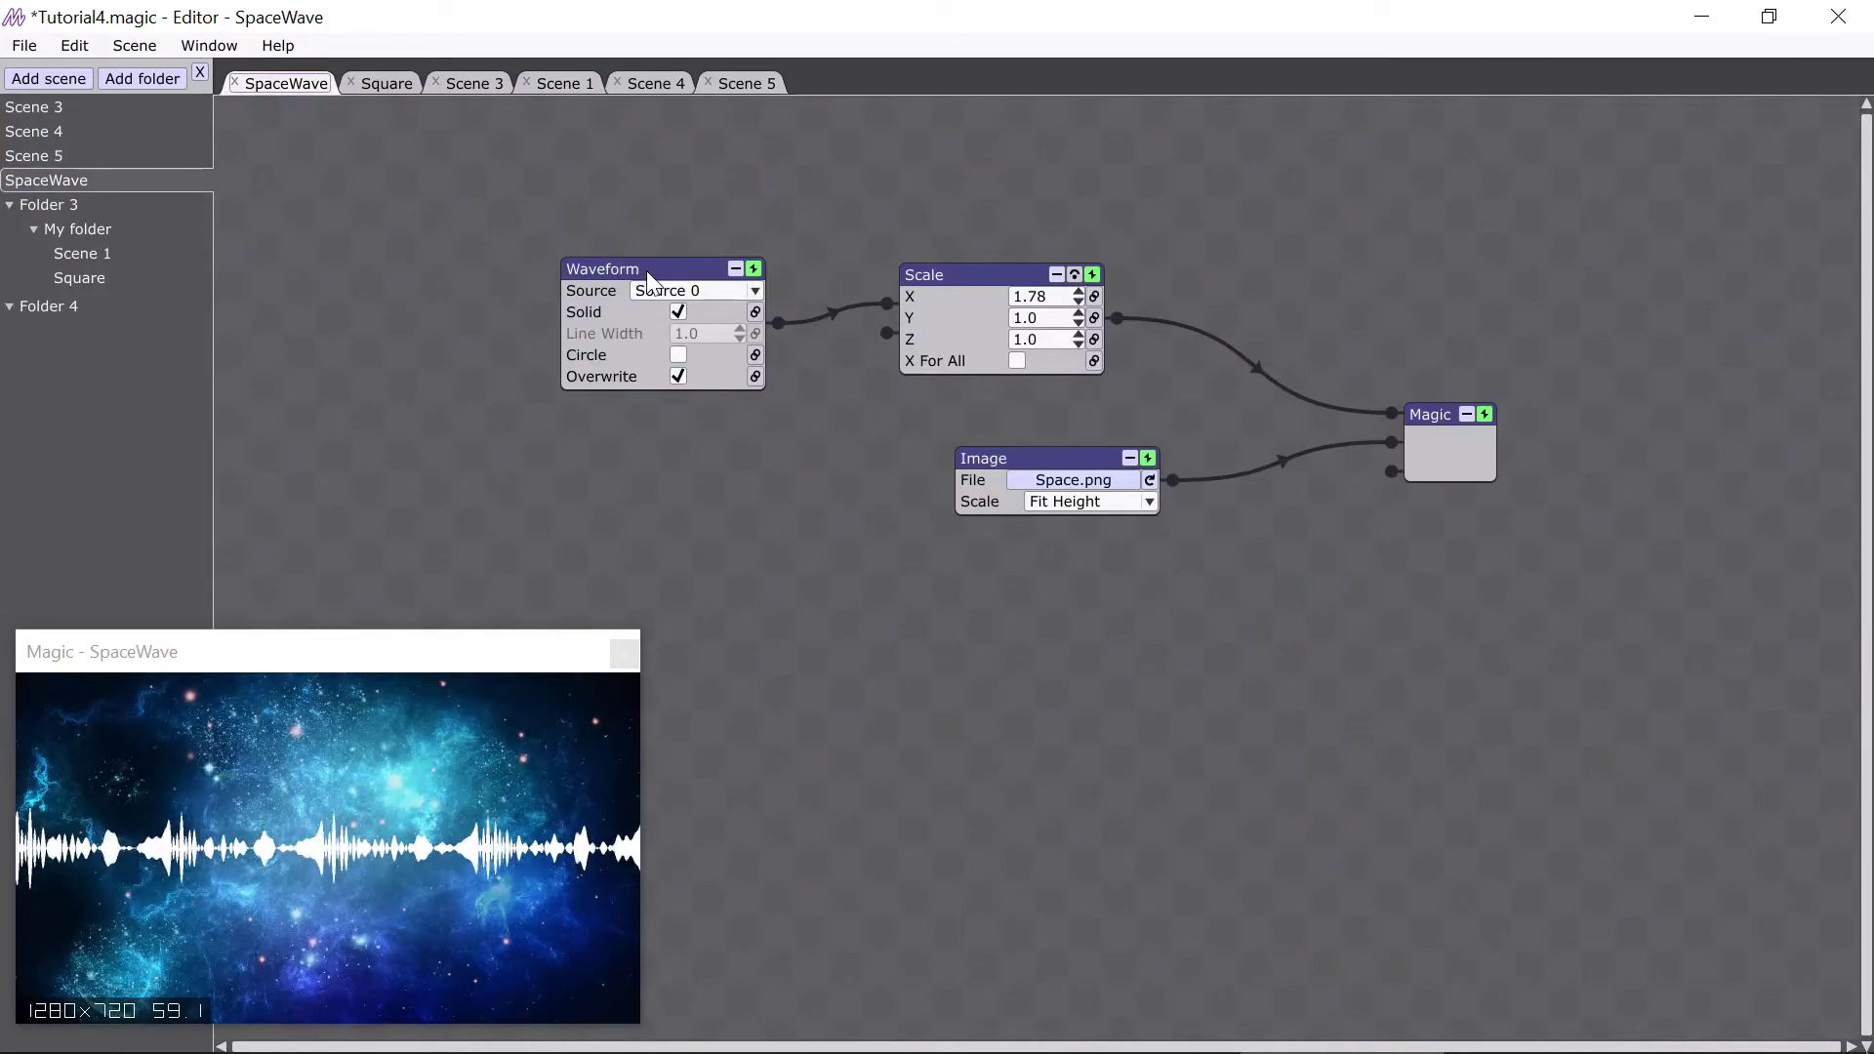
{"action": "left_click_drag", "start_coordinate": [646, 271], "coordinate": [455, 214]}
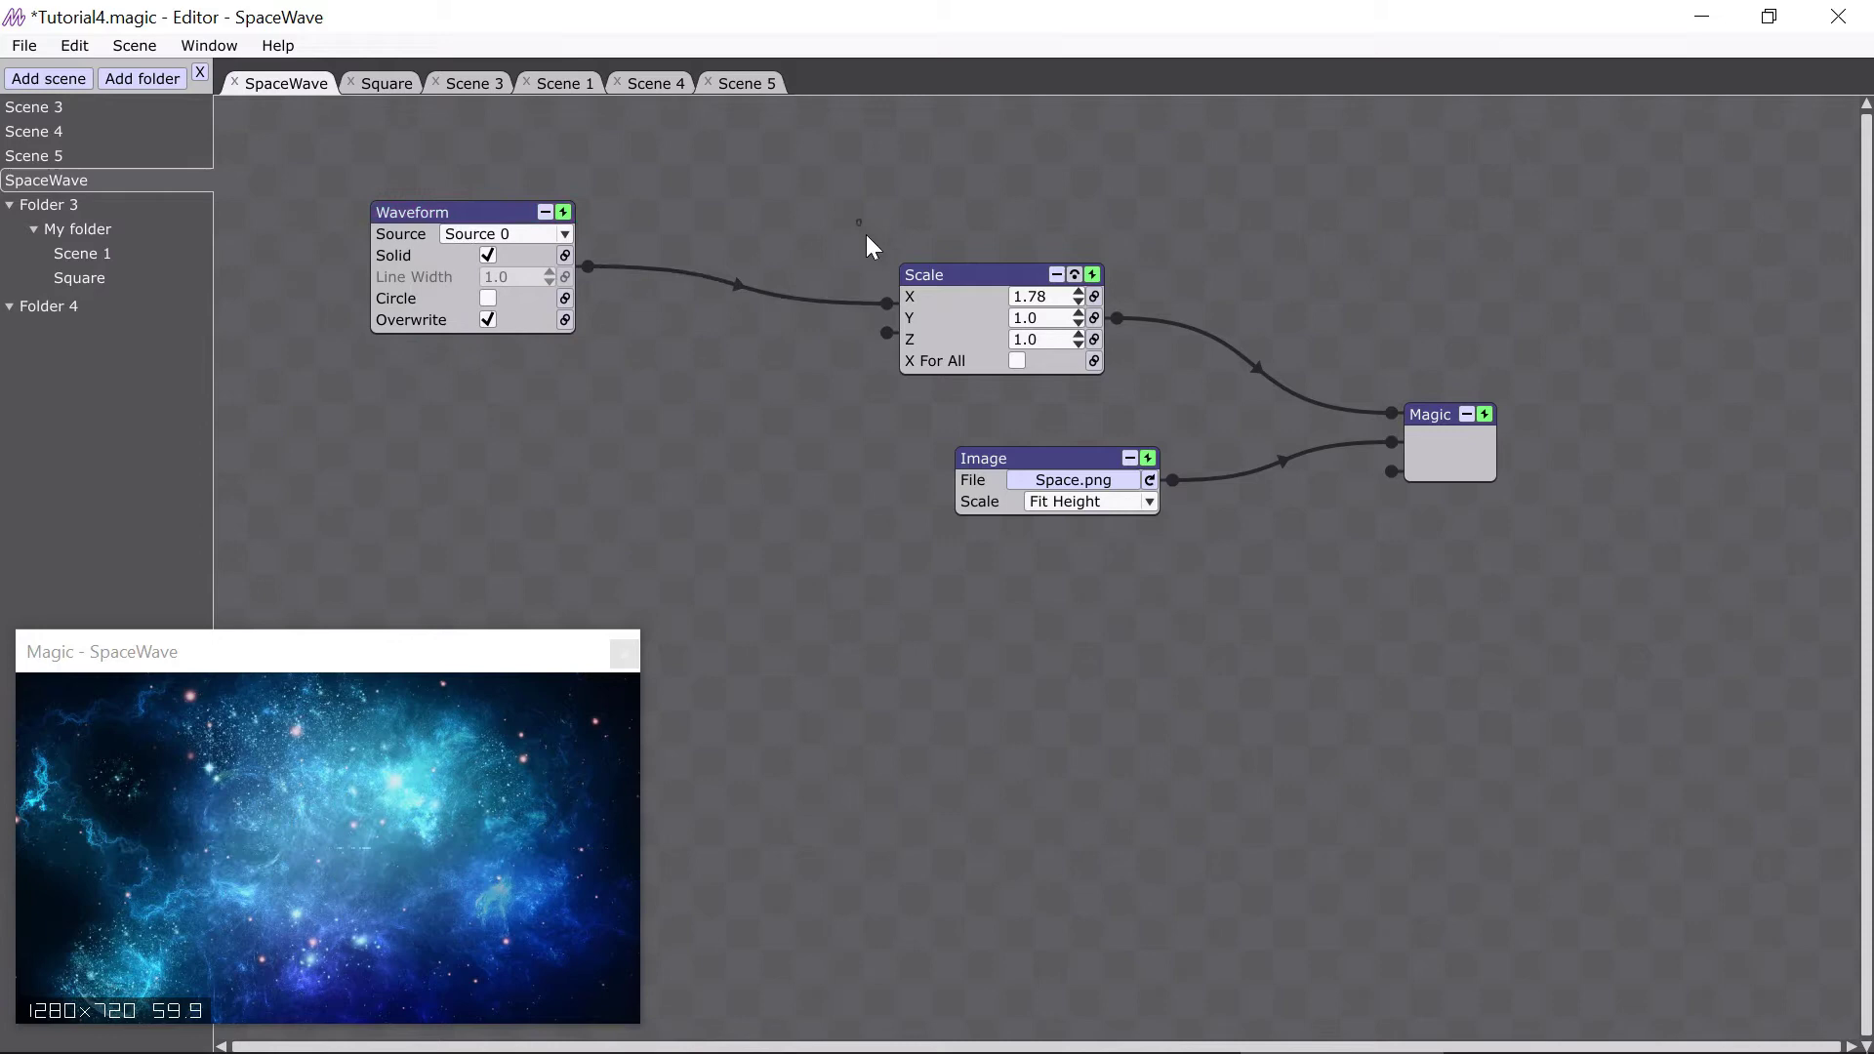
{"action": "left_click_drag", "start_coordinate": [857, 221], "coordinate": [917, 455]}
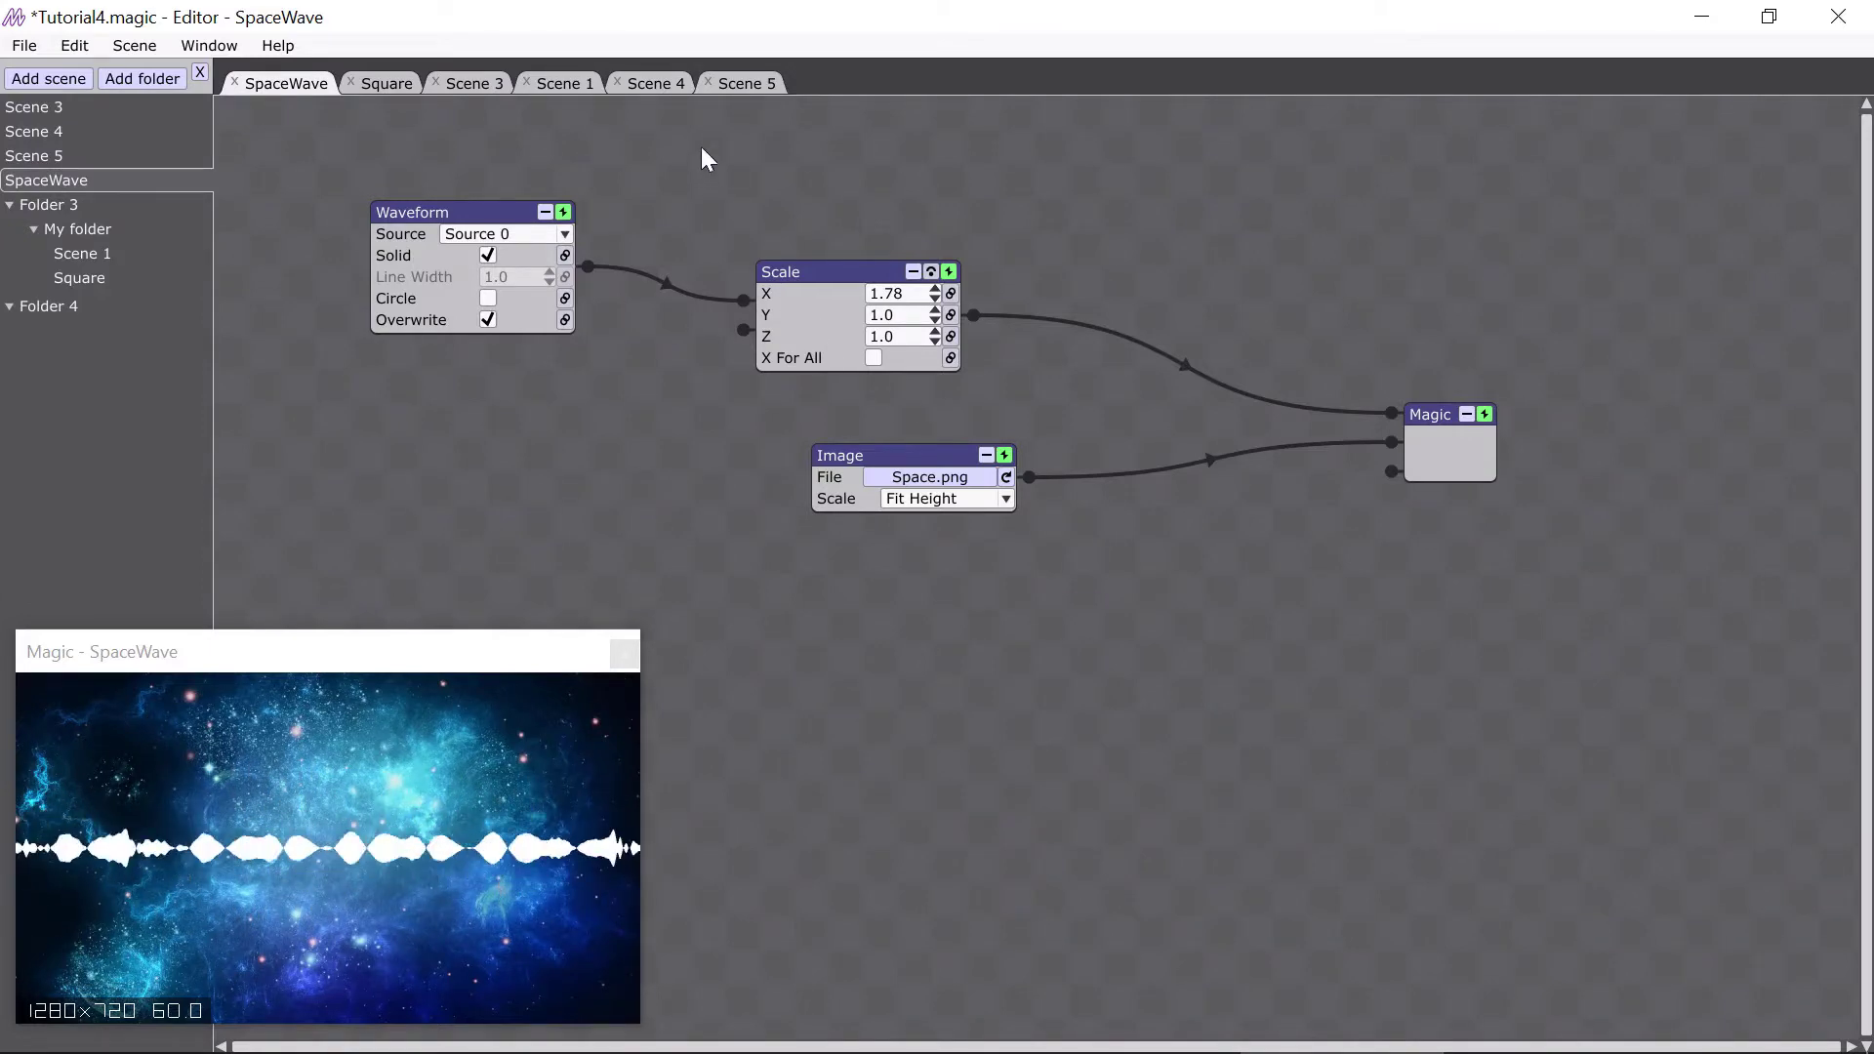
- Close the Scene 5, Scene 1 and SpaceWave tabs, then reopen SpaceWave from the scene list
{"action": "left_click", "coordinate": [707, 84]}
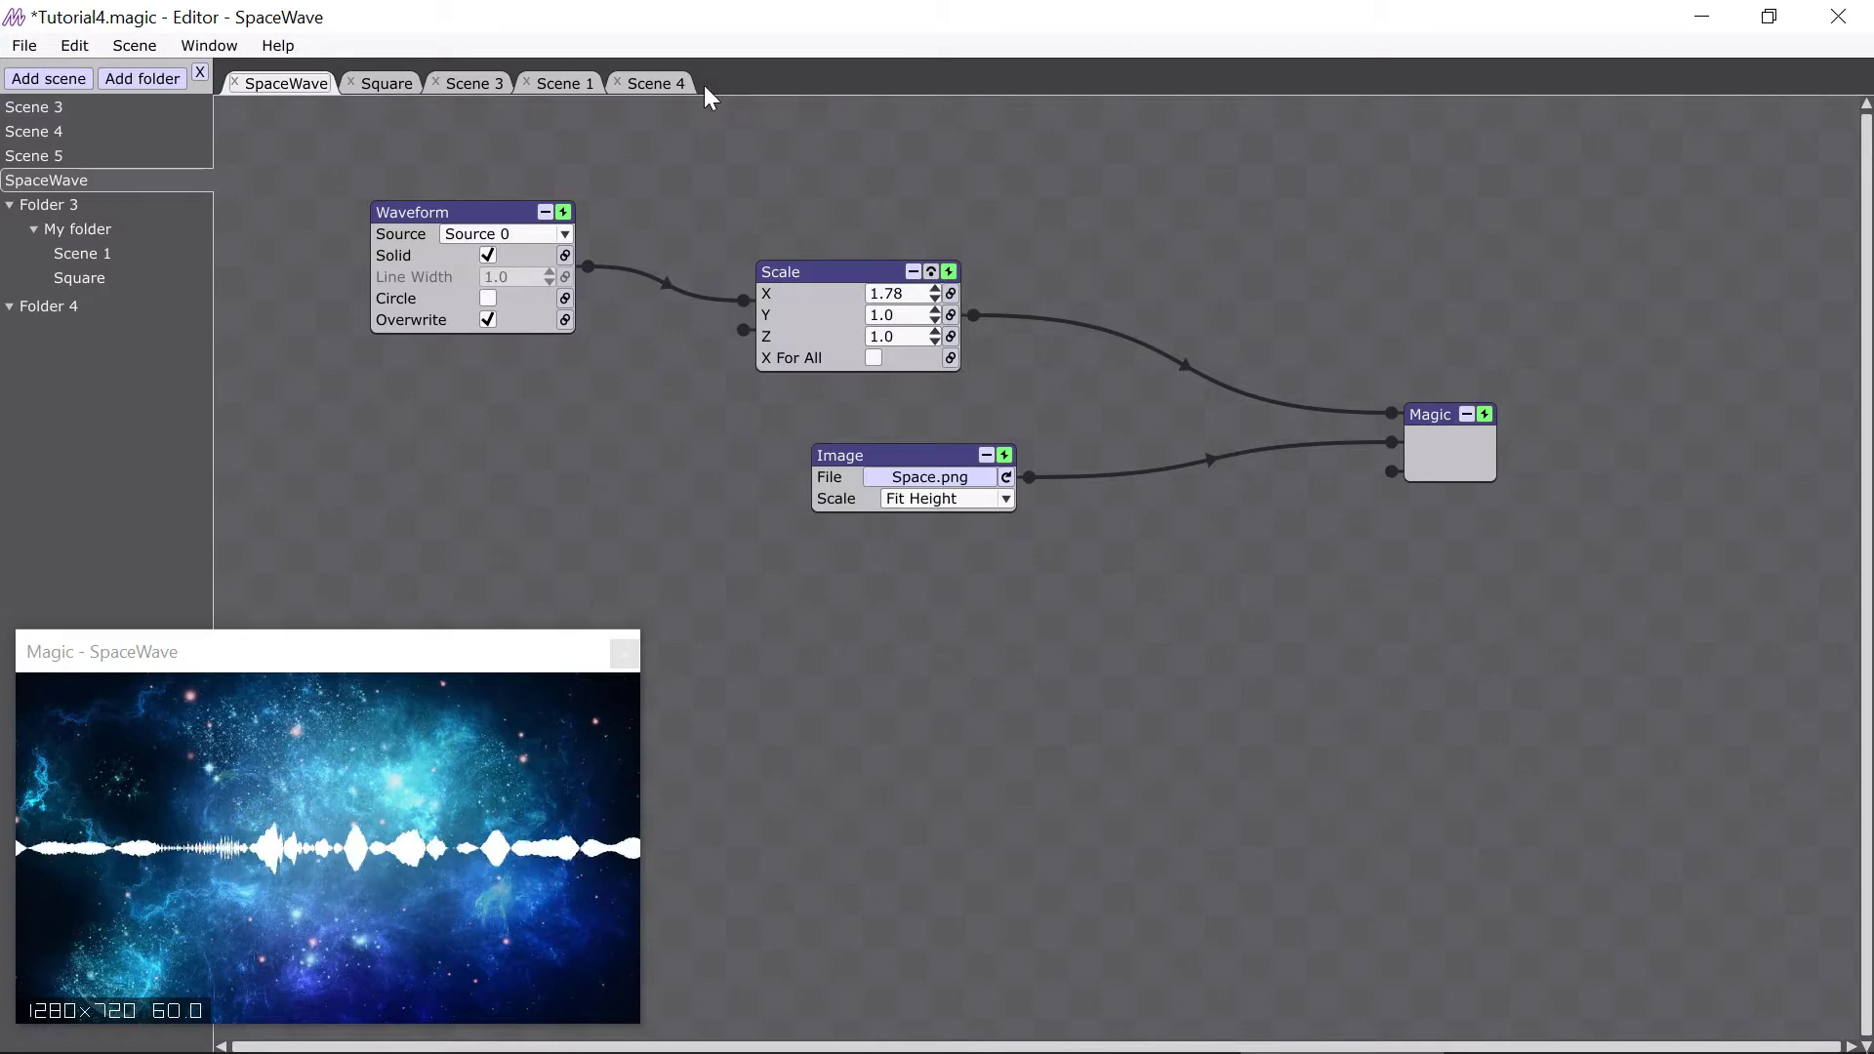
{"action": "left_click", "coordinate": [527, 82]}
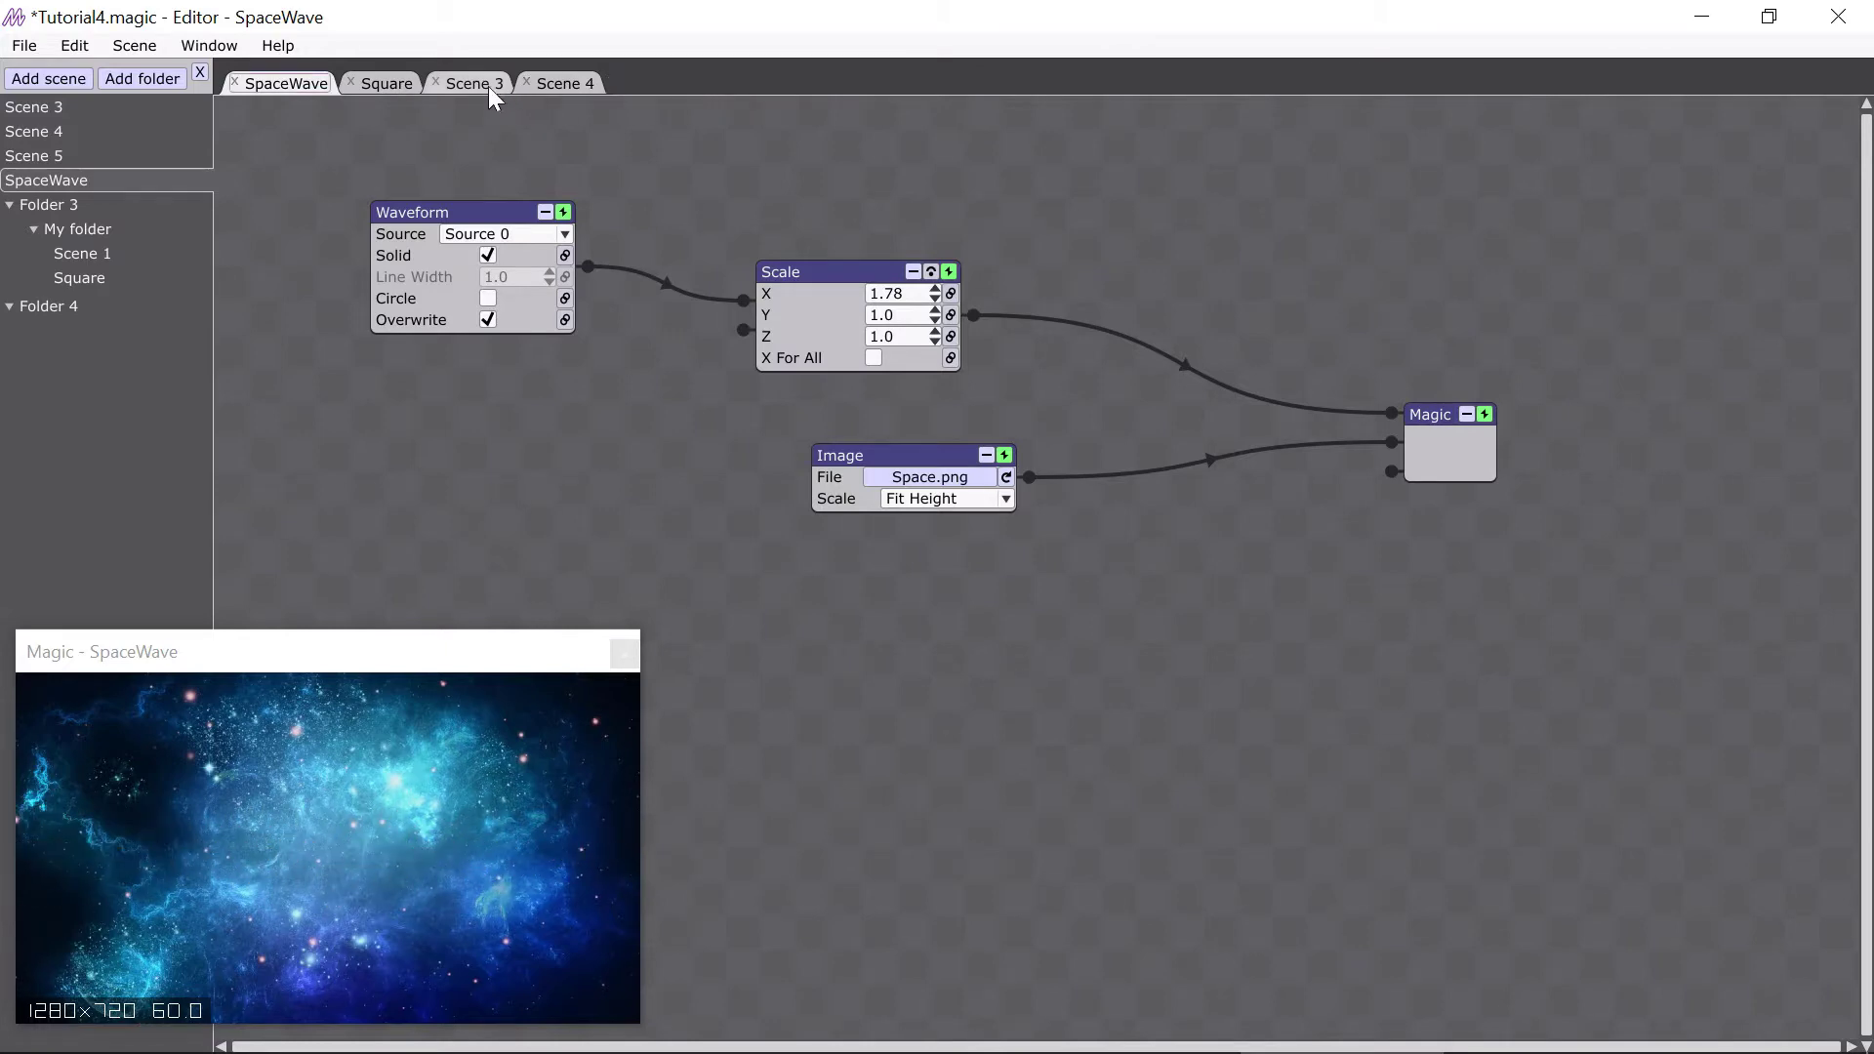
{"action": "left_click", "coordinate": [232, 82]}
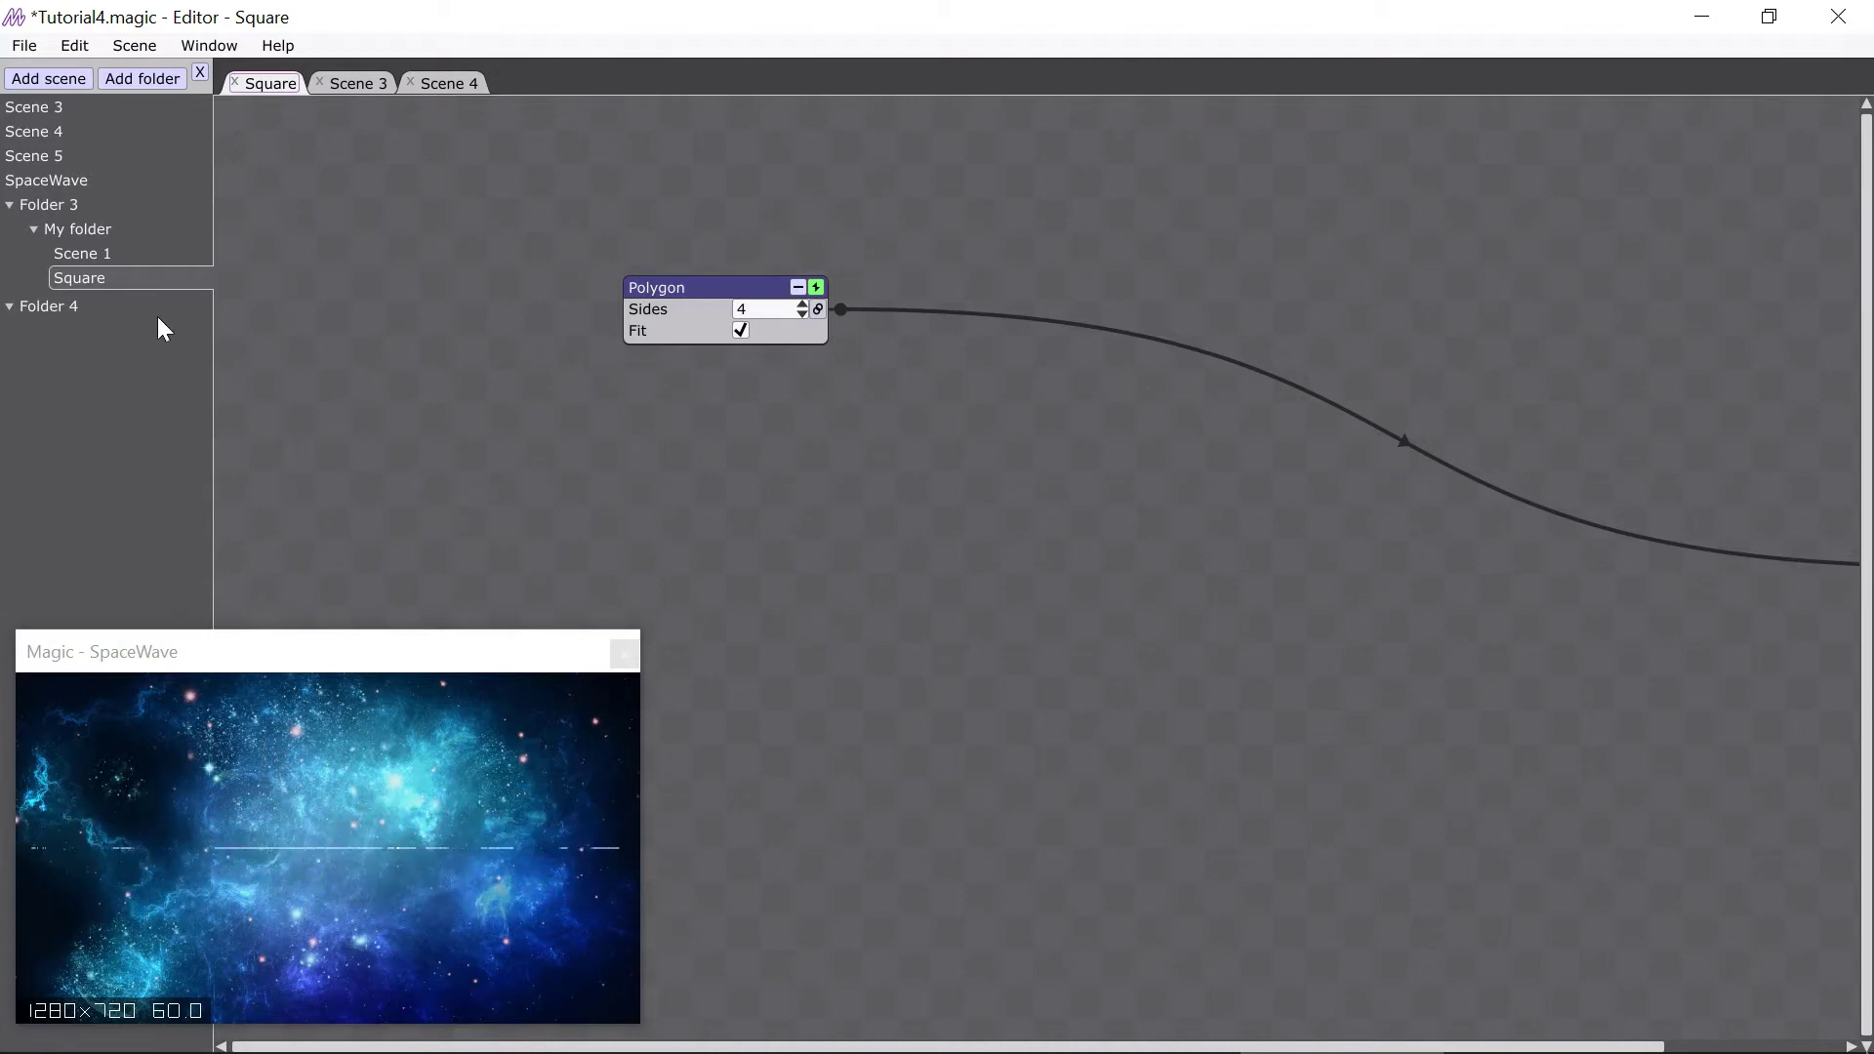
{"action": "left_click", "coordinate": [198, 181]}
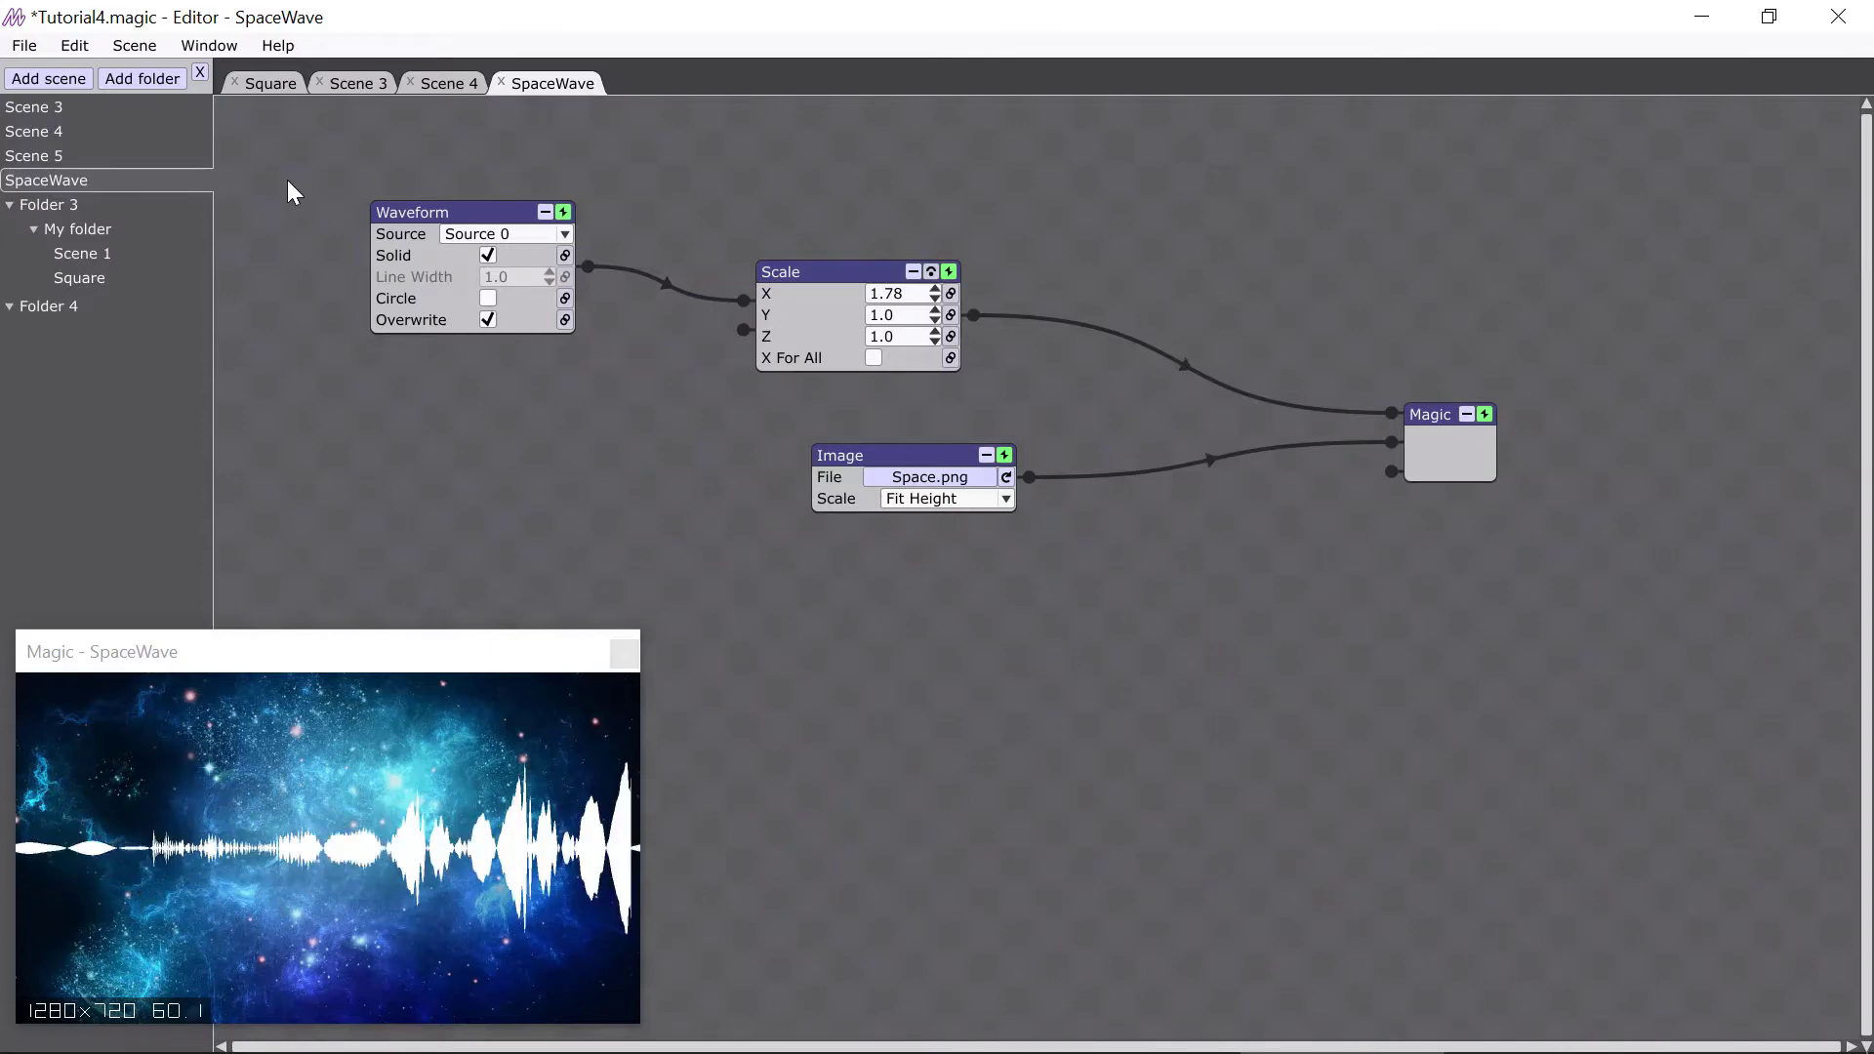
- Remove Scene 4, then select Scene 3 and Scene 5 together and remove both
{"action": "right_click", "coordinate": [146, 133]}
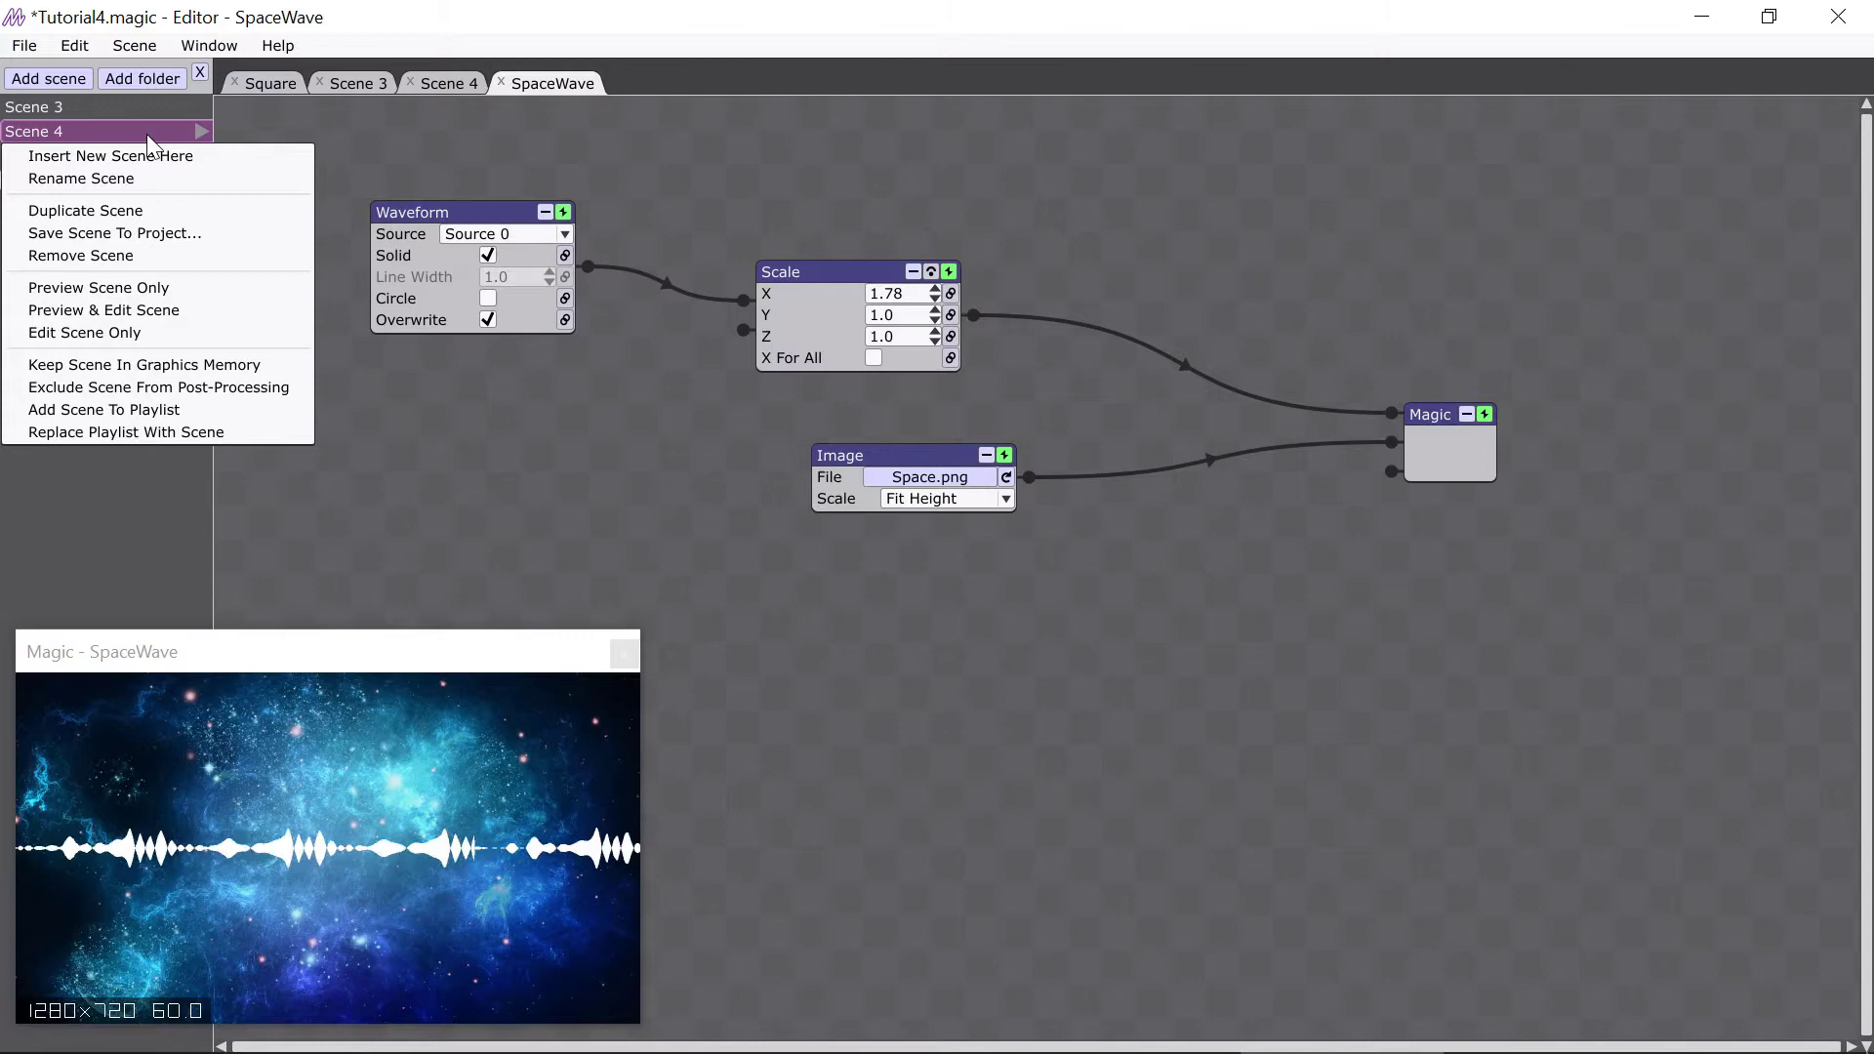
{"action": "left_click", "coordinate": [150, 255]}
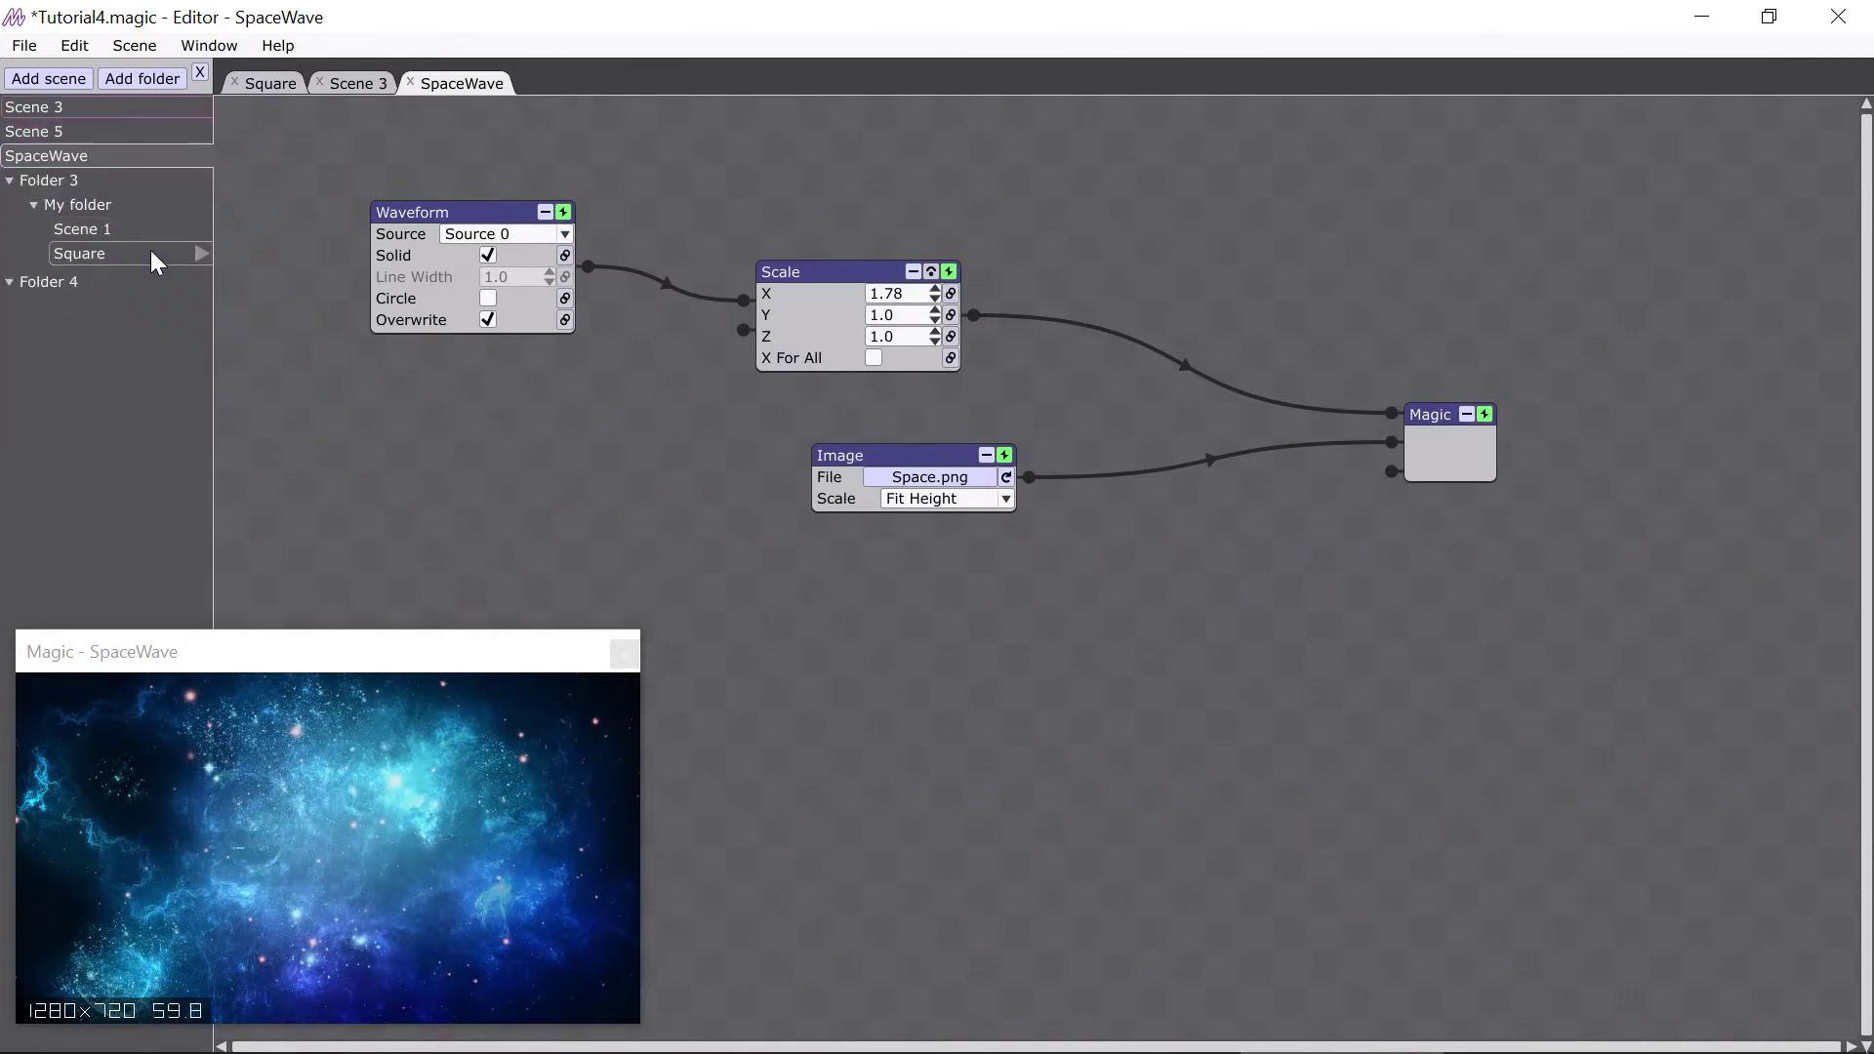
{"action": "left_click", "coordinate": [132, 109]}
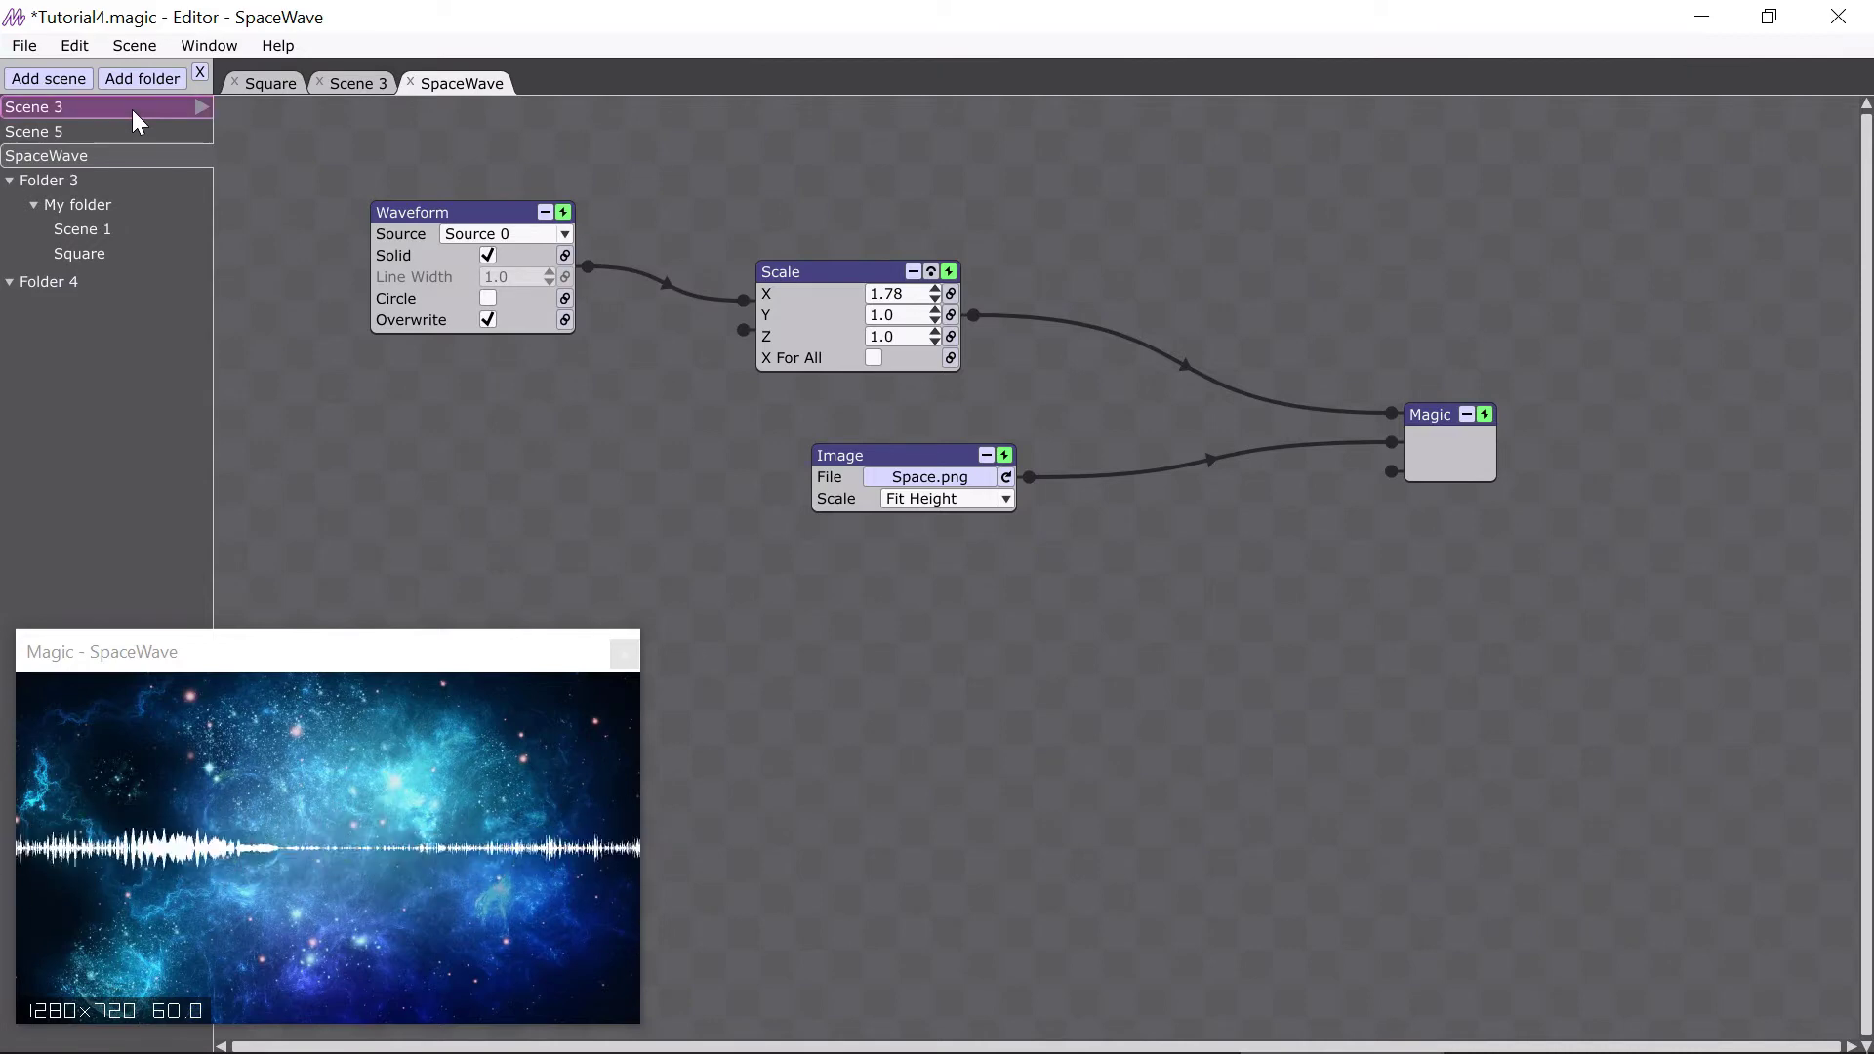
{"action": "left_click", "coordinate": [127, 134], "text": "ctrl"}
{"action": "right_click", "coordinate": [127, 136]}
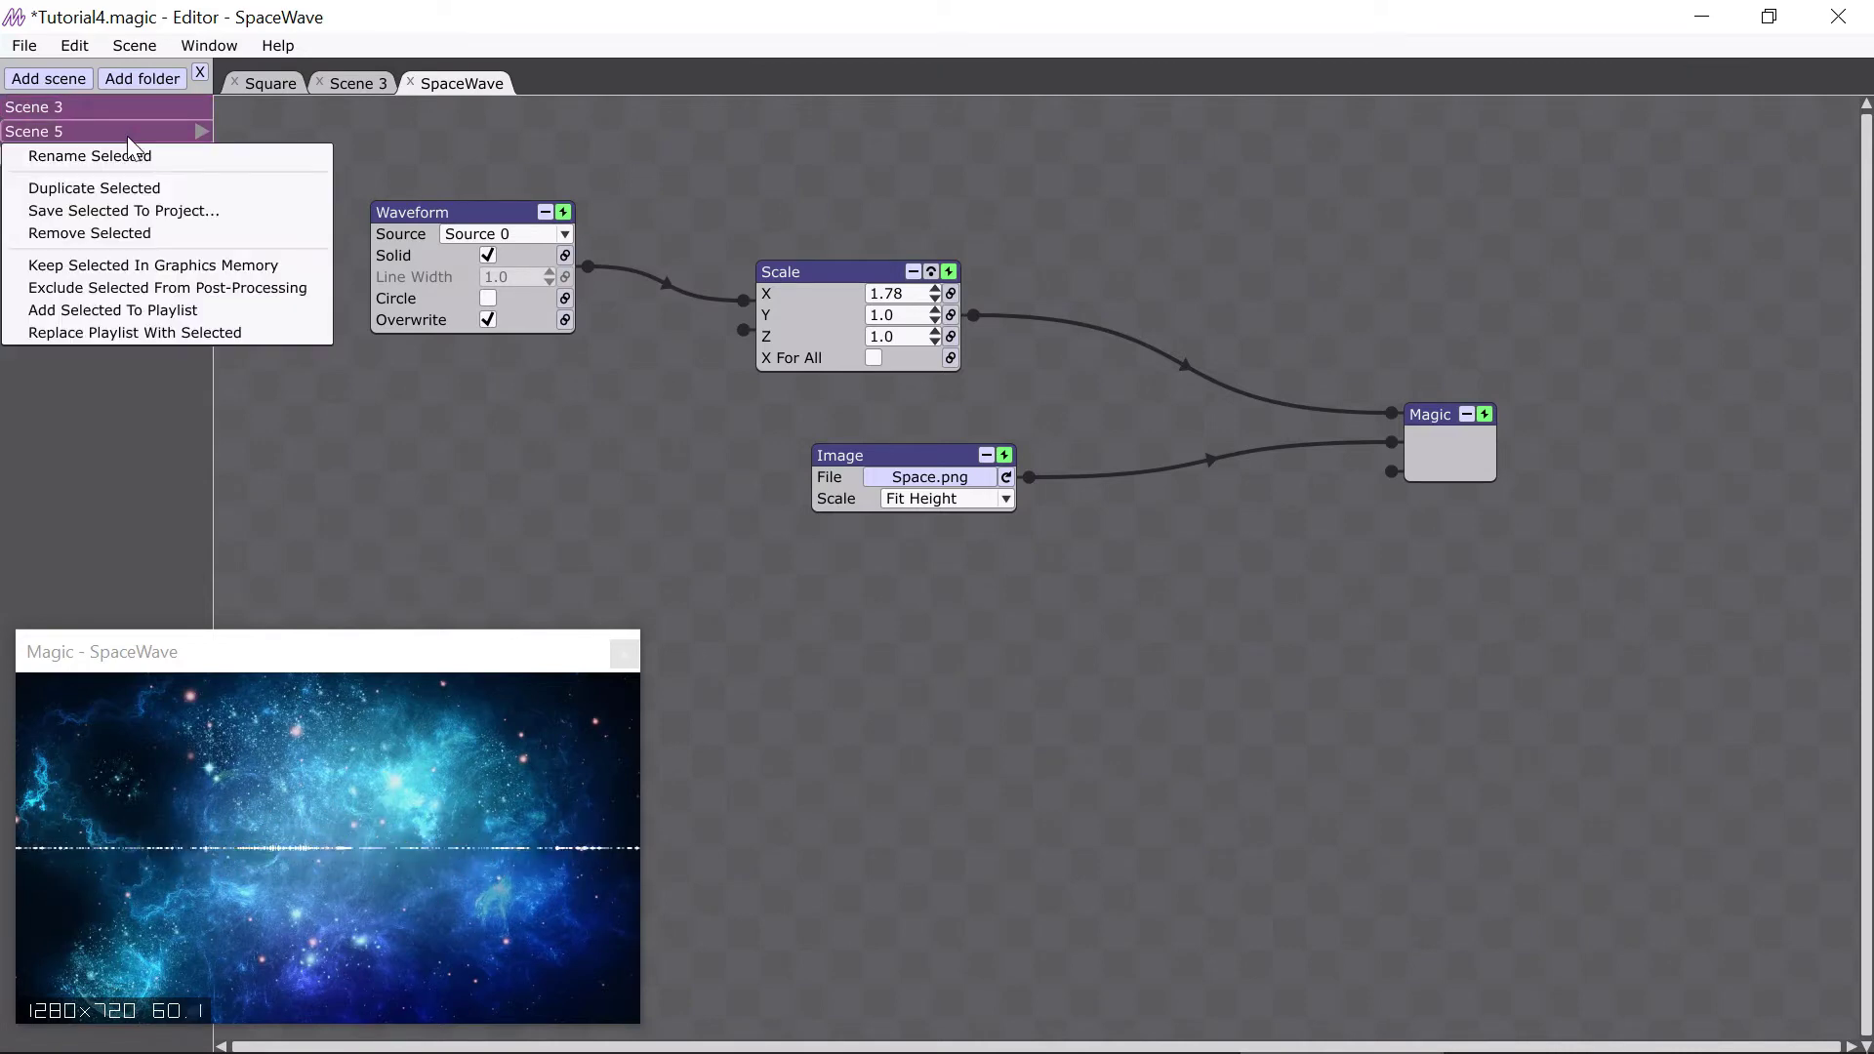
{"action": "left_click", "coordinate": [185, 237]}
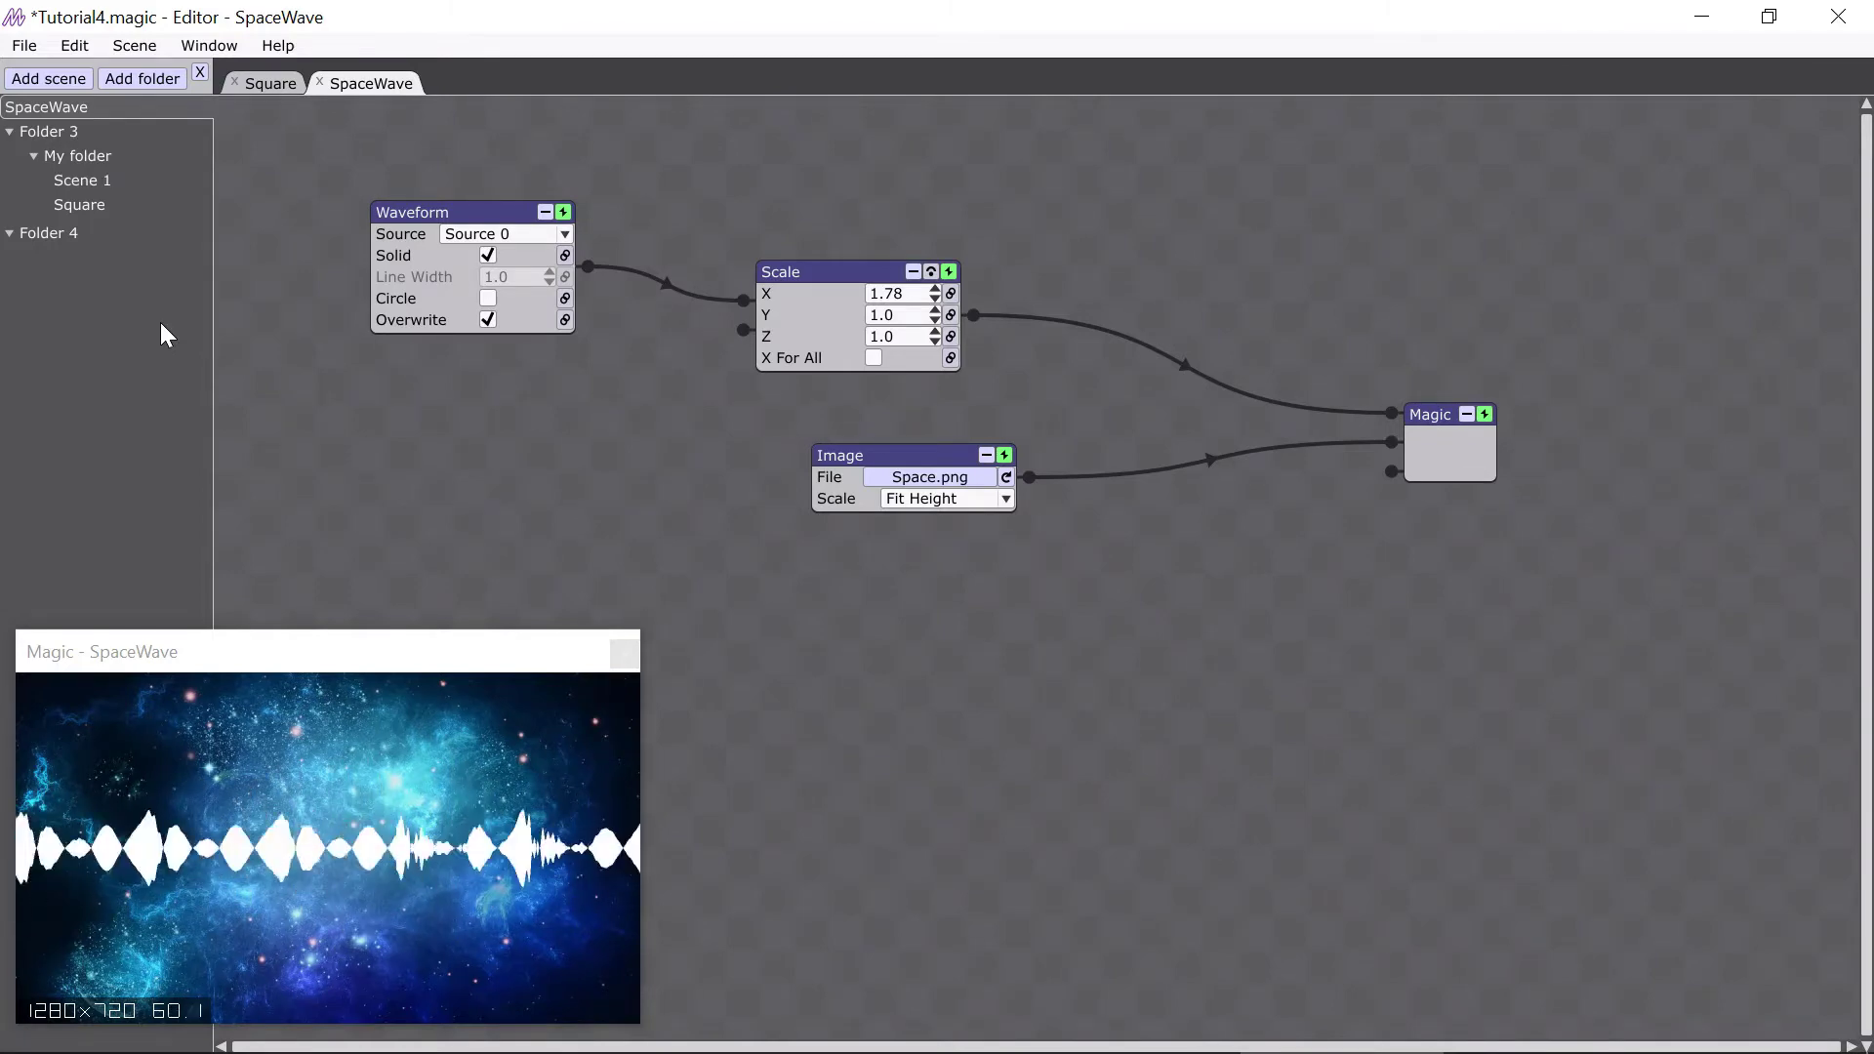
- Open the Playlist window and add entries for Scene 1 and Square after SpaceWave
{"action": "left_click", "coordinate": [189, 53]}
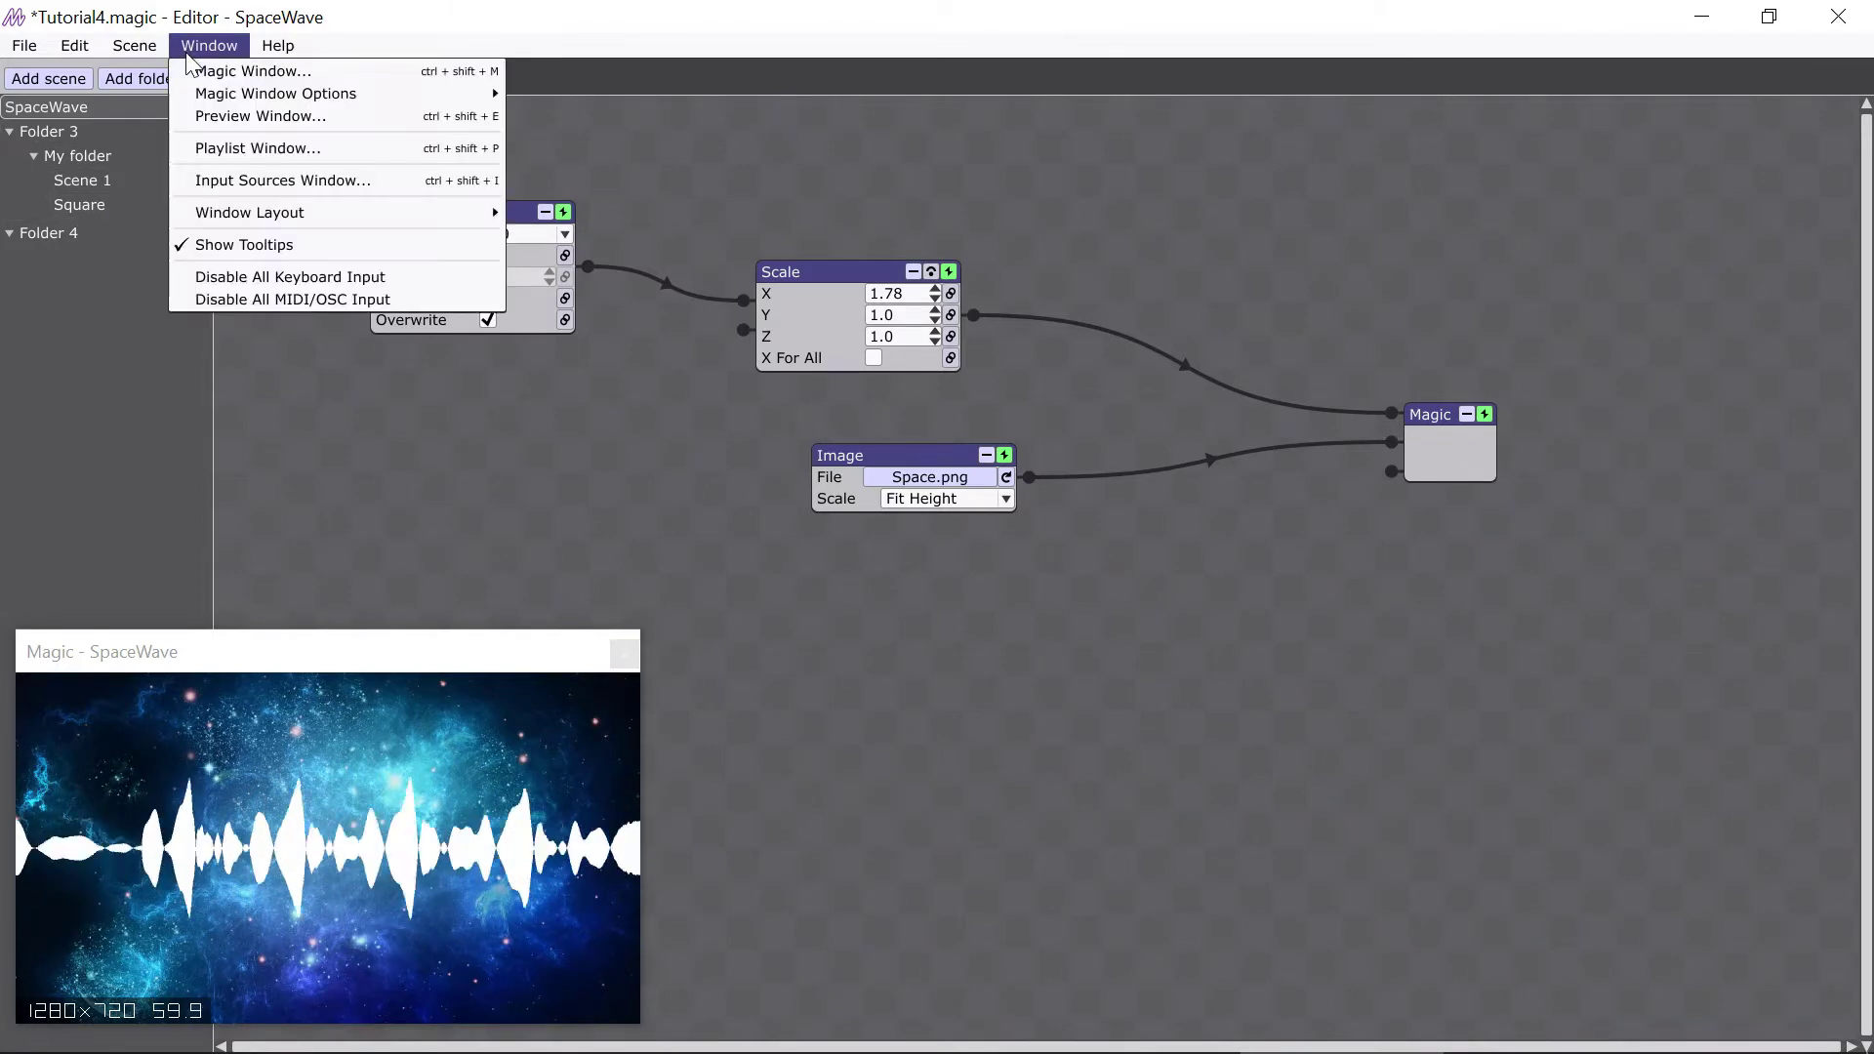
{"action": "left_click", "coordinate": [192, 152]}
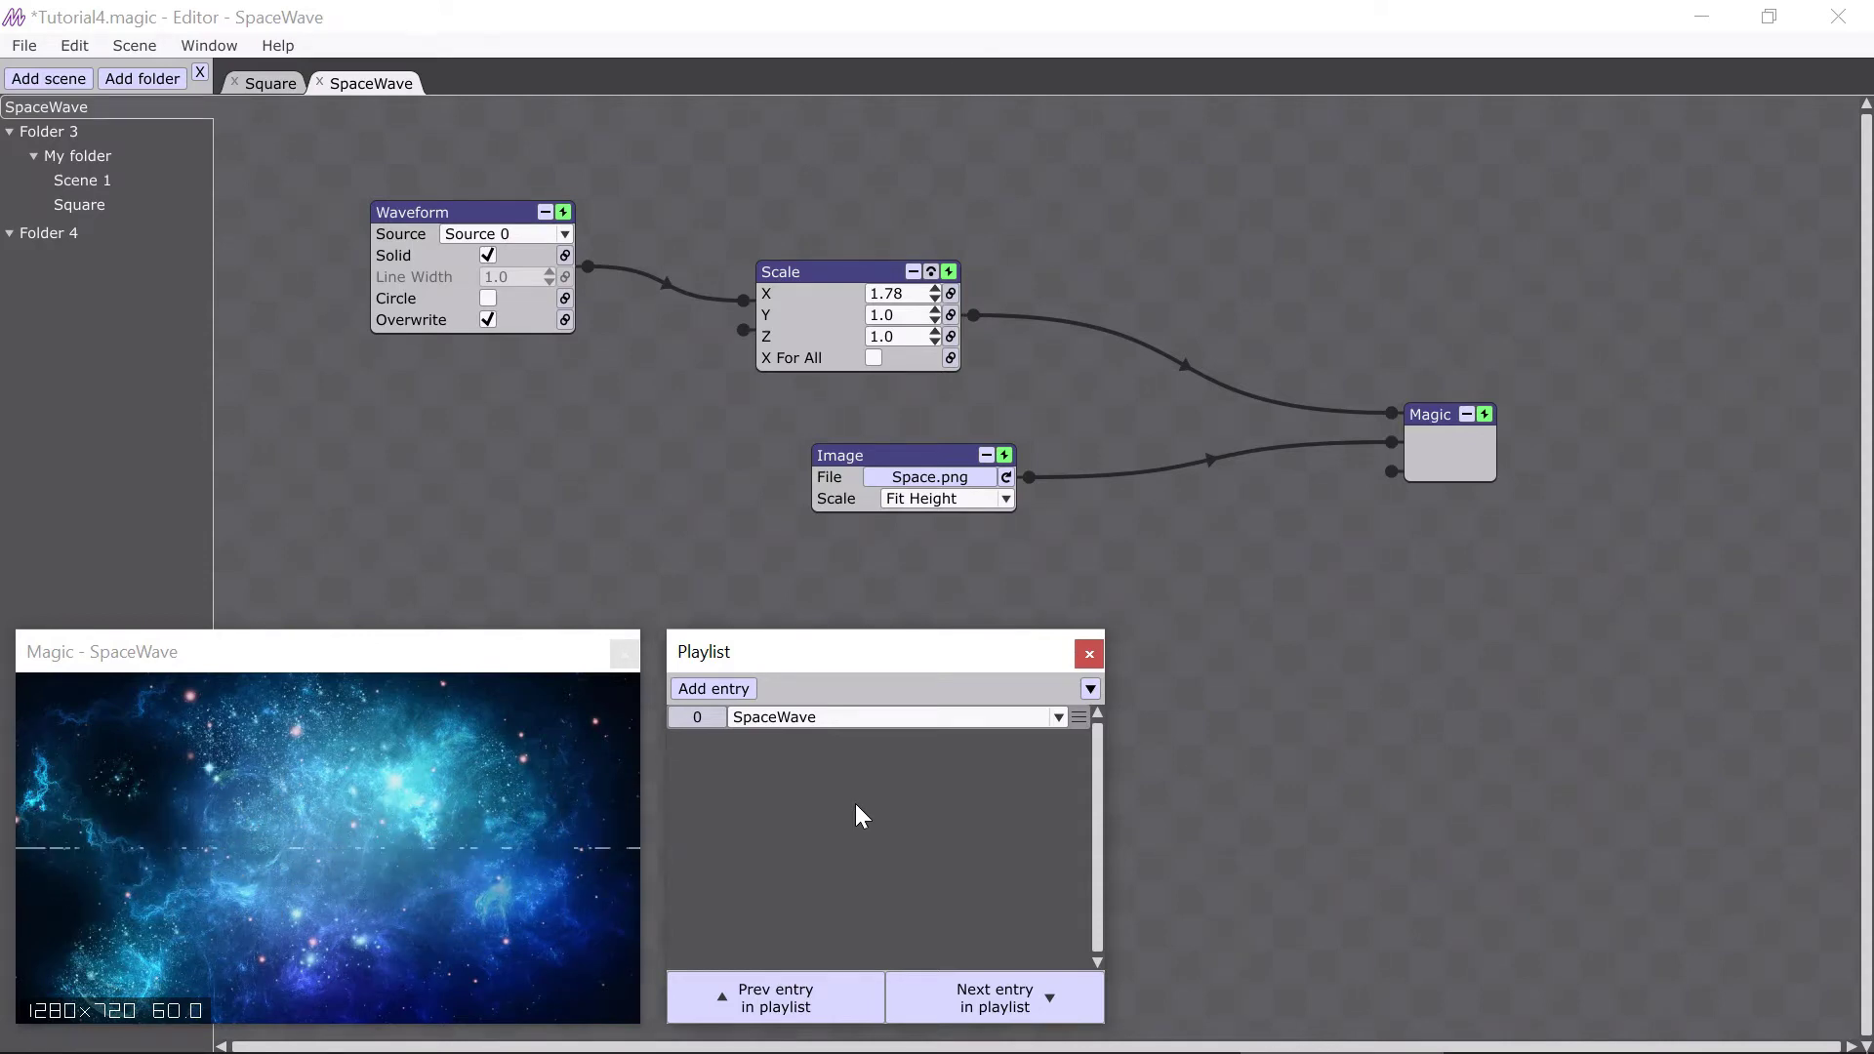
{"action": "left_click", "coordinate": [711, 688]}
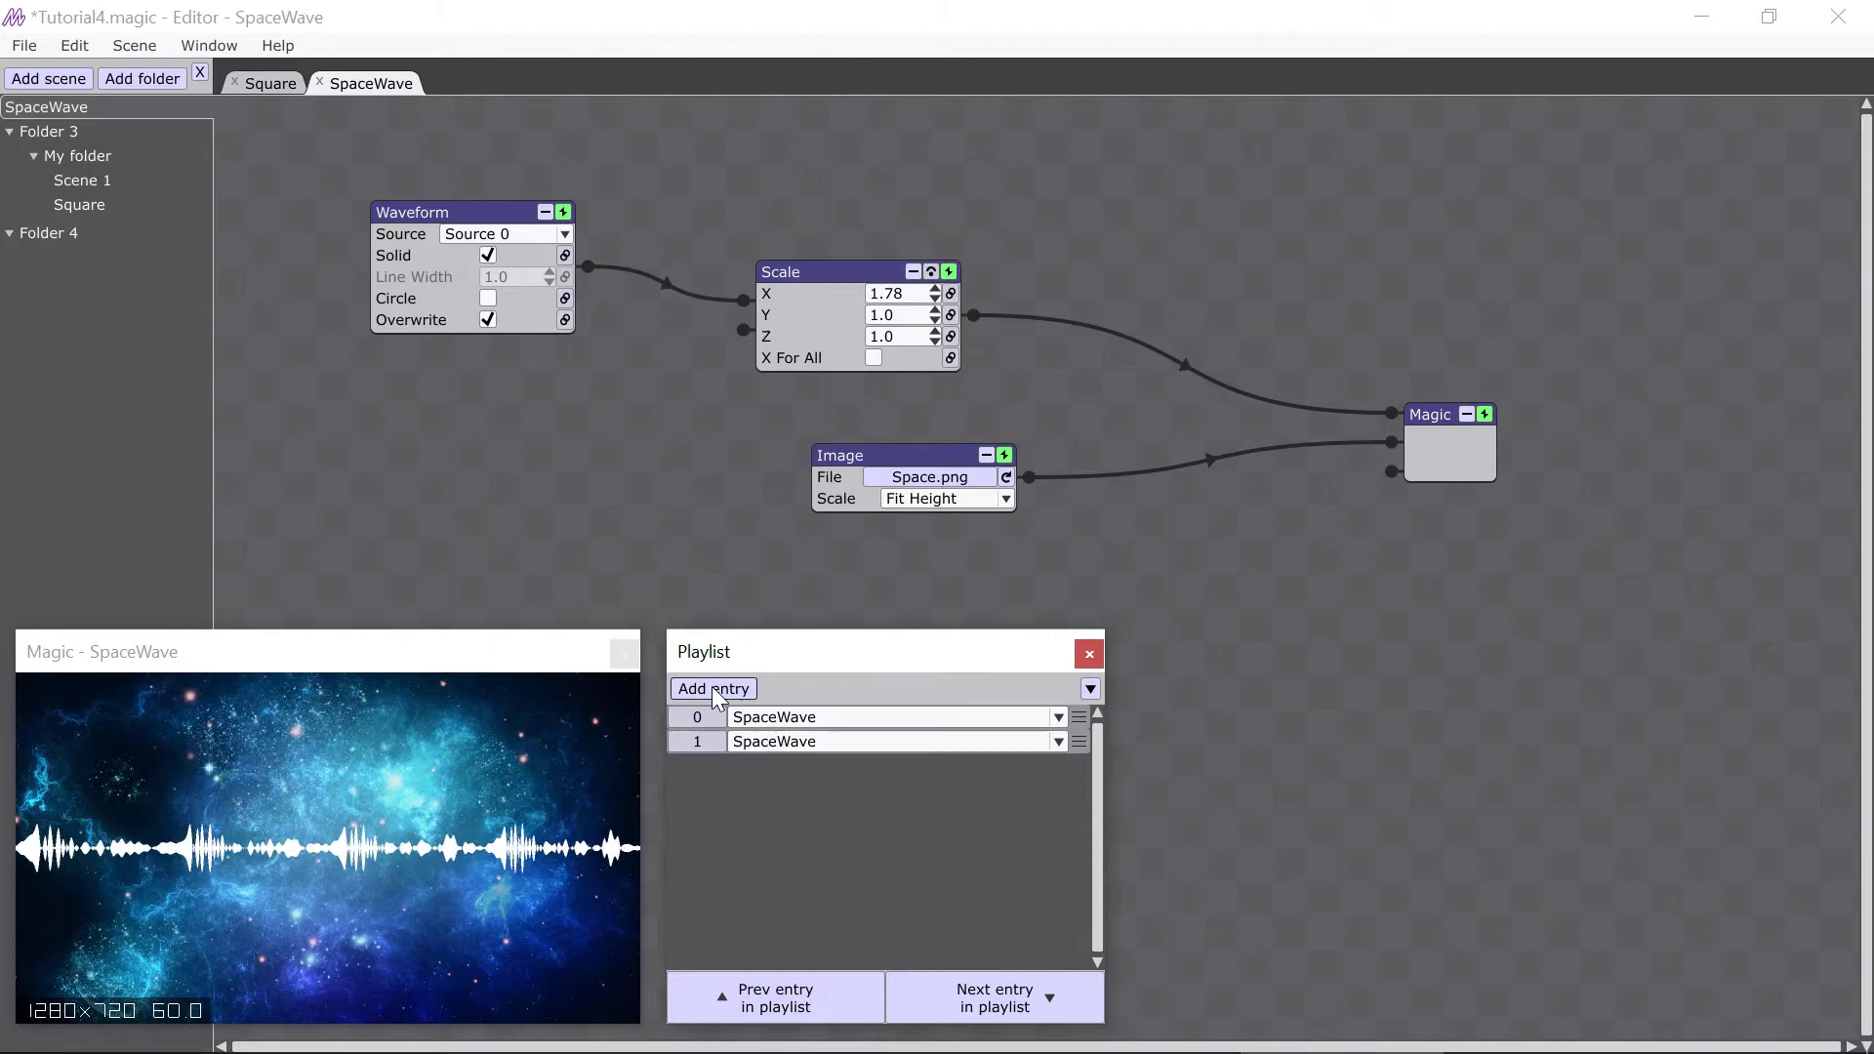
{"action": "left_click", "coordinate": [773, 744]}
{"action": "left_click", "coordinate": [776, 787]}
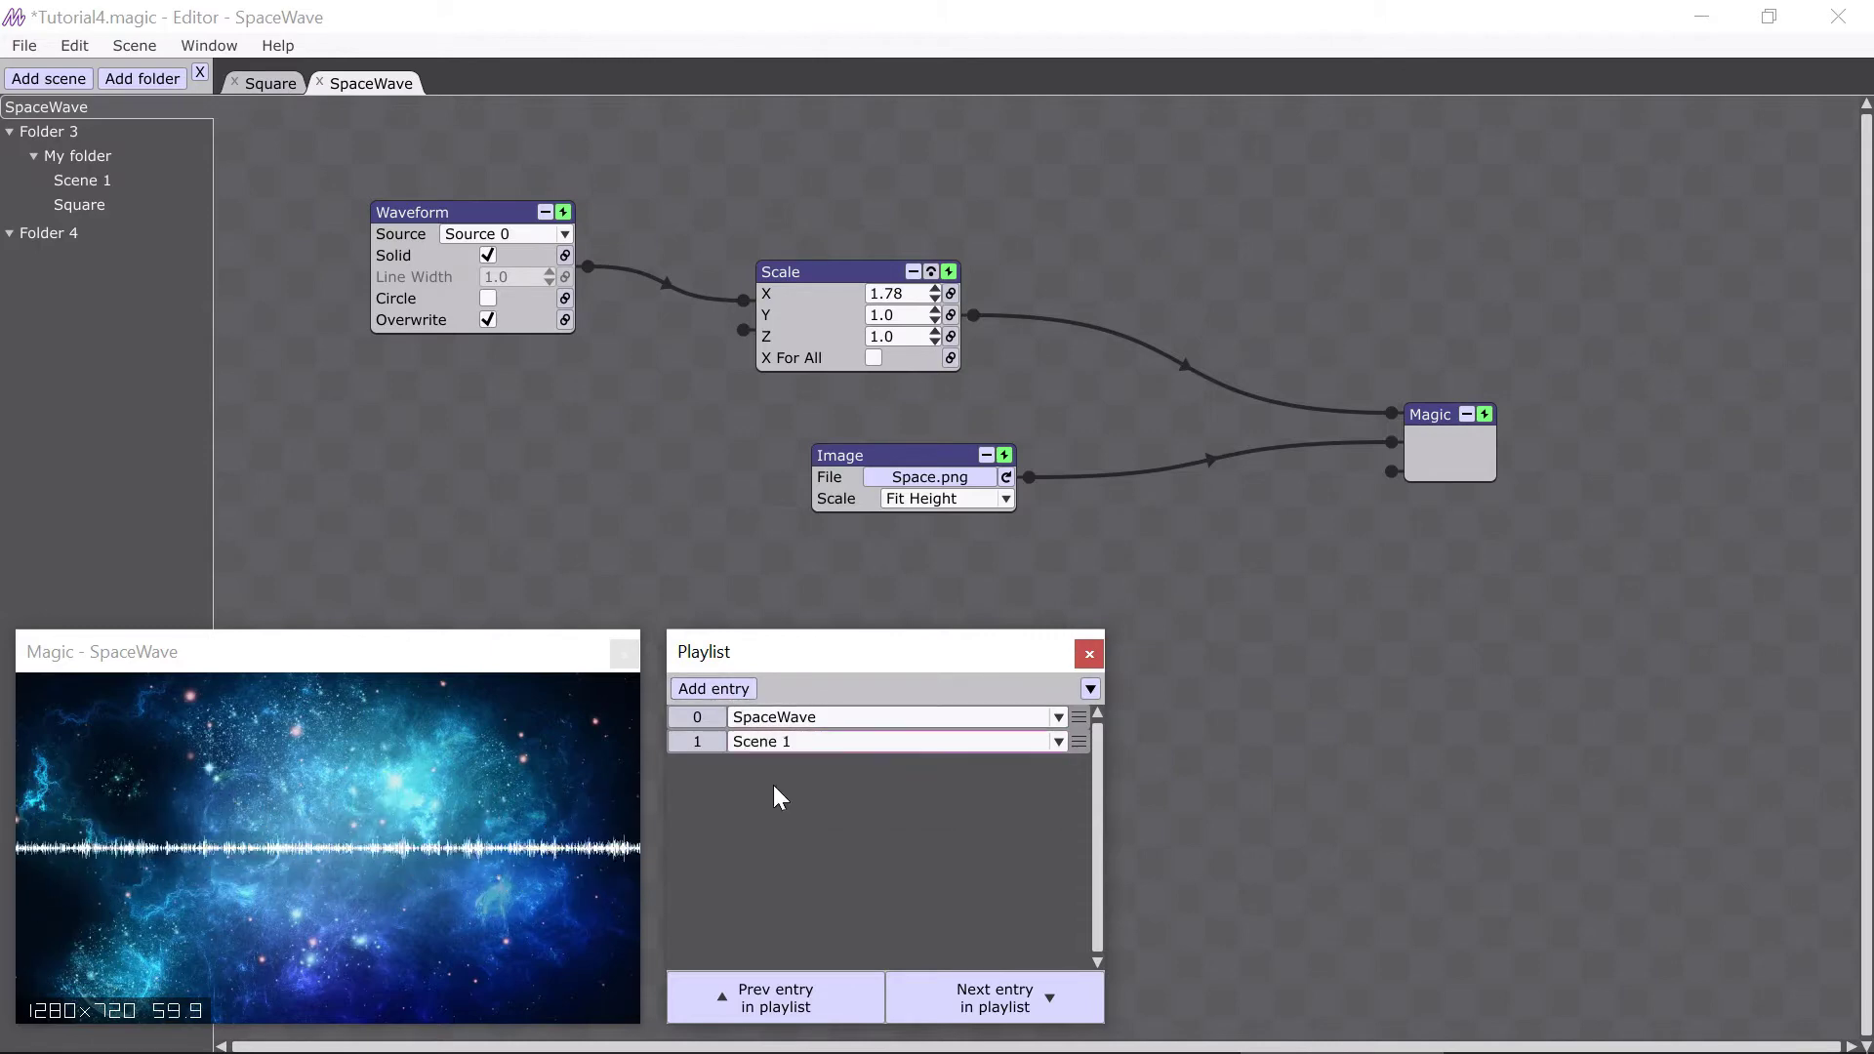
{"action": "left_click", "coordinate": [717, 690]}
{"action": "left_click", "coordinate": [767, 766]}
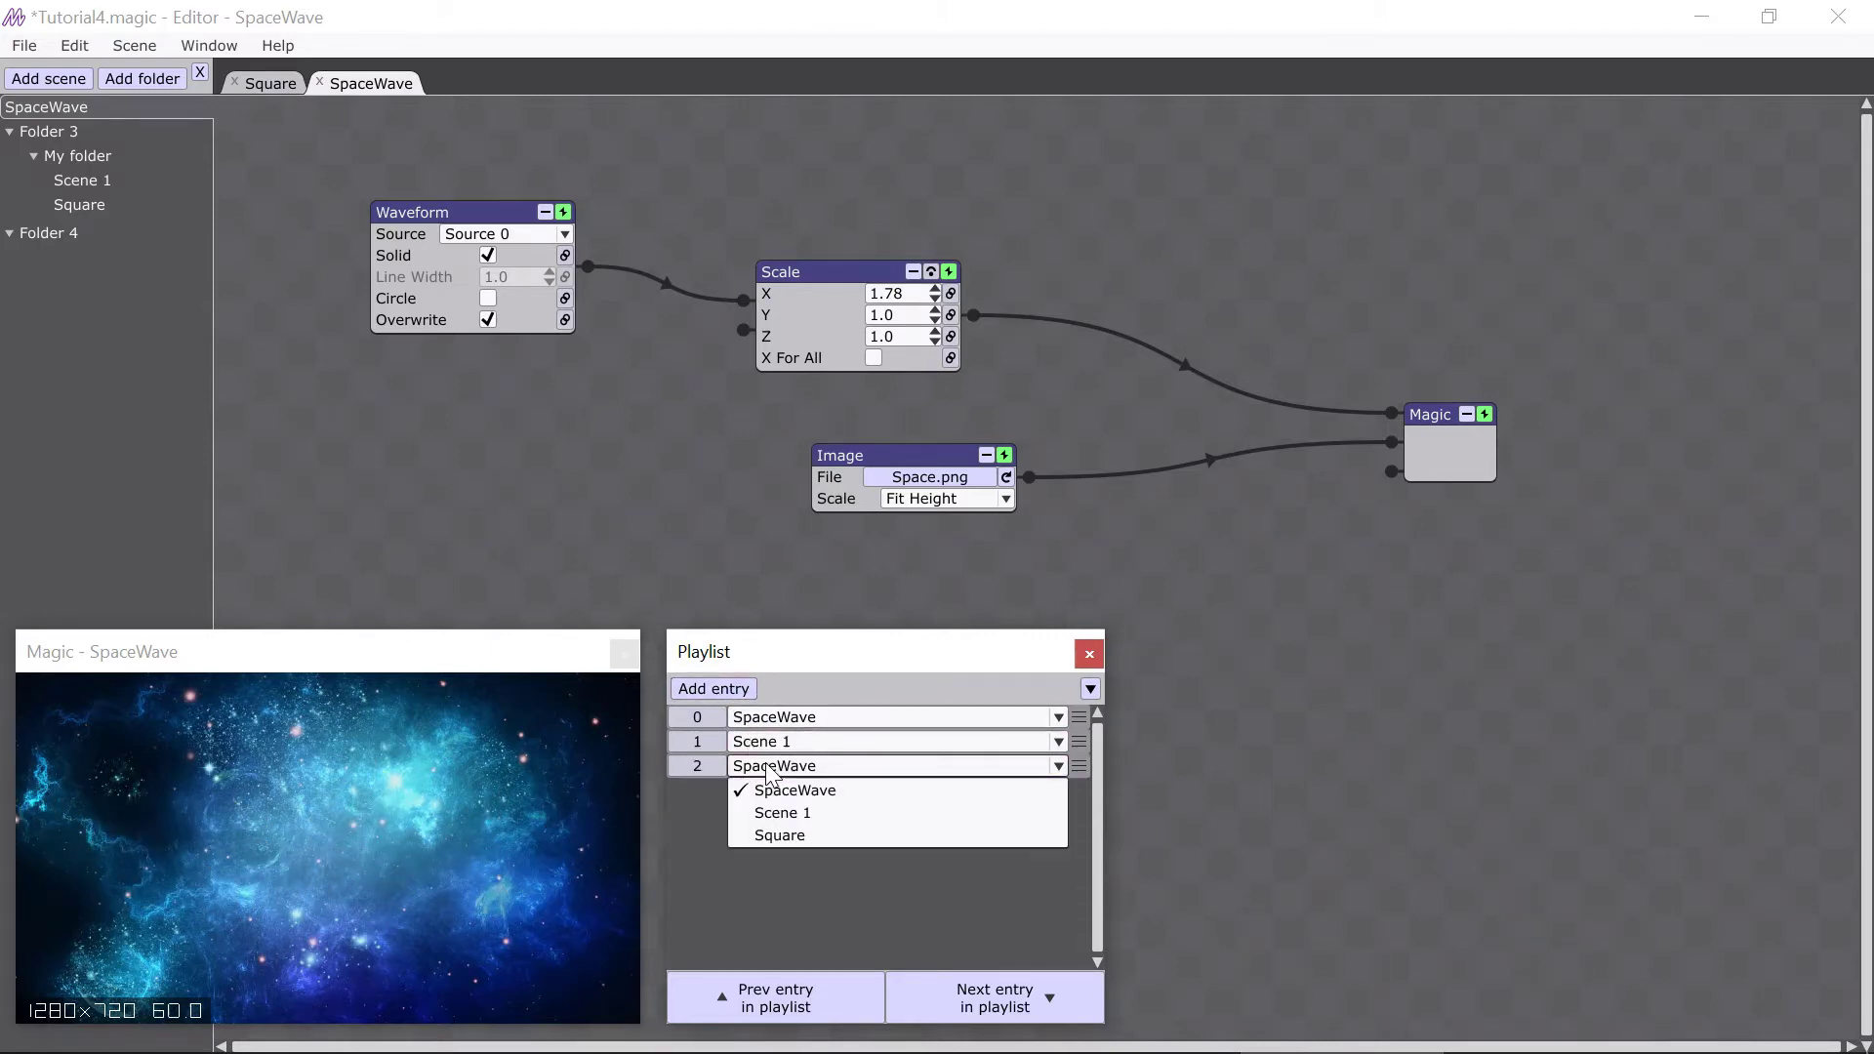
{"action": "left_click", "coordinate": [768, 832]}
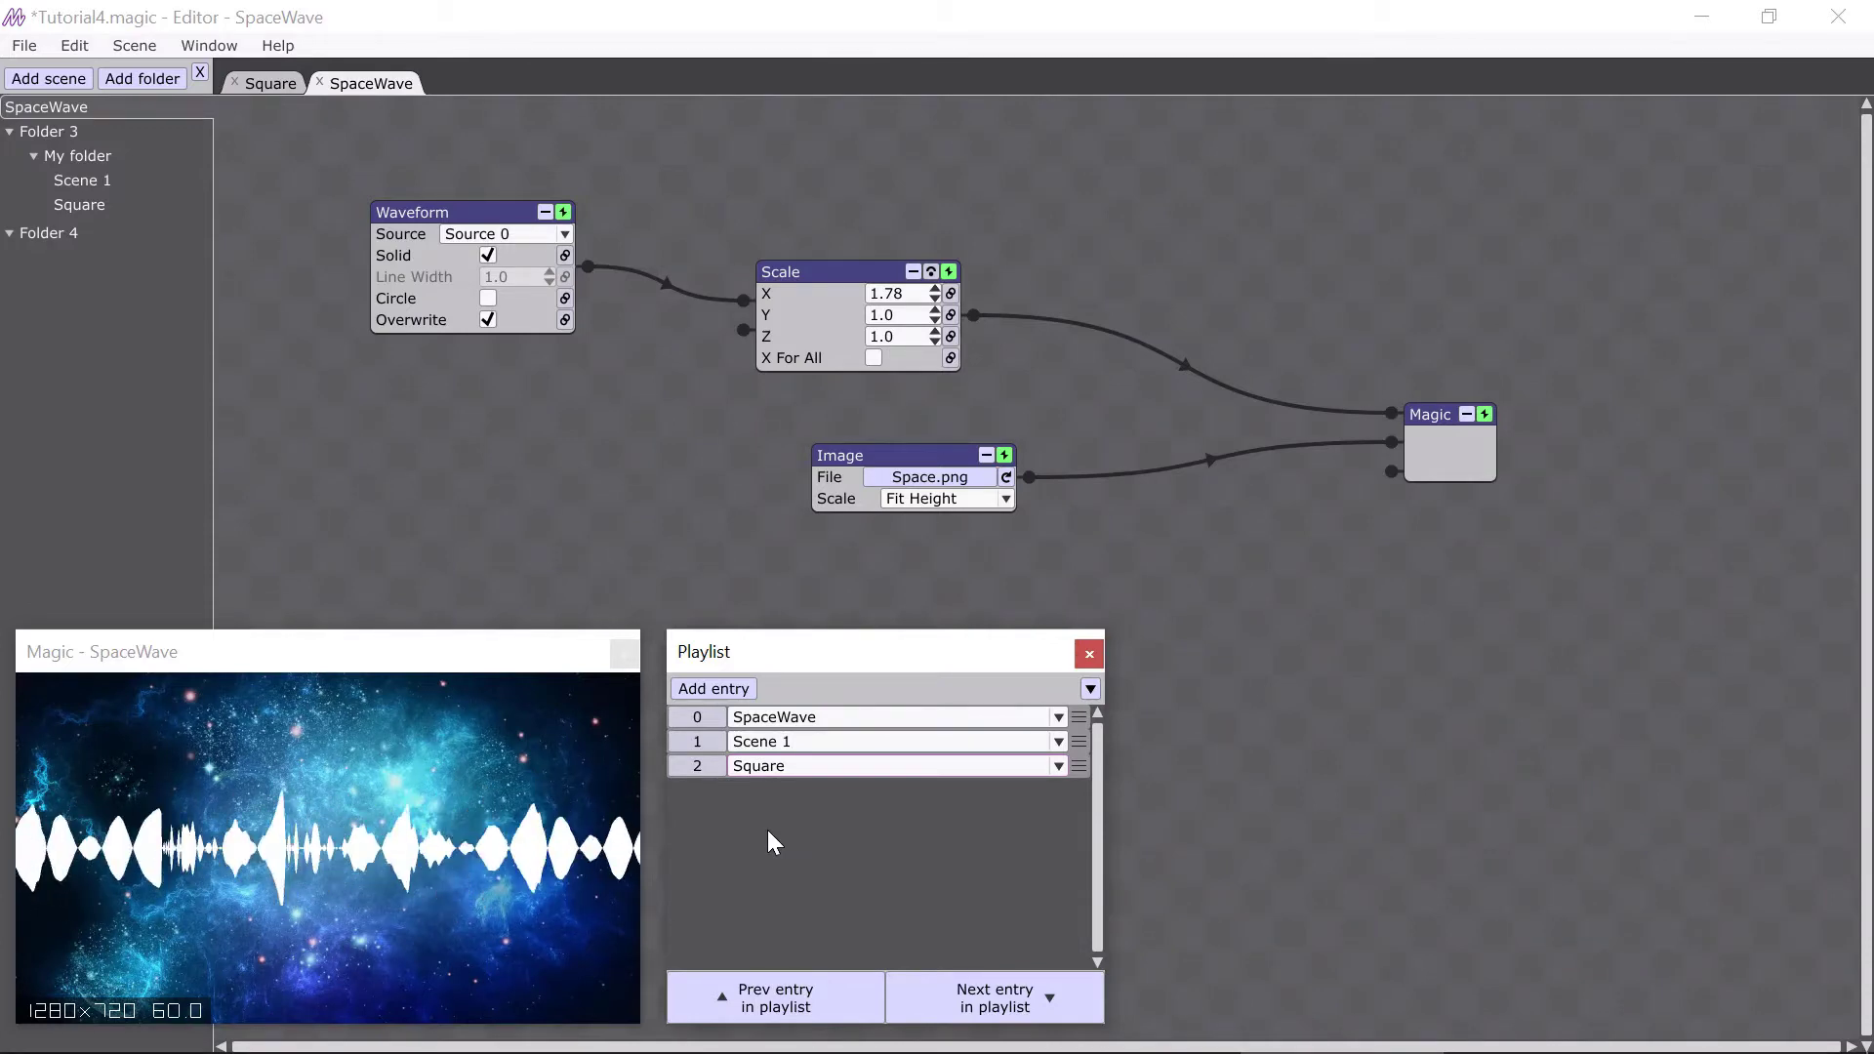
- Step through the playlist entries with Next and Prev, ending on Scene 1
{"action": "left_click", "coordinate": [714, 770]}
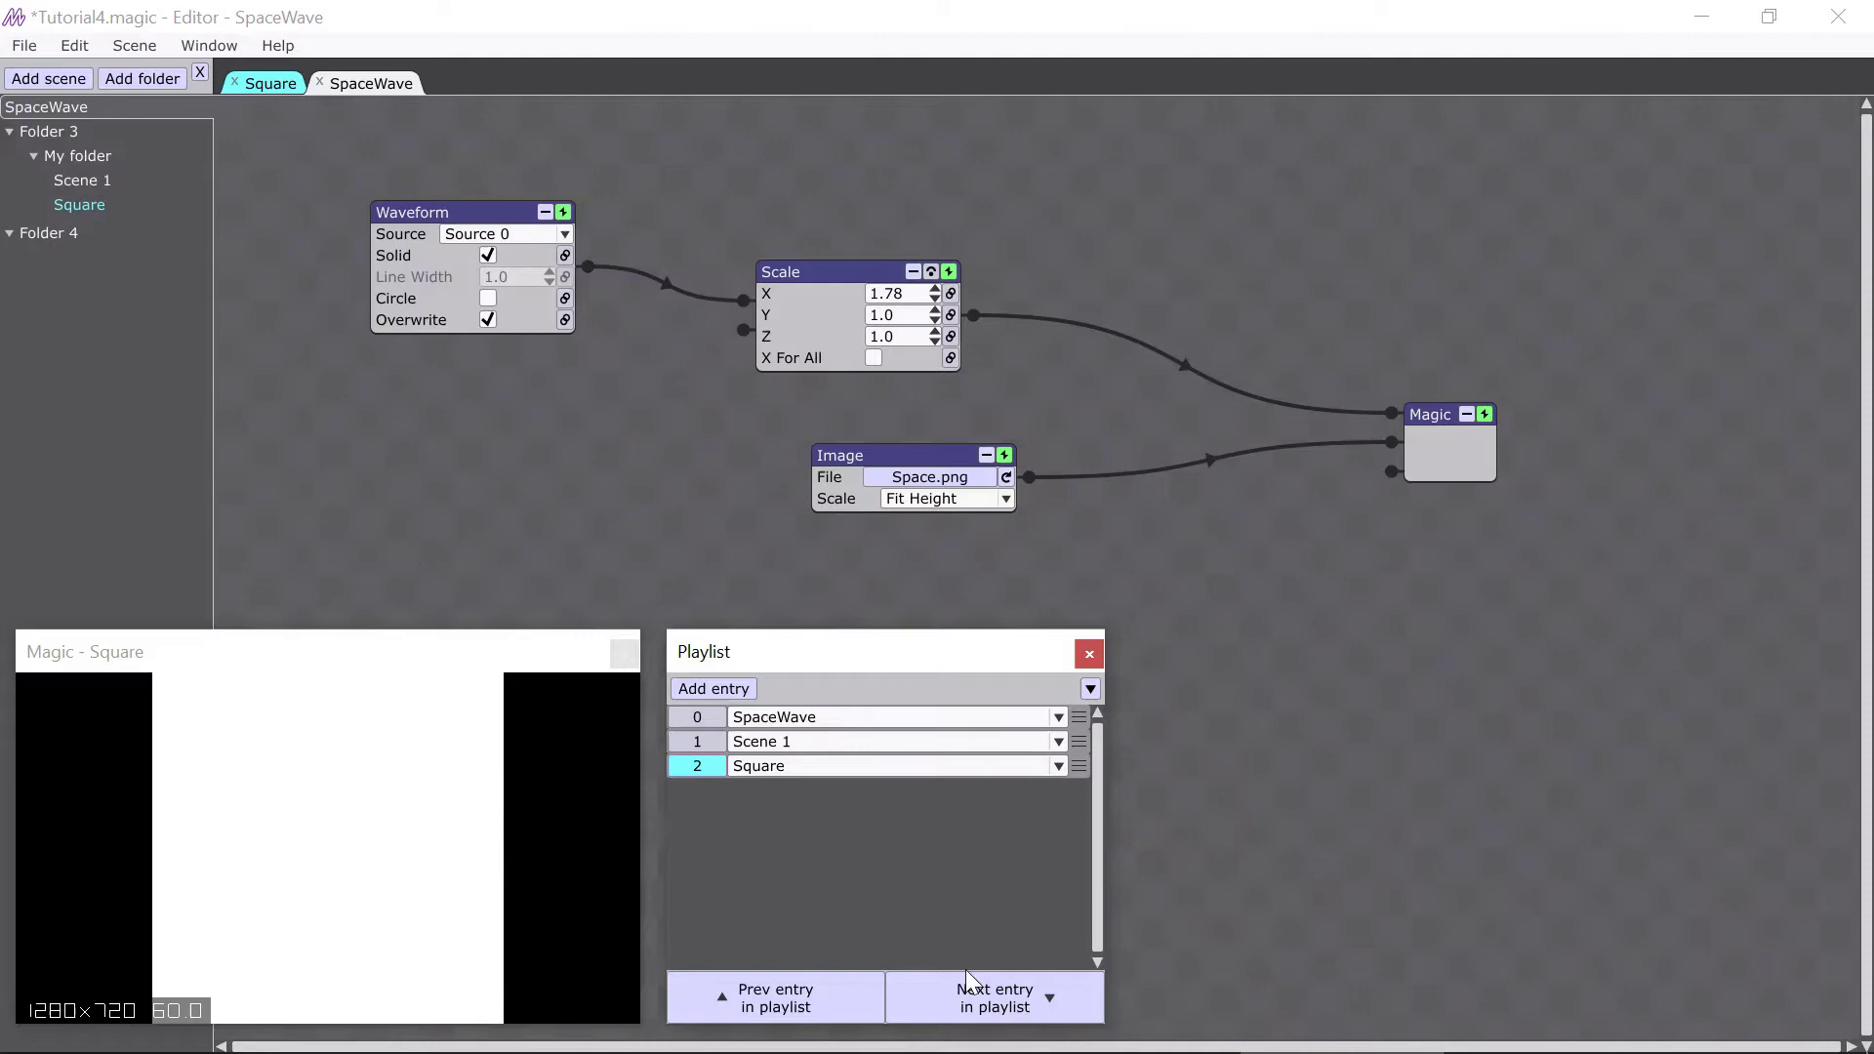
{"action": "left_click", "coordinate": [981, 993]}
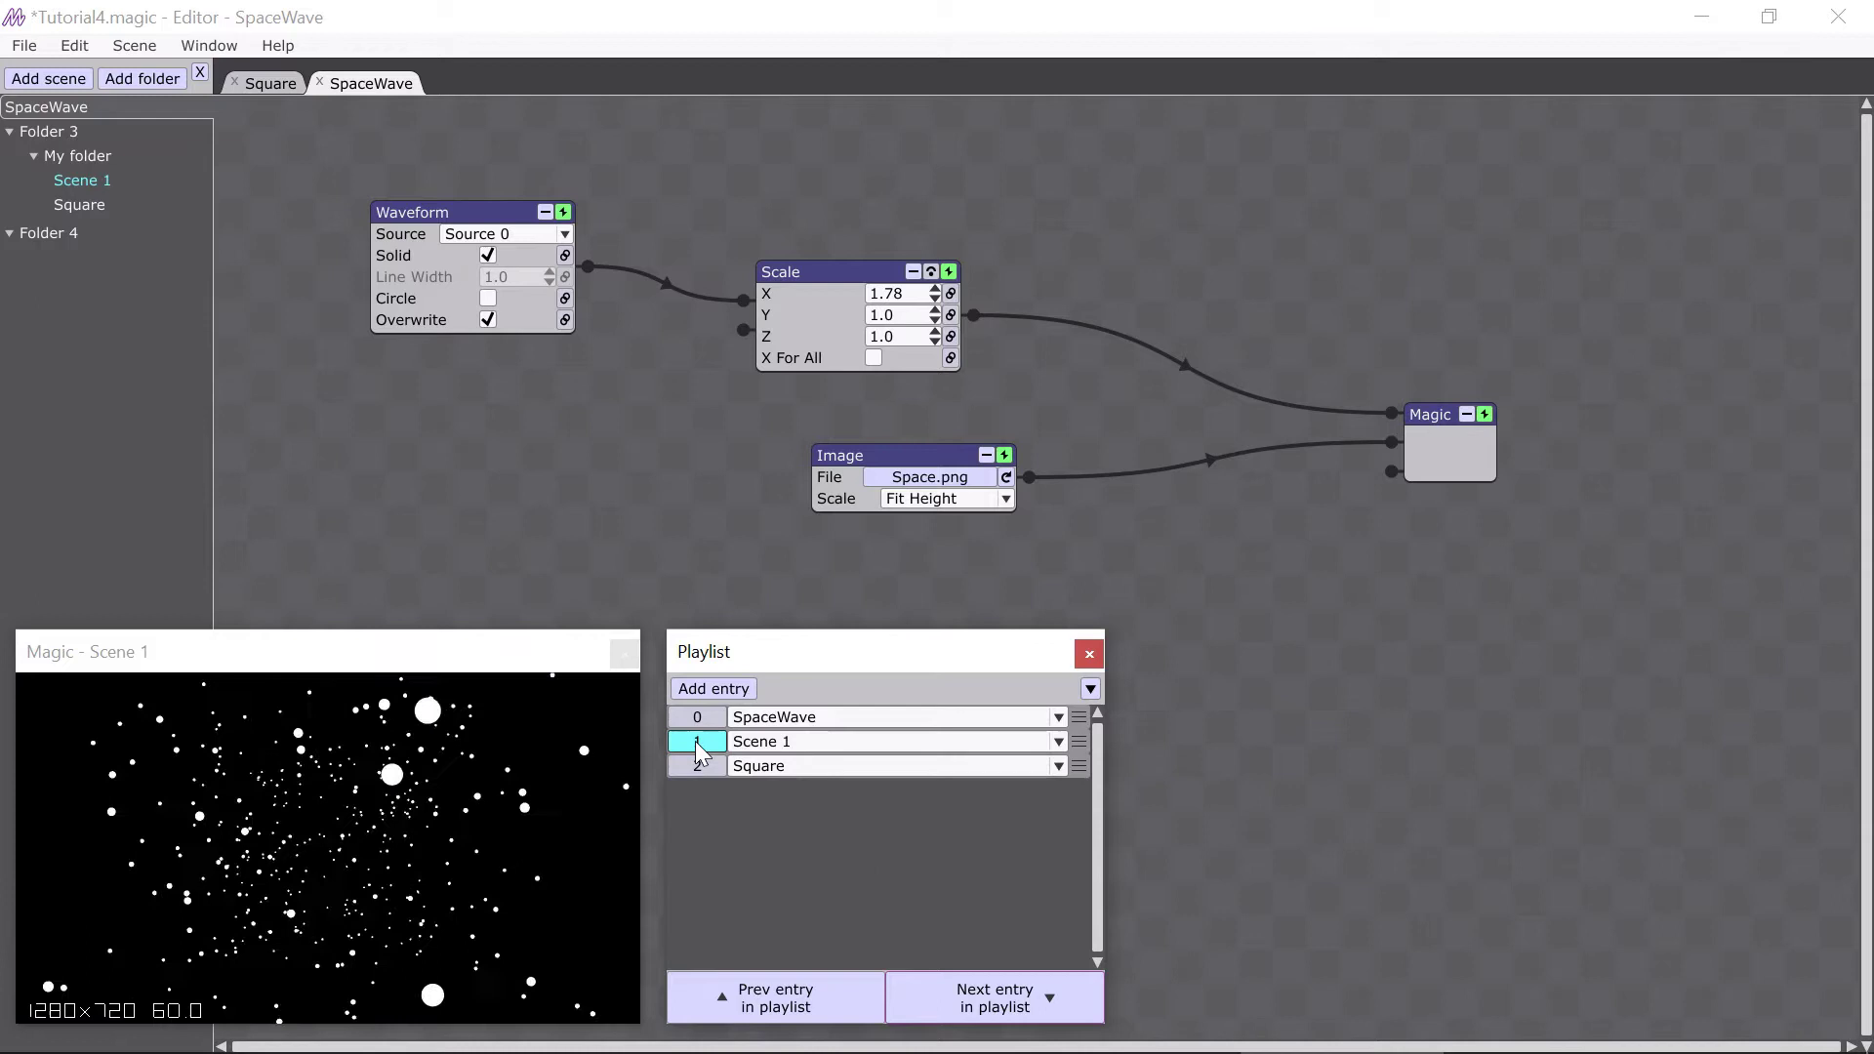
{"action": "mouse_move", "coordinate": [101, 178]}
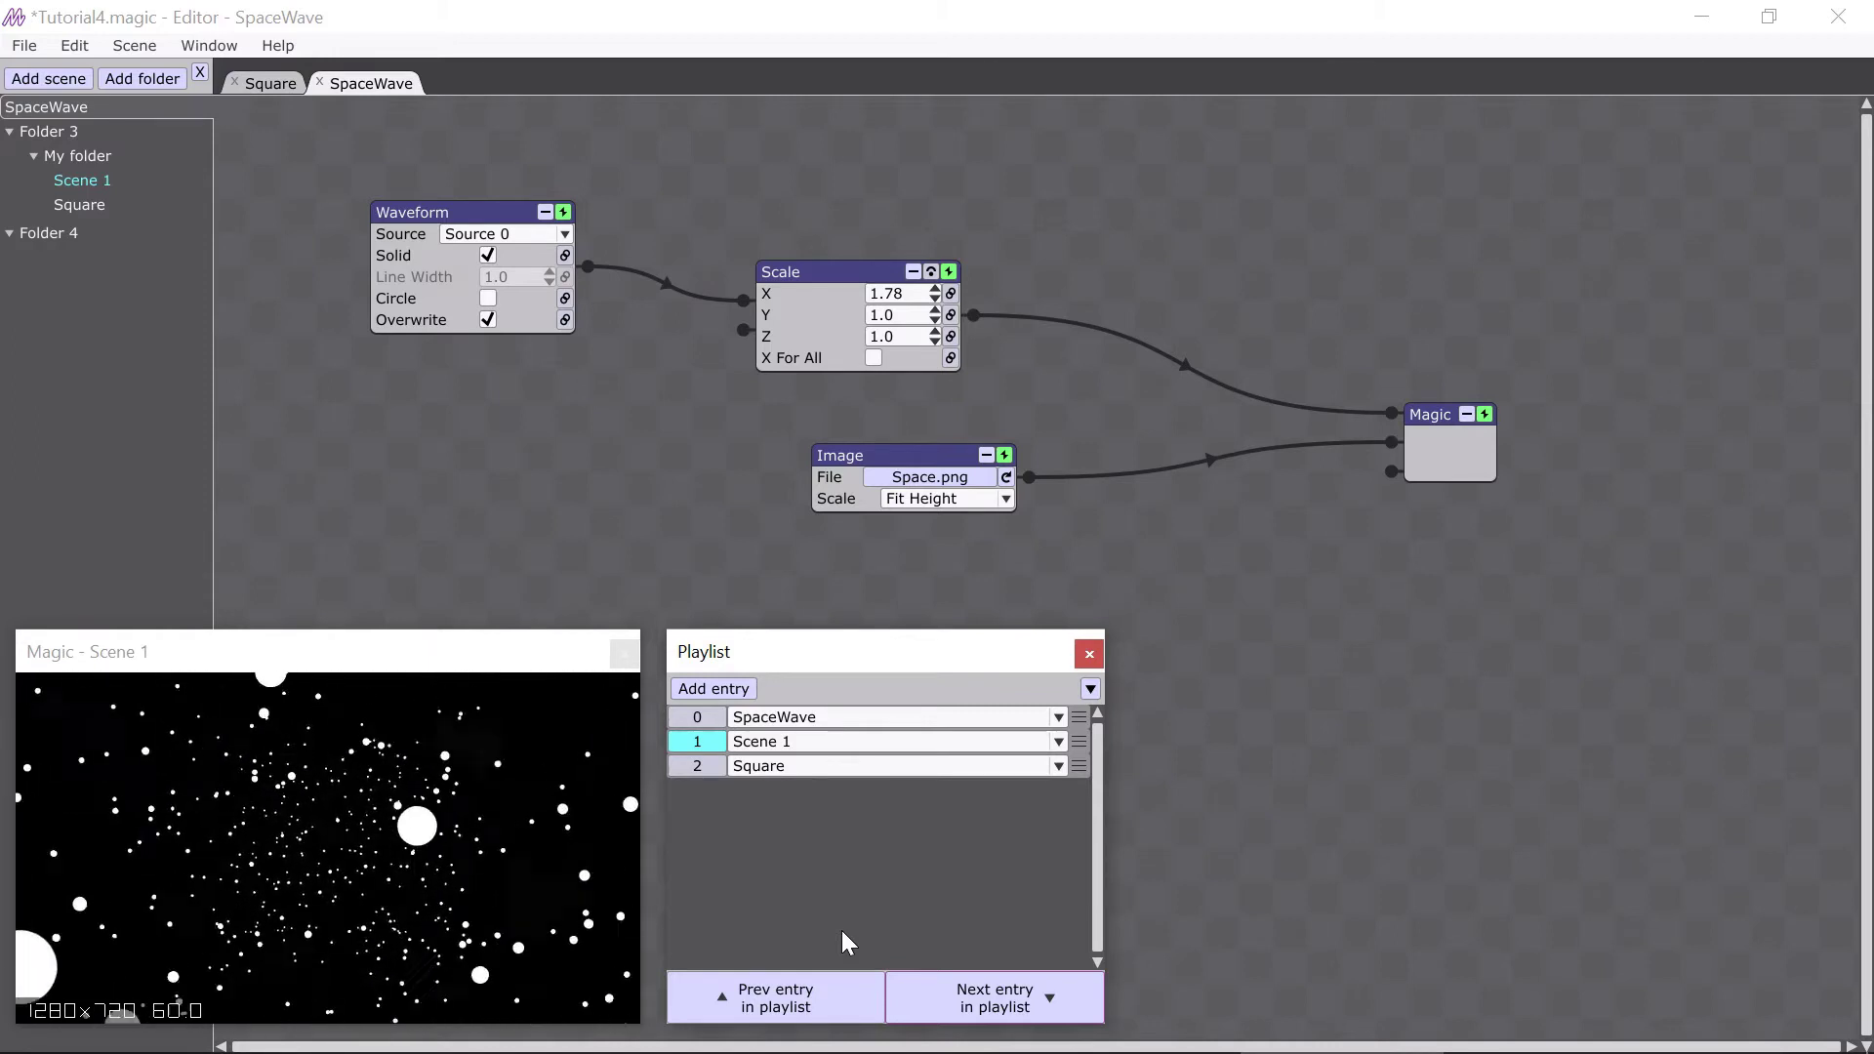
{"action": "left_click", "coordinate": [820, 997]}
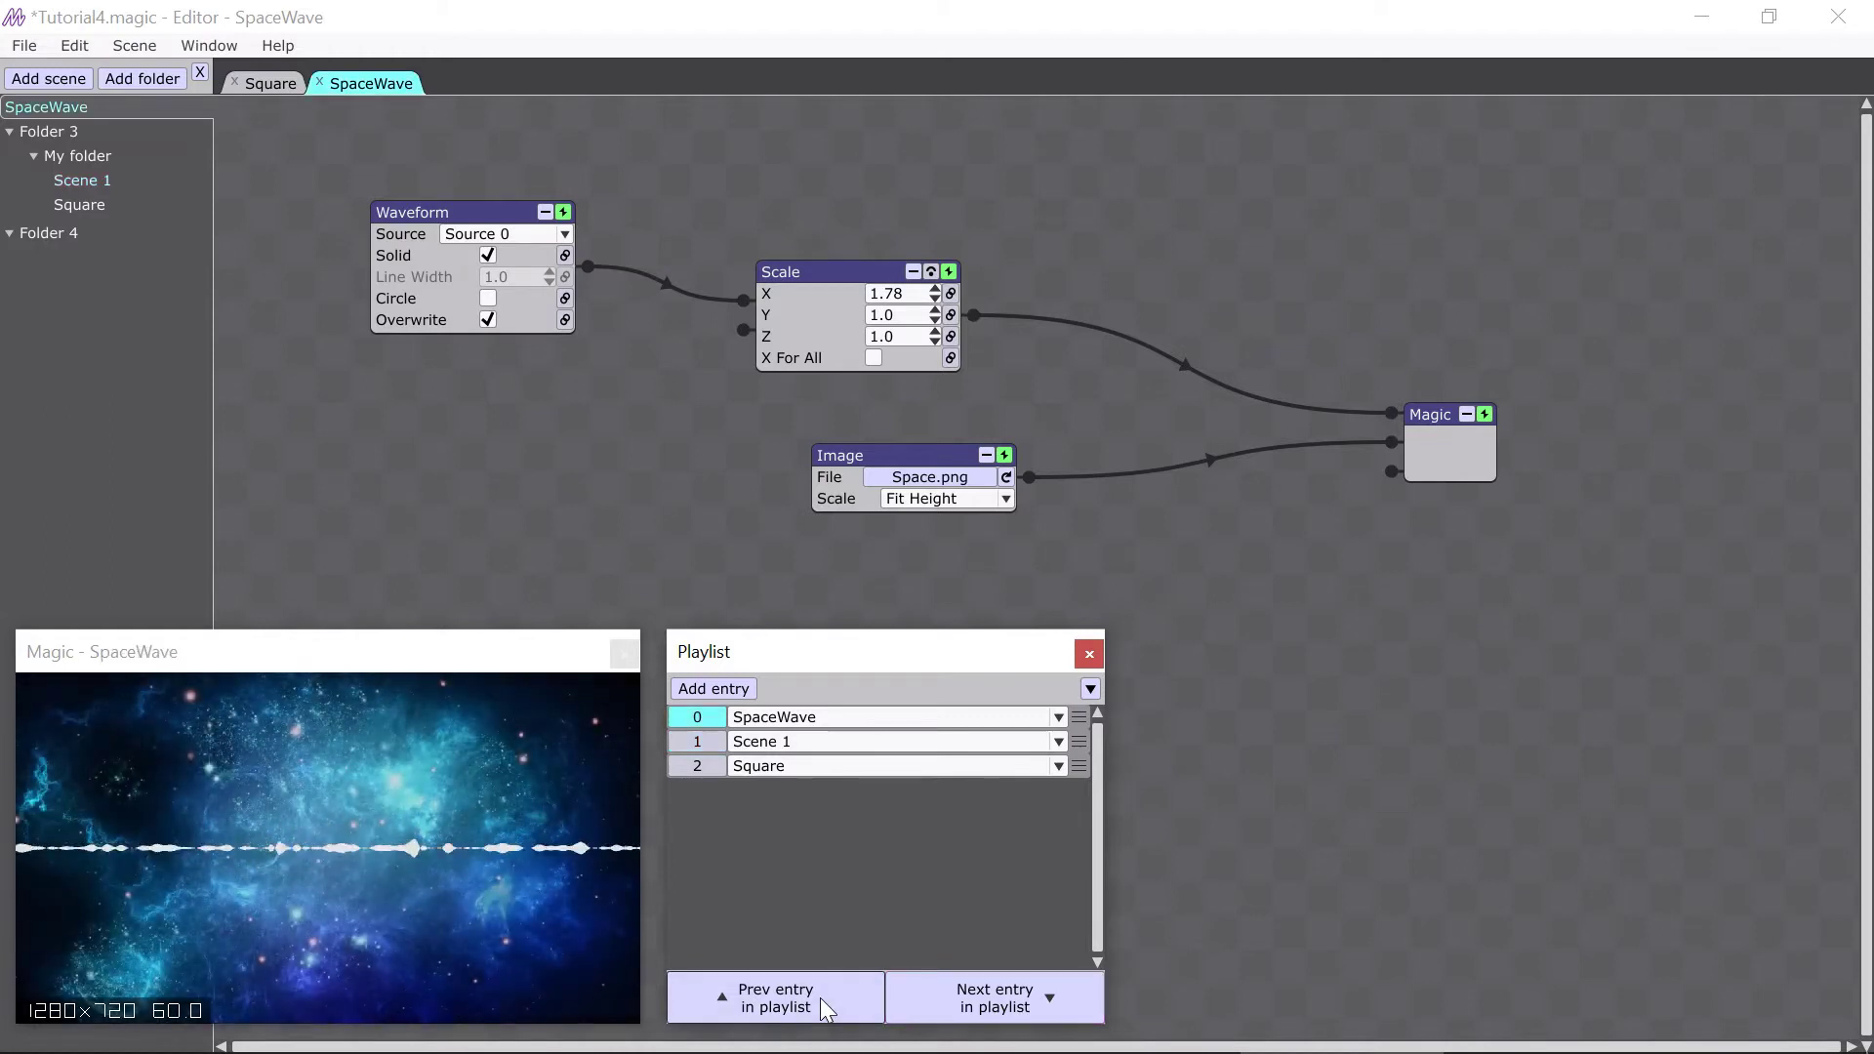
{"action": "left_click", "coordinate": [820, 998]}
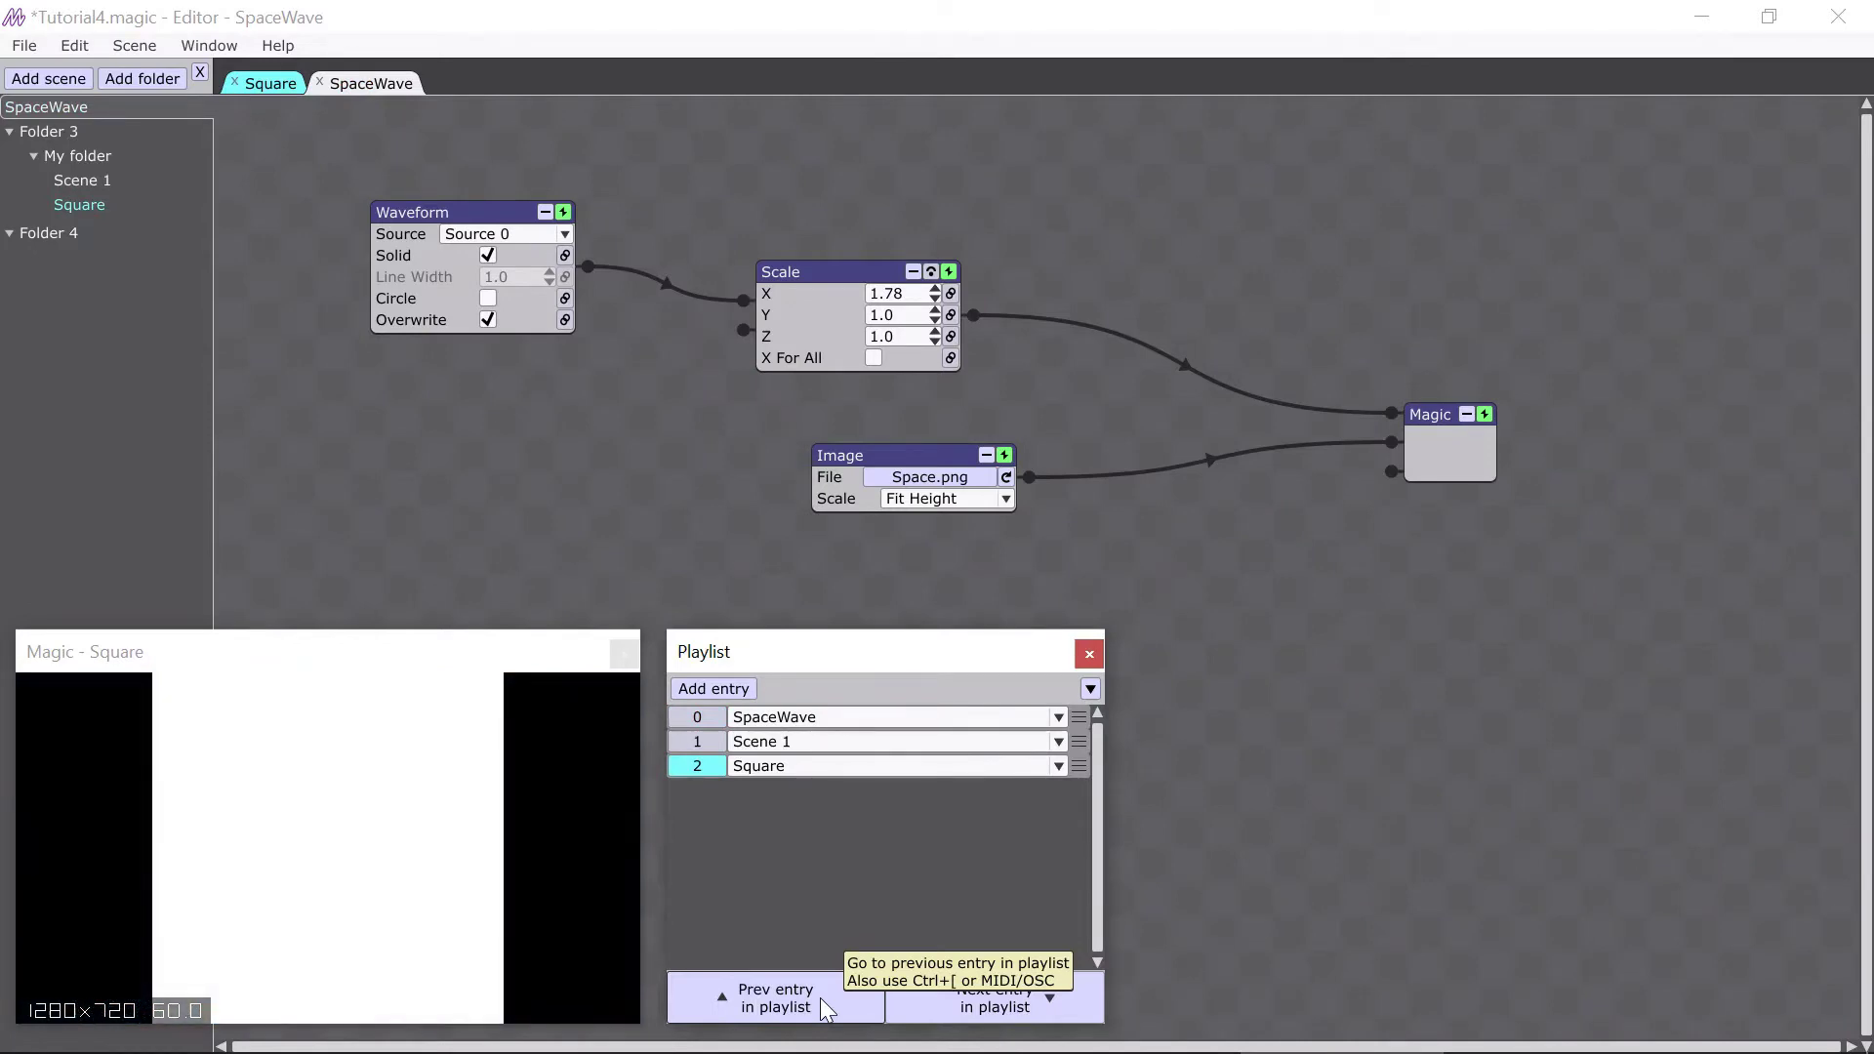
{"action": "left_click", "coordinate": [820, 997]}
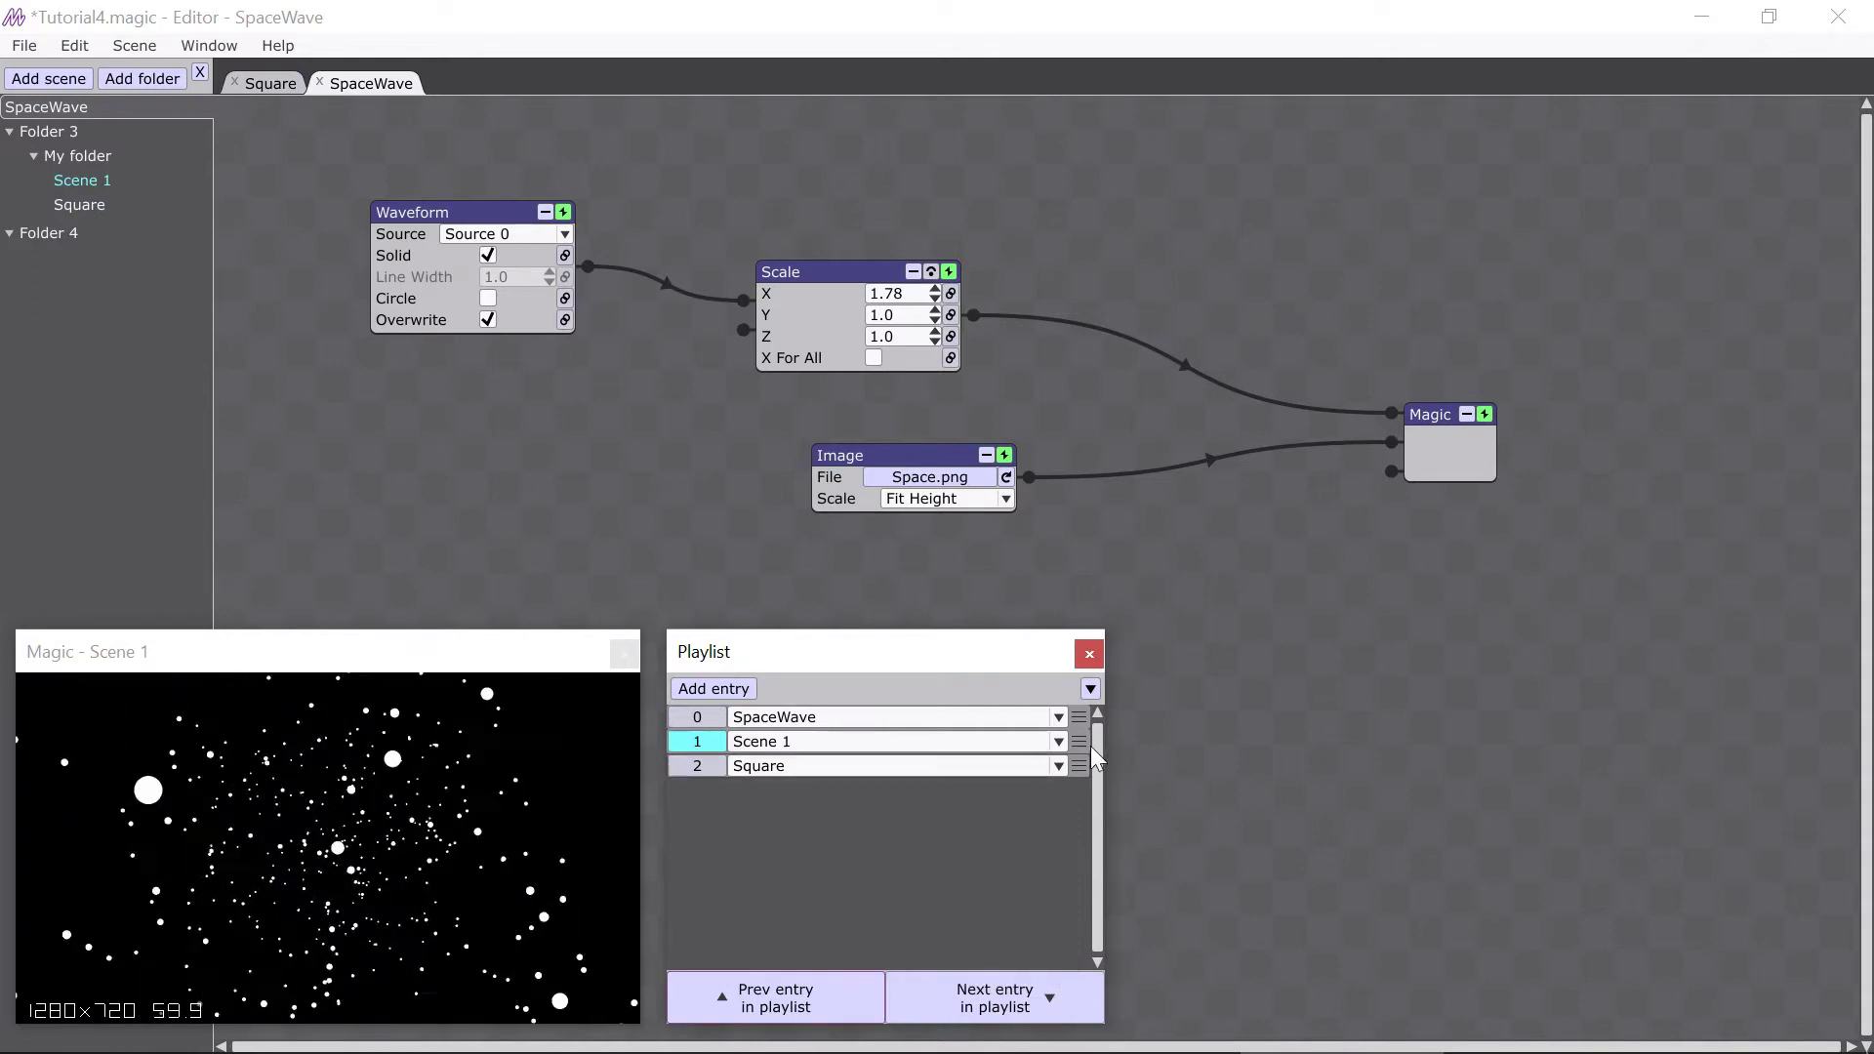
- Give all three entries 4.0-second transitions, then preview switching to SpaceWave and Square
{"action": "left_click", "coordinate": [1091, 689]}
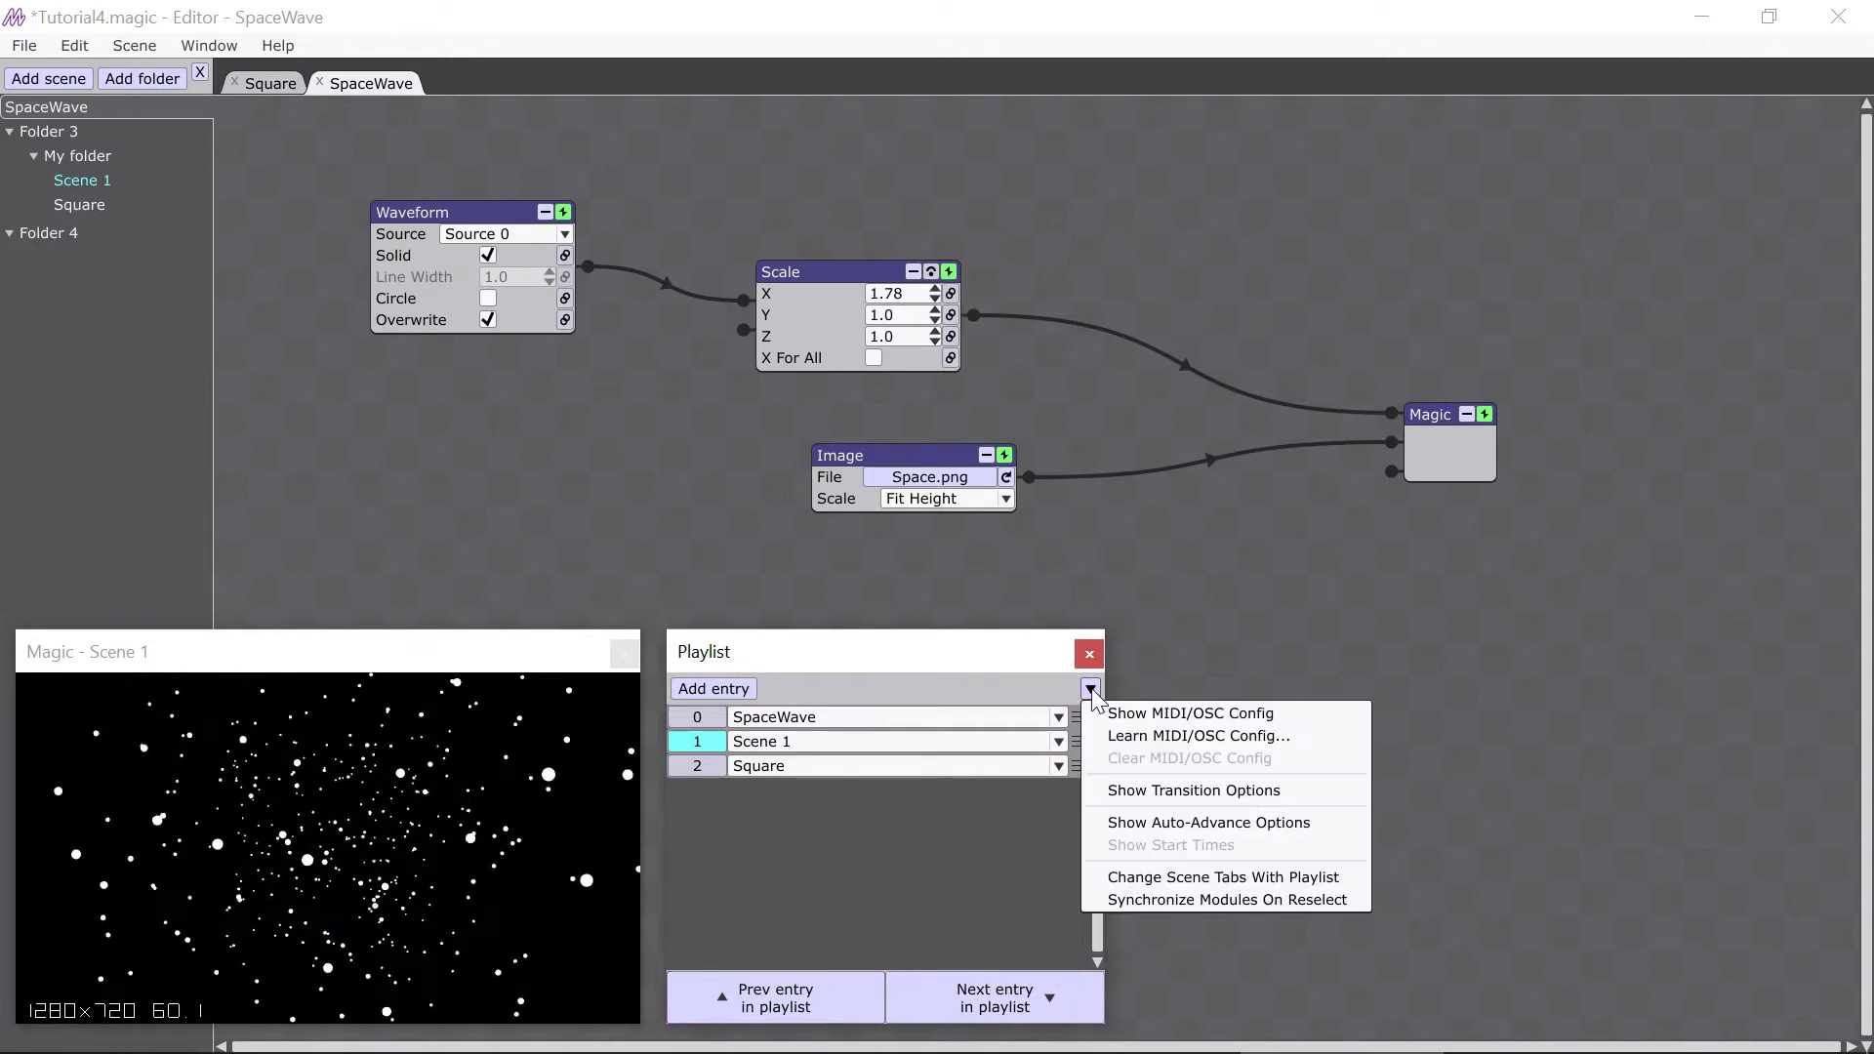
{"action": "left_click", "coordinate": [1193, 791]}
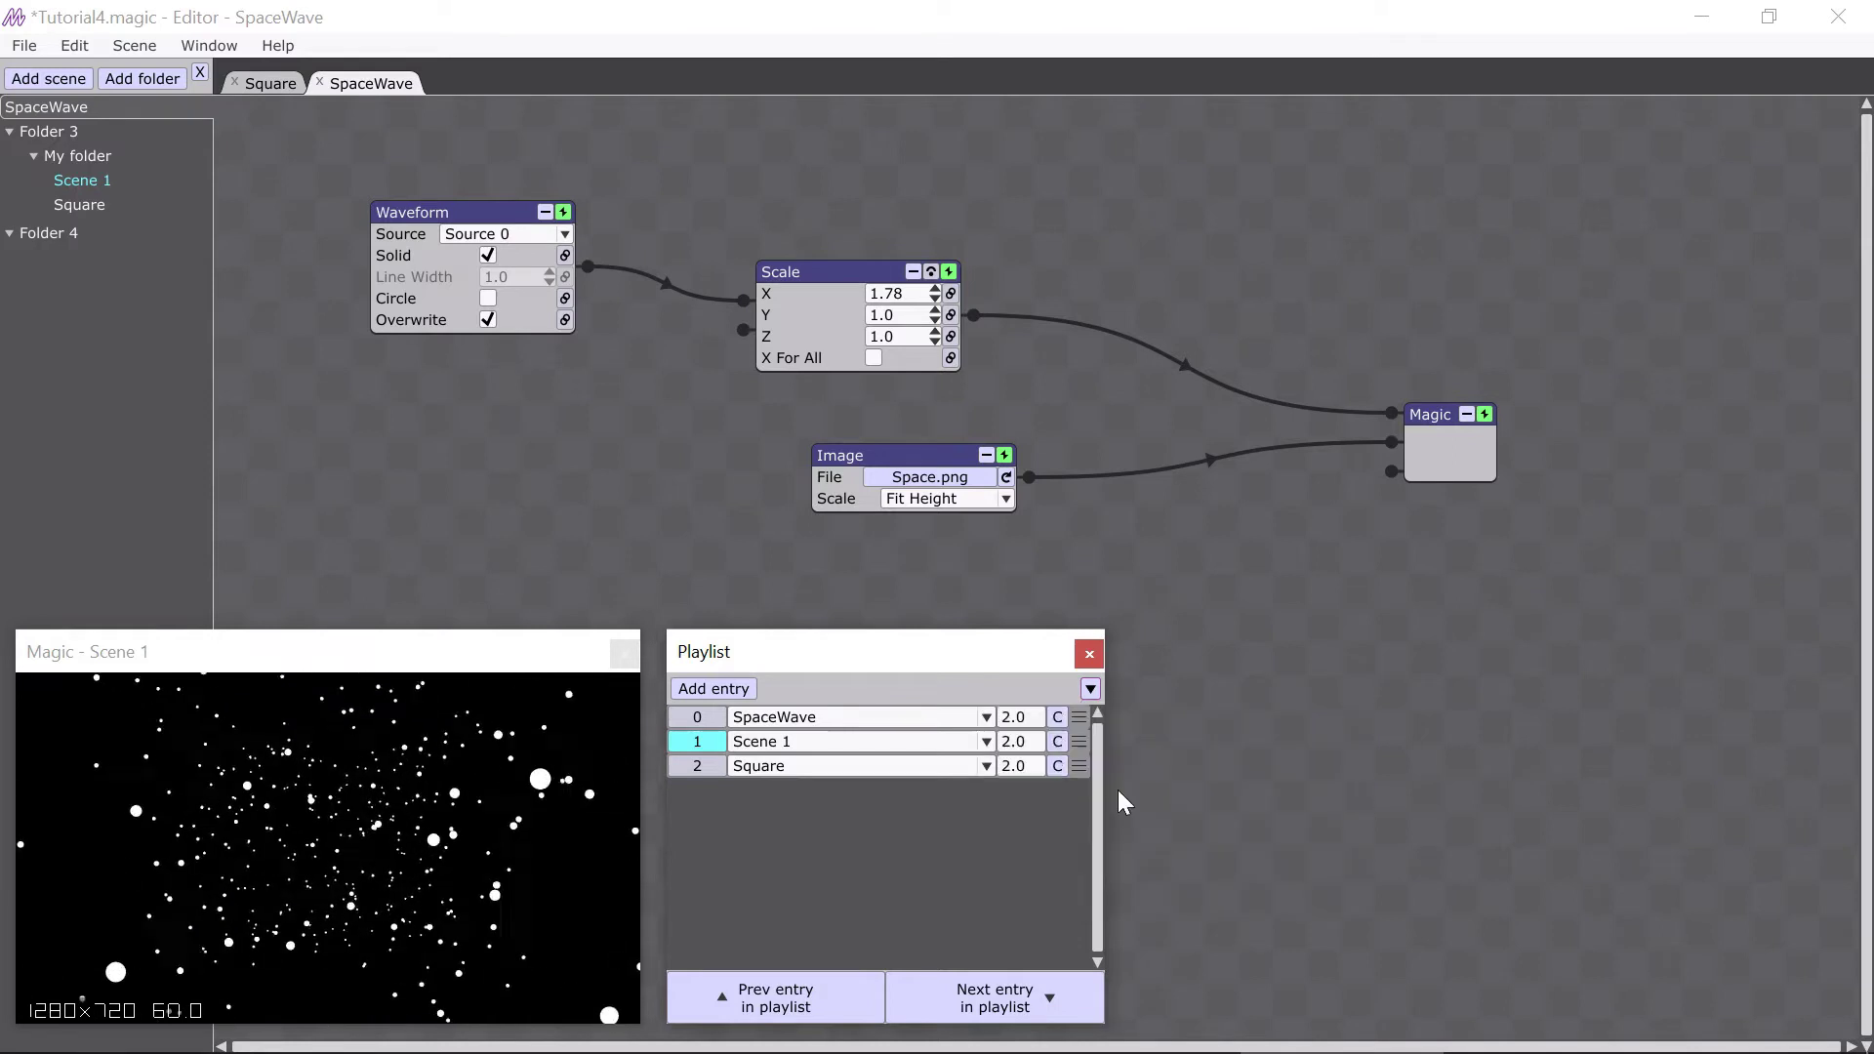
{"action": "left_click", "coordinate": [1015, 718]}
{"action": "type", "text": "4"}
{"action": "key", "text": "Tab"}
{"action": "type", "text": "4"}
{"action": "key", "text": "Tab"}
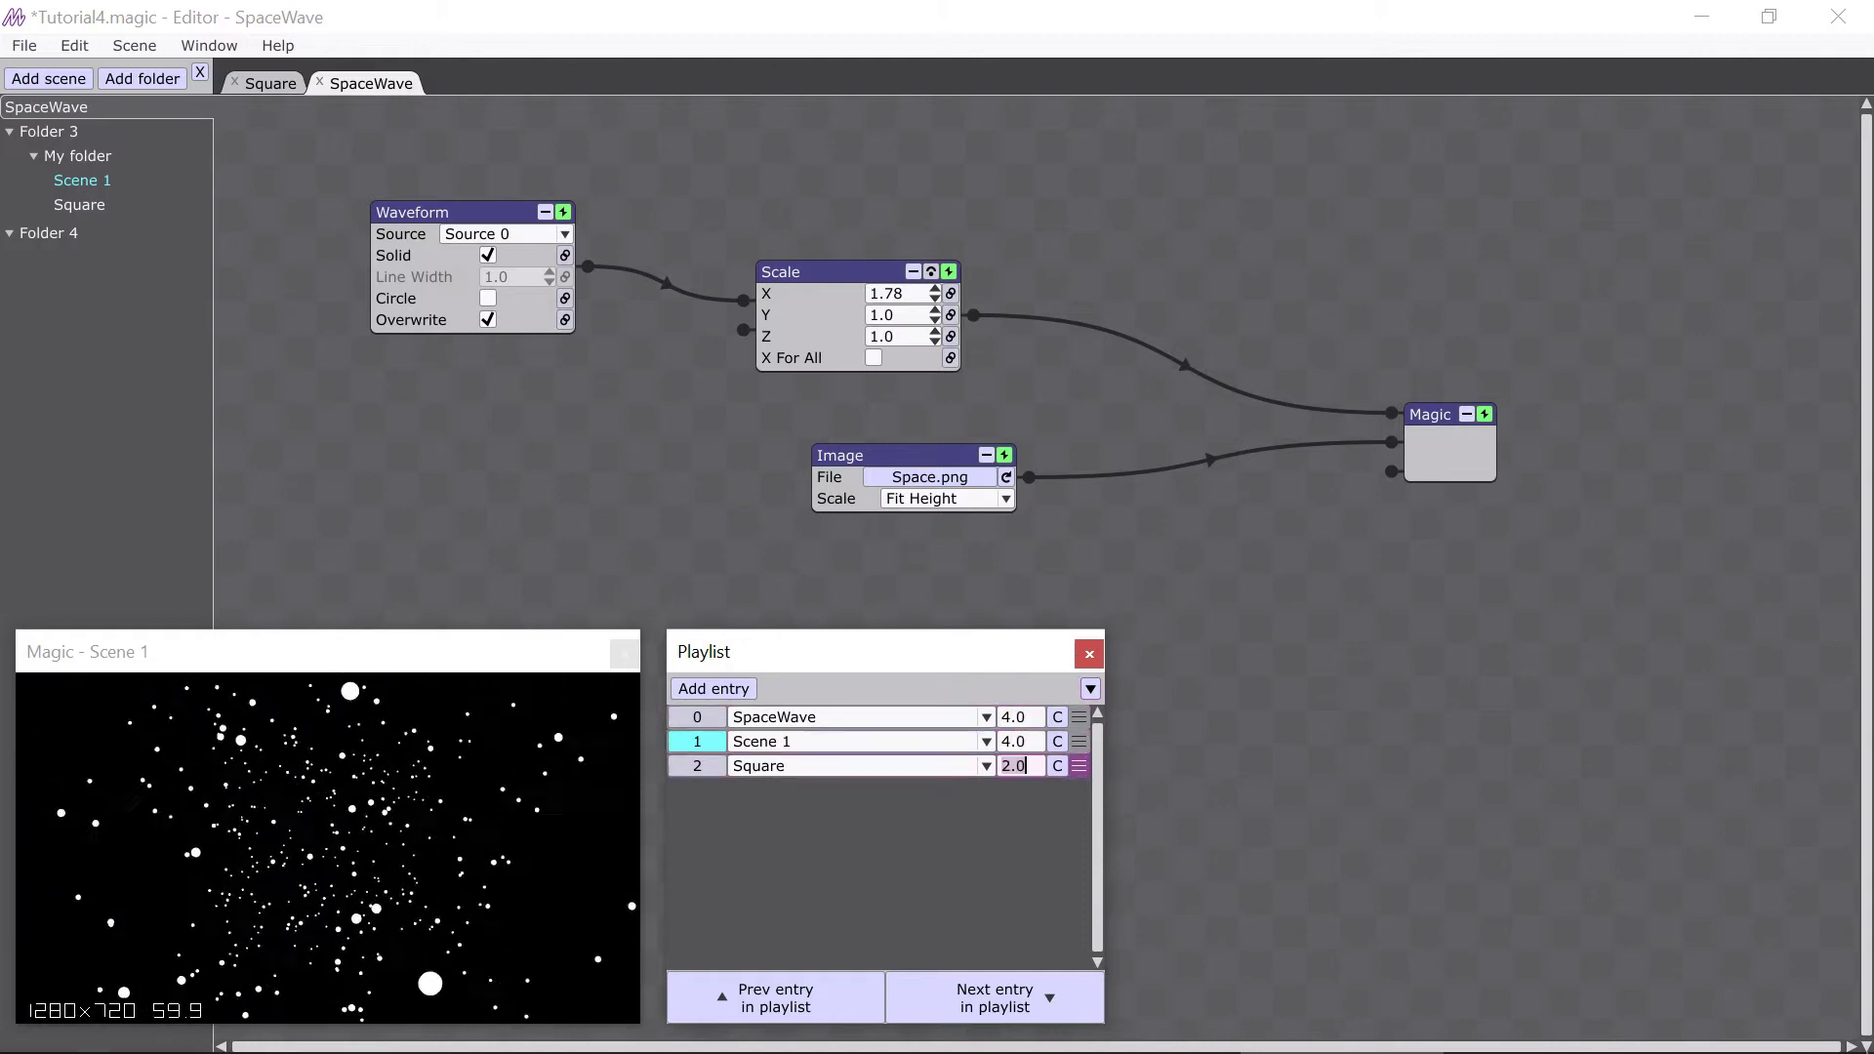
{"action": "type", "text": "4"}
{"action": "key", "text": "Tab"}
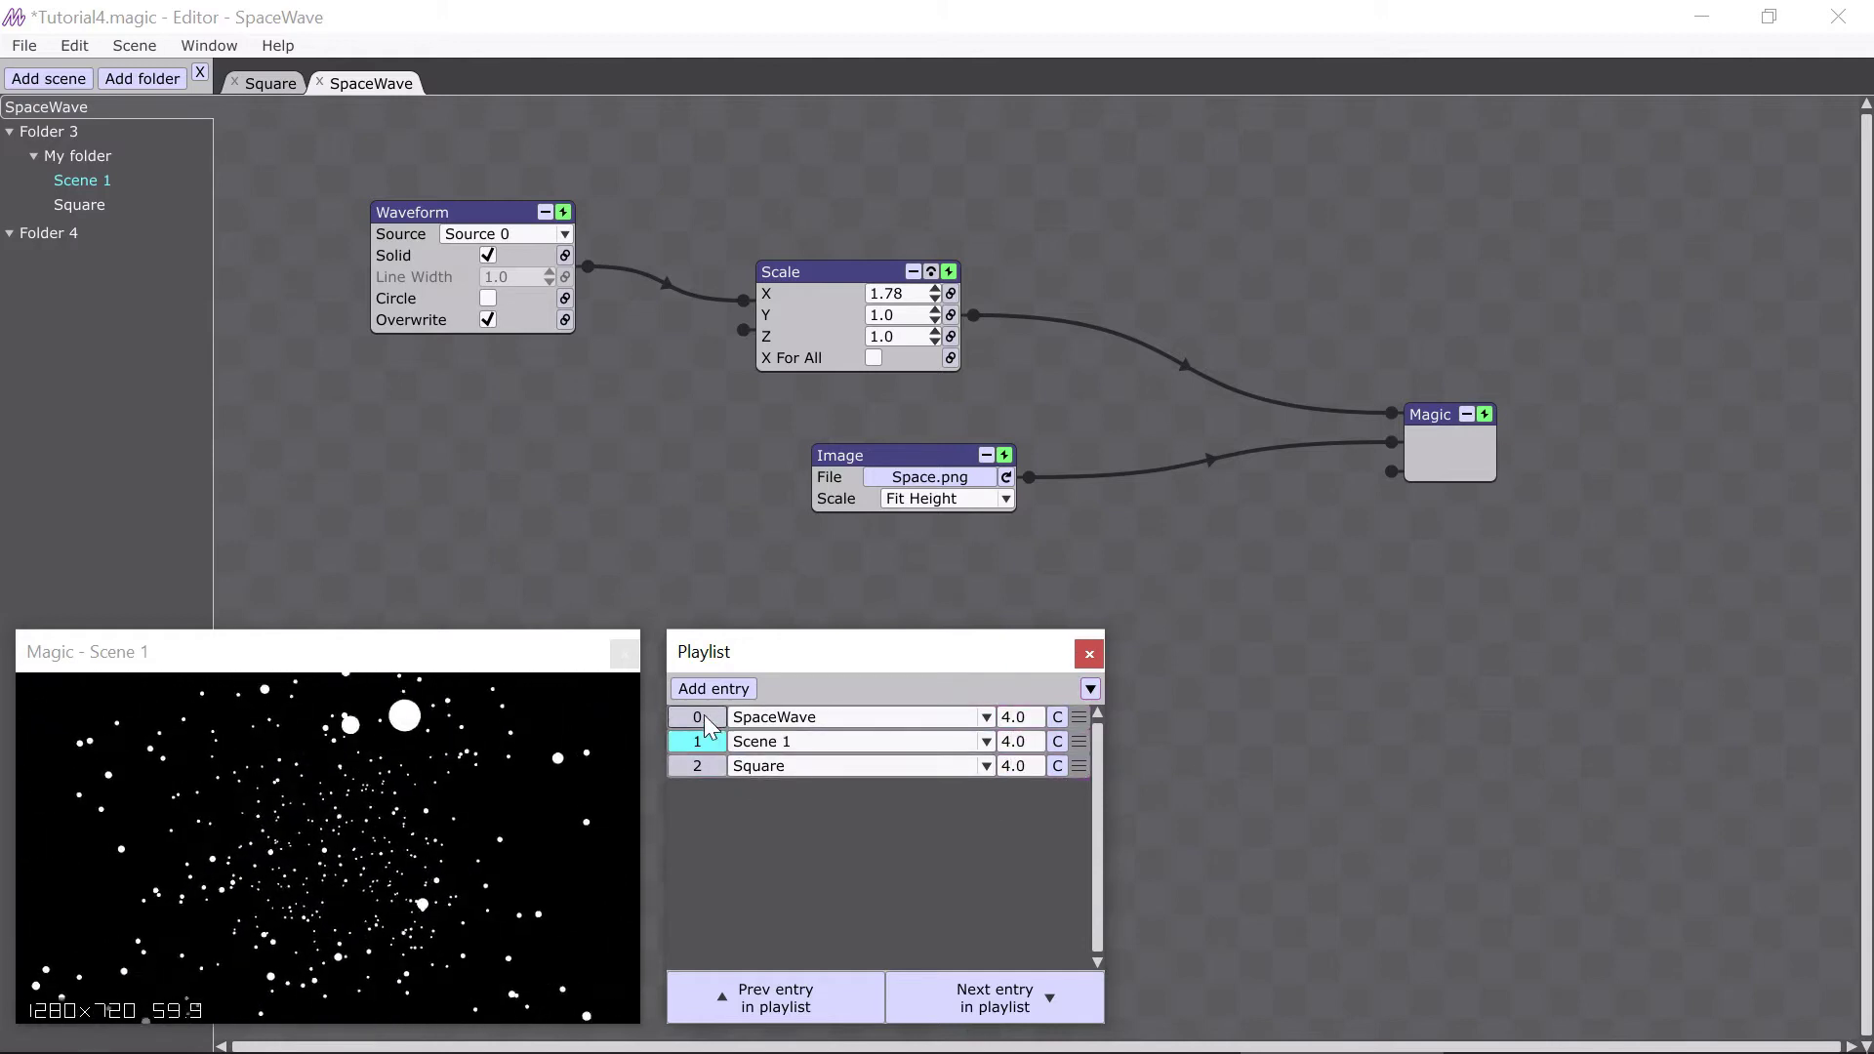
{"action": "left_click", "coordinate": [705, 717]}
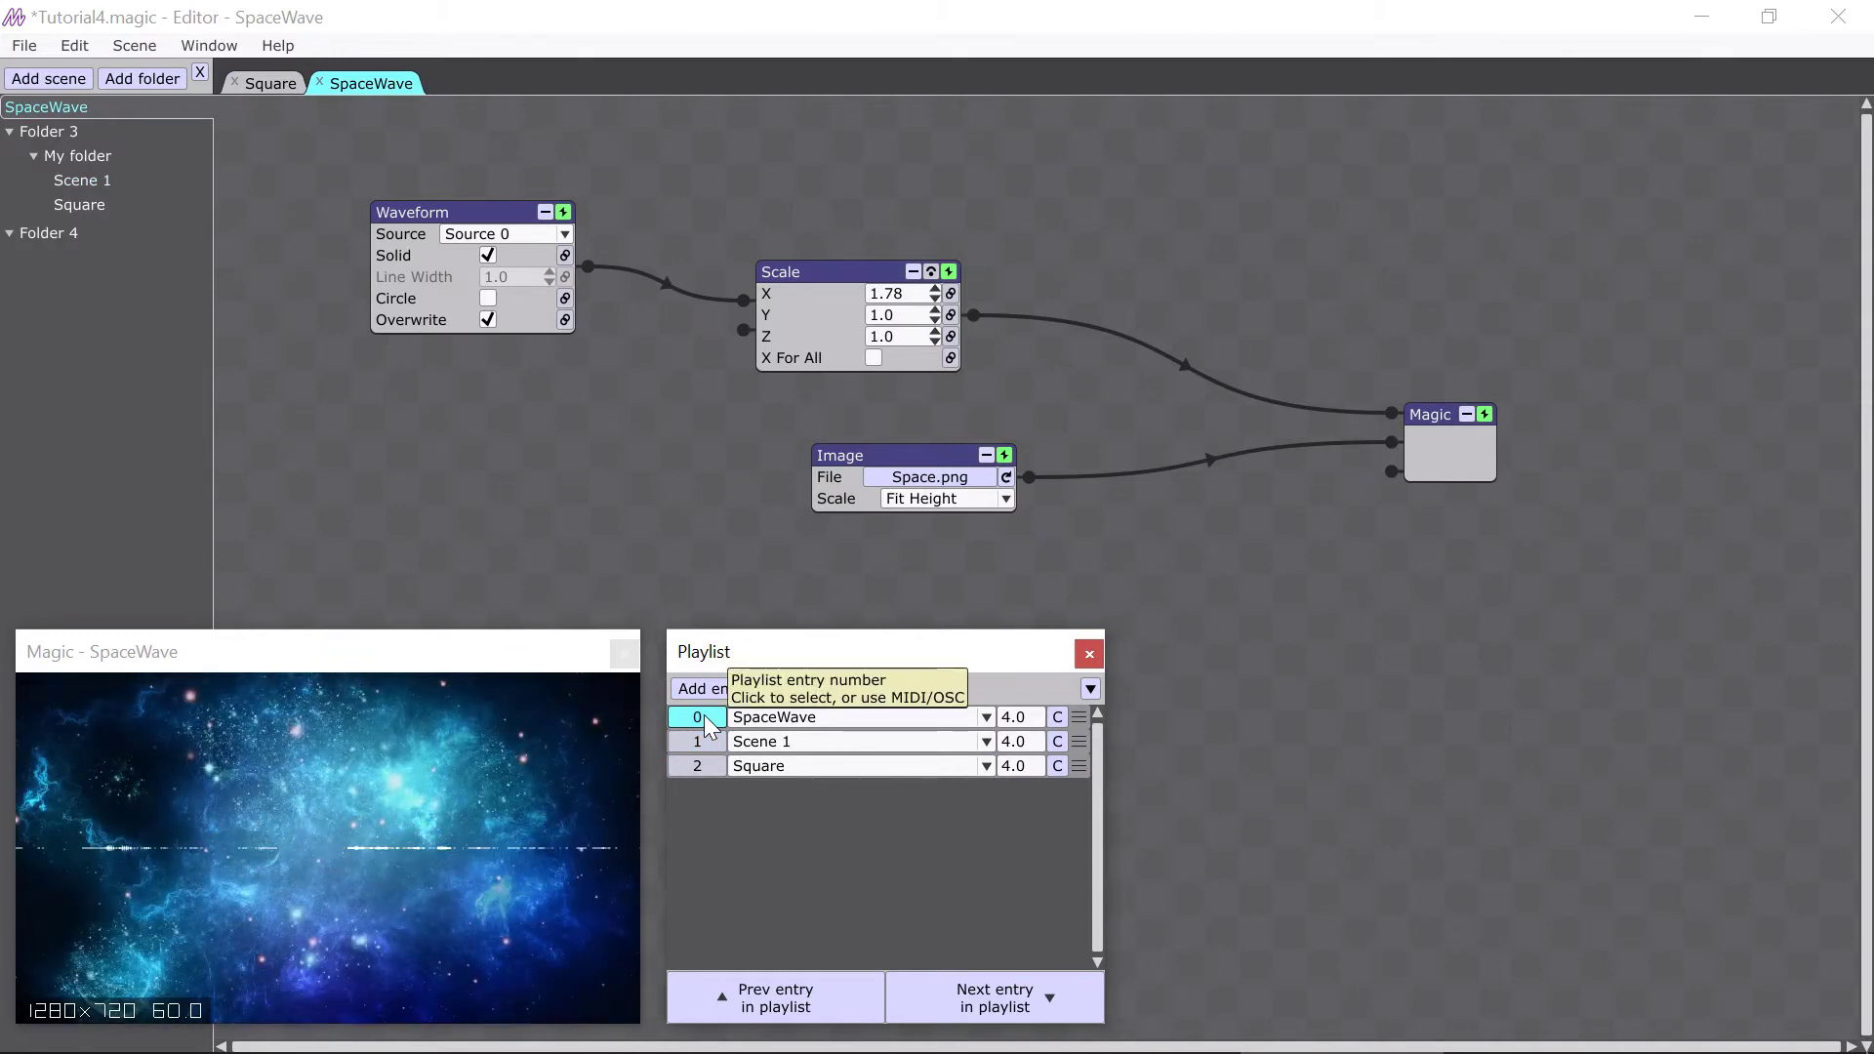
{"action": "left_click", "coordinate": [710, 770]}
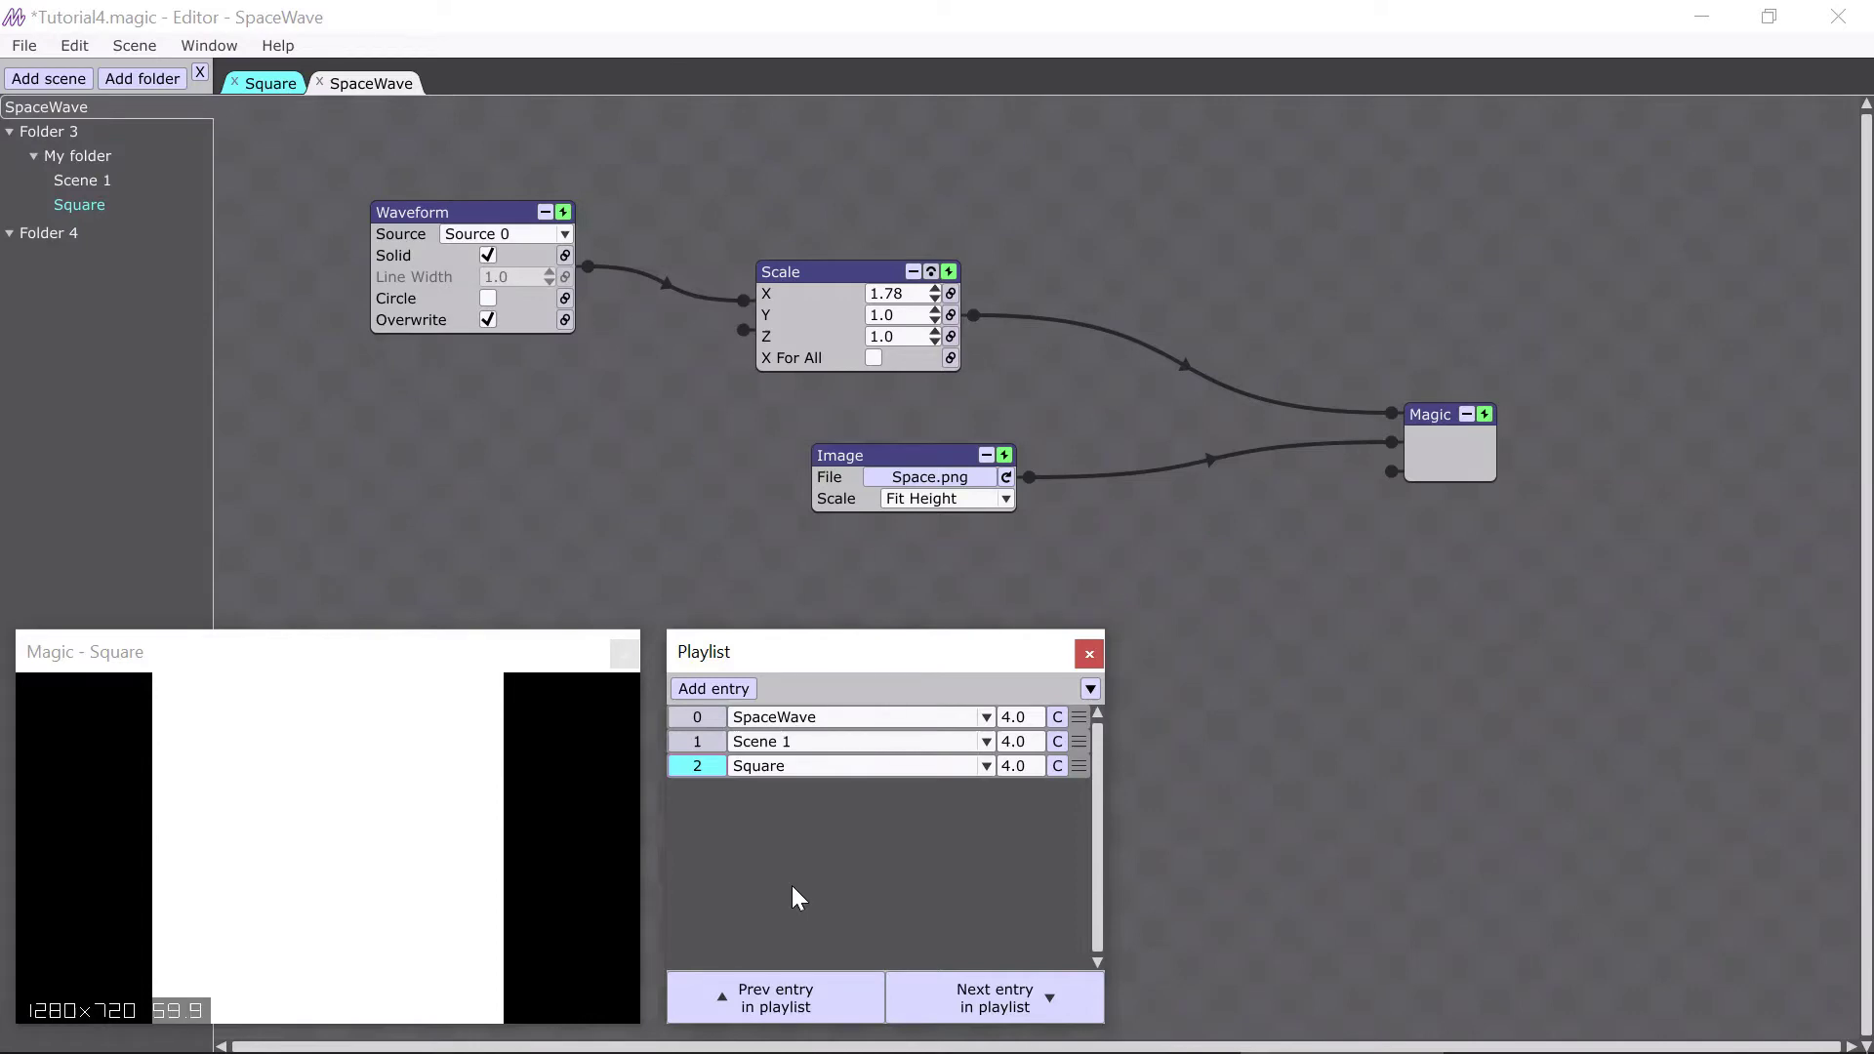
- Show auto-advance settings, set each entry's time to 5, and turn on Auto-advance
{"action": "left_click", "coordinate": [1088, 689]}
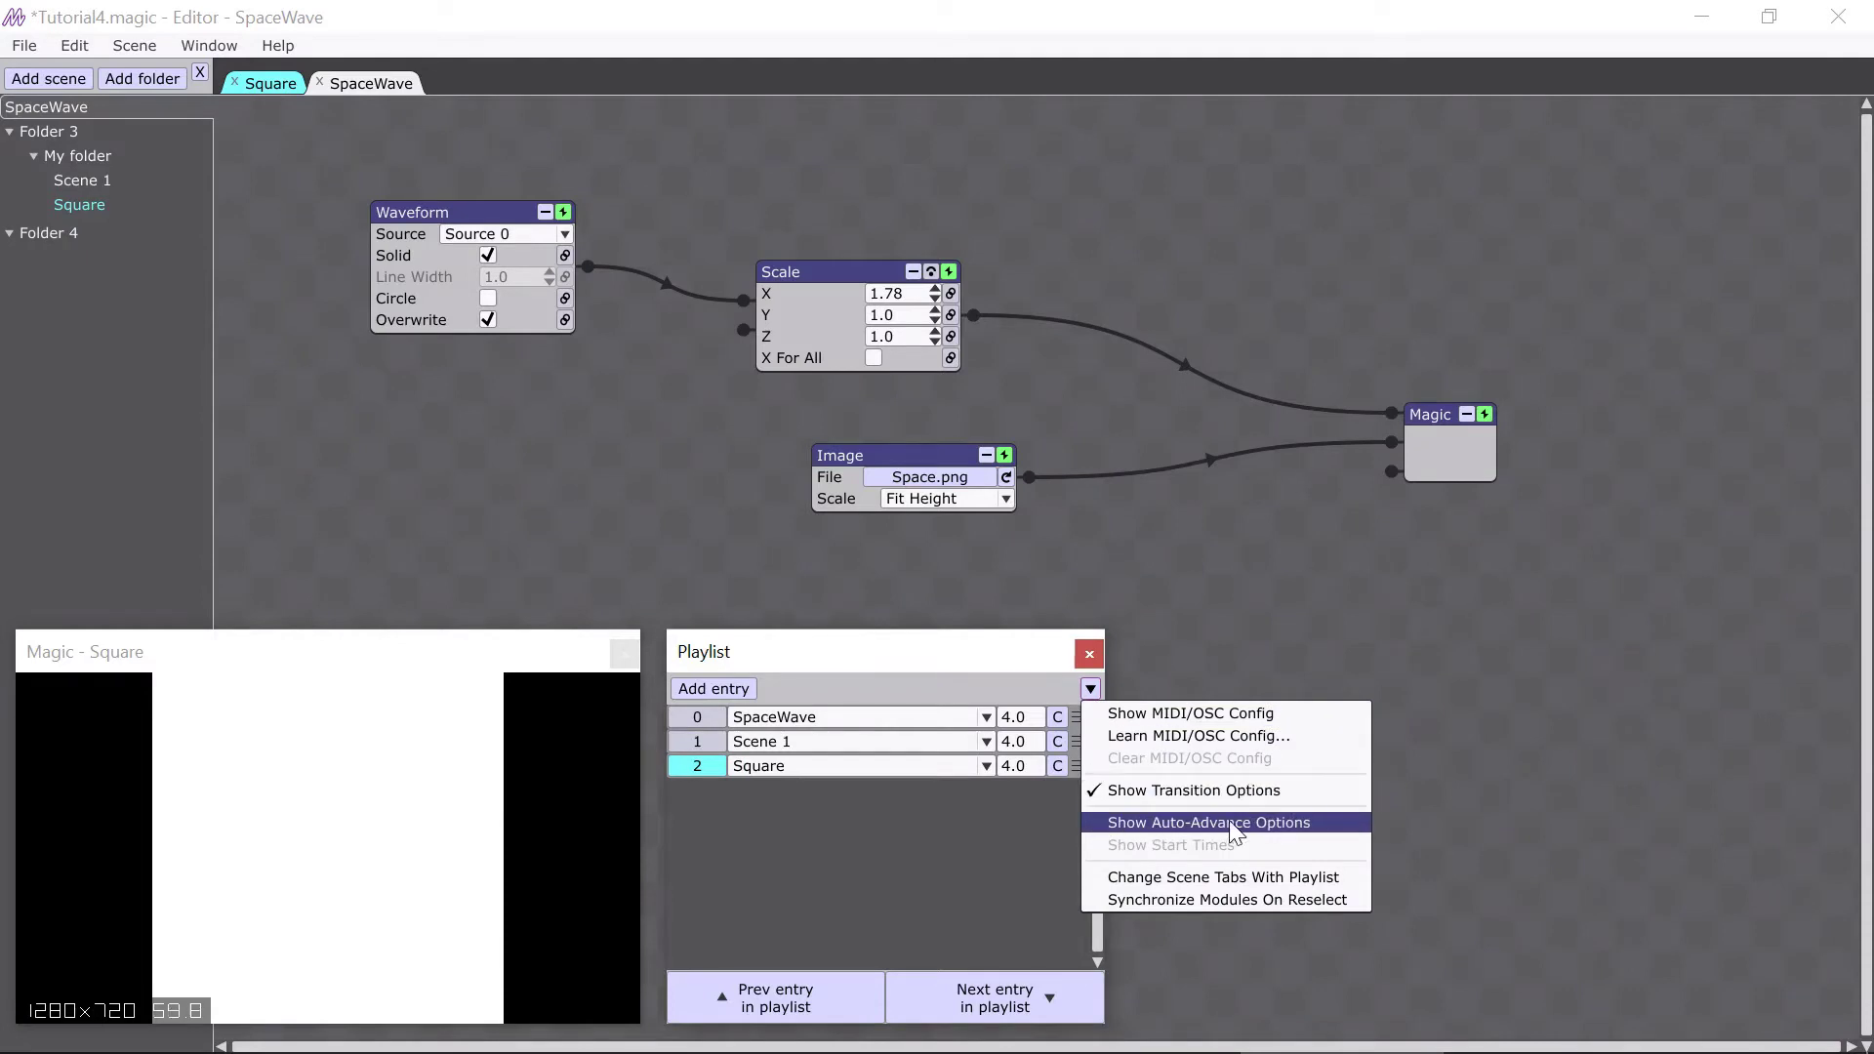
{"action": "left_click", "coordinate": [1183, 822]}
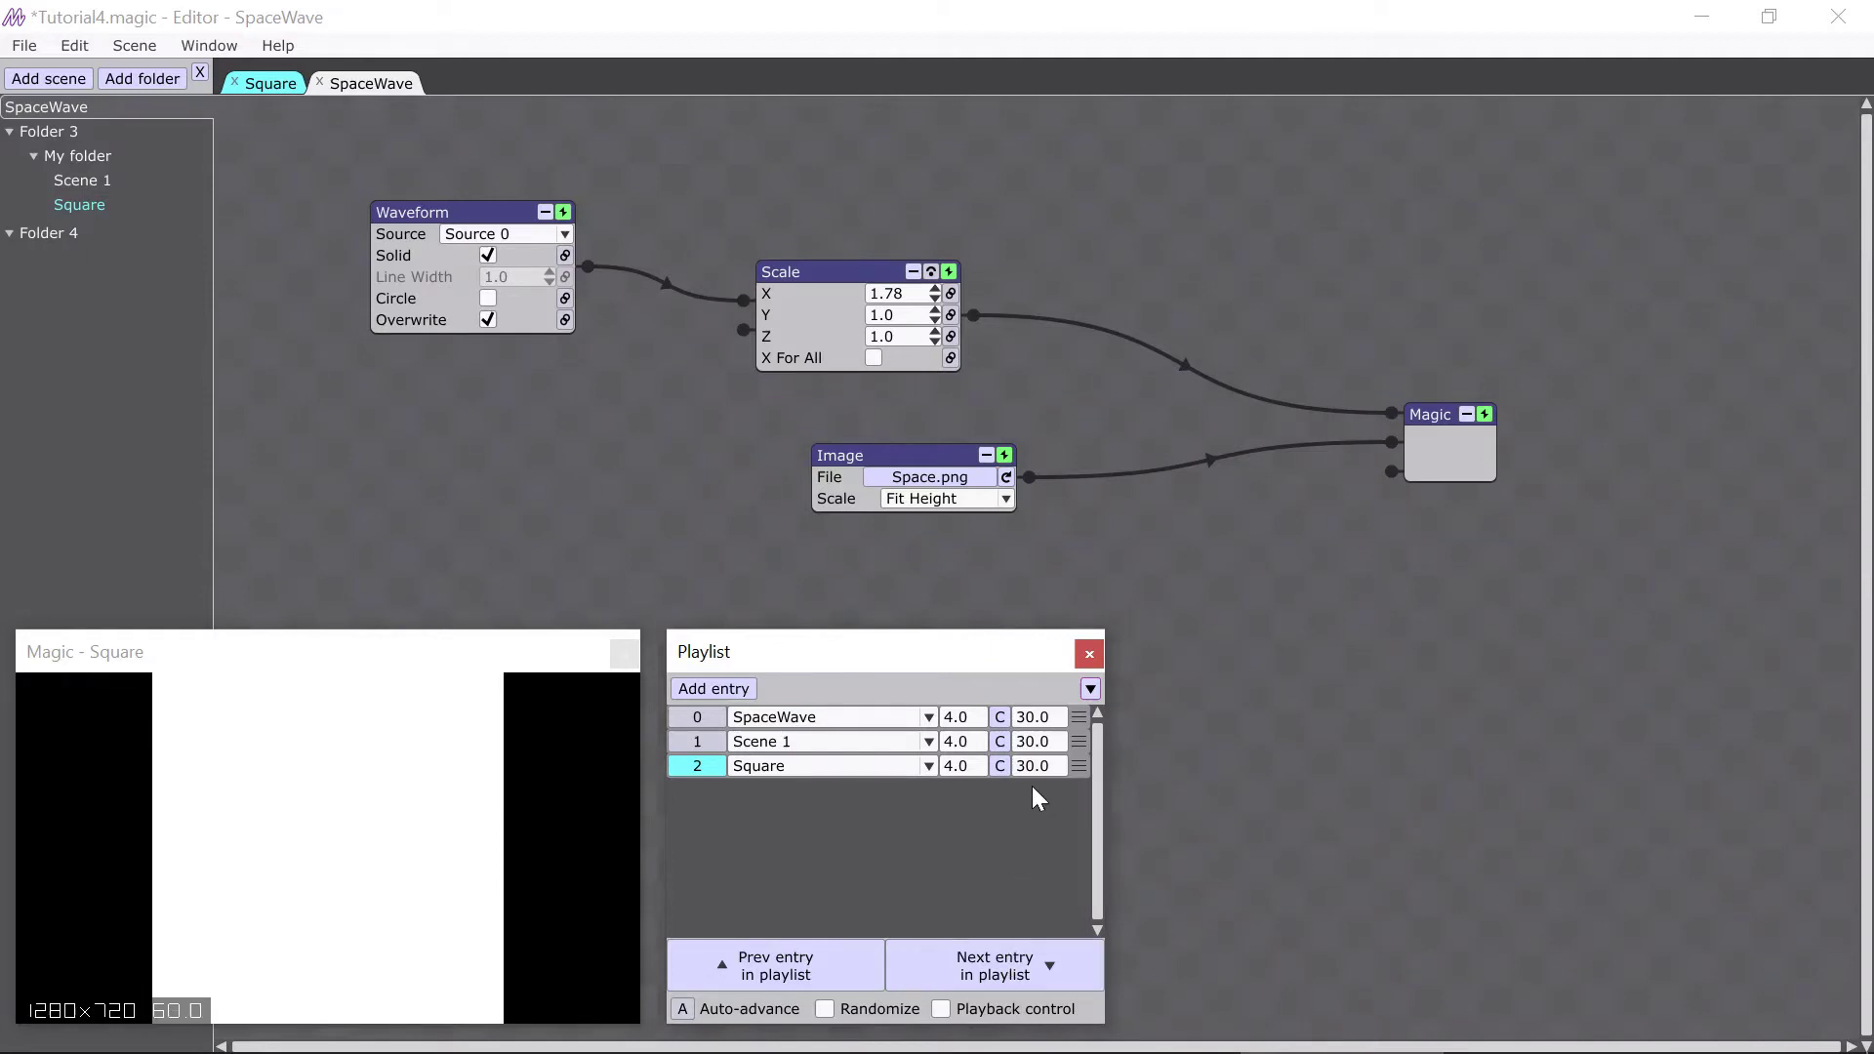
{"action": "double_click", "coordinate": [1030, 716]}
{"action": "type", "text": "5"}
{"action": "key", "text": "Tab"}
{"action": "type", "text": "5"}
{"action": "key", "text": "Tab"}
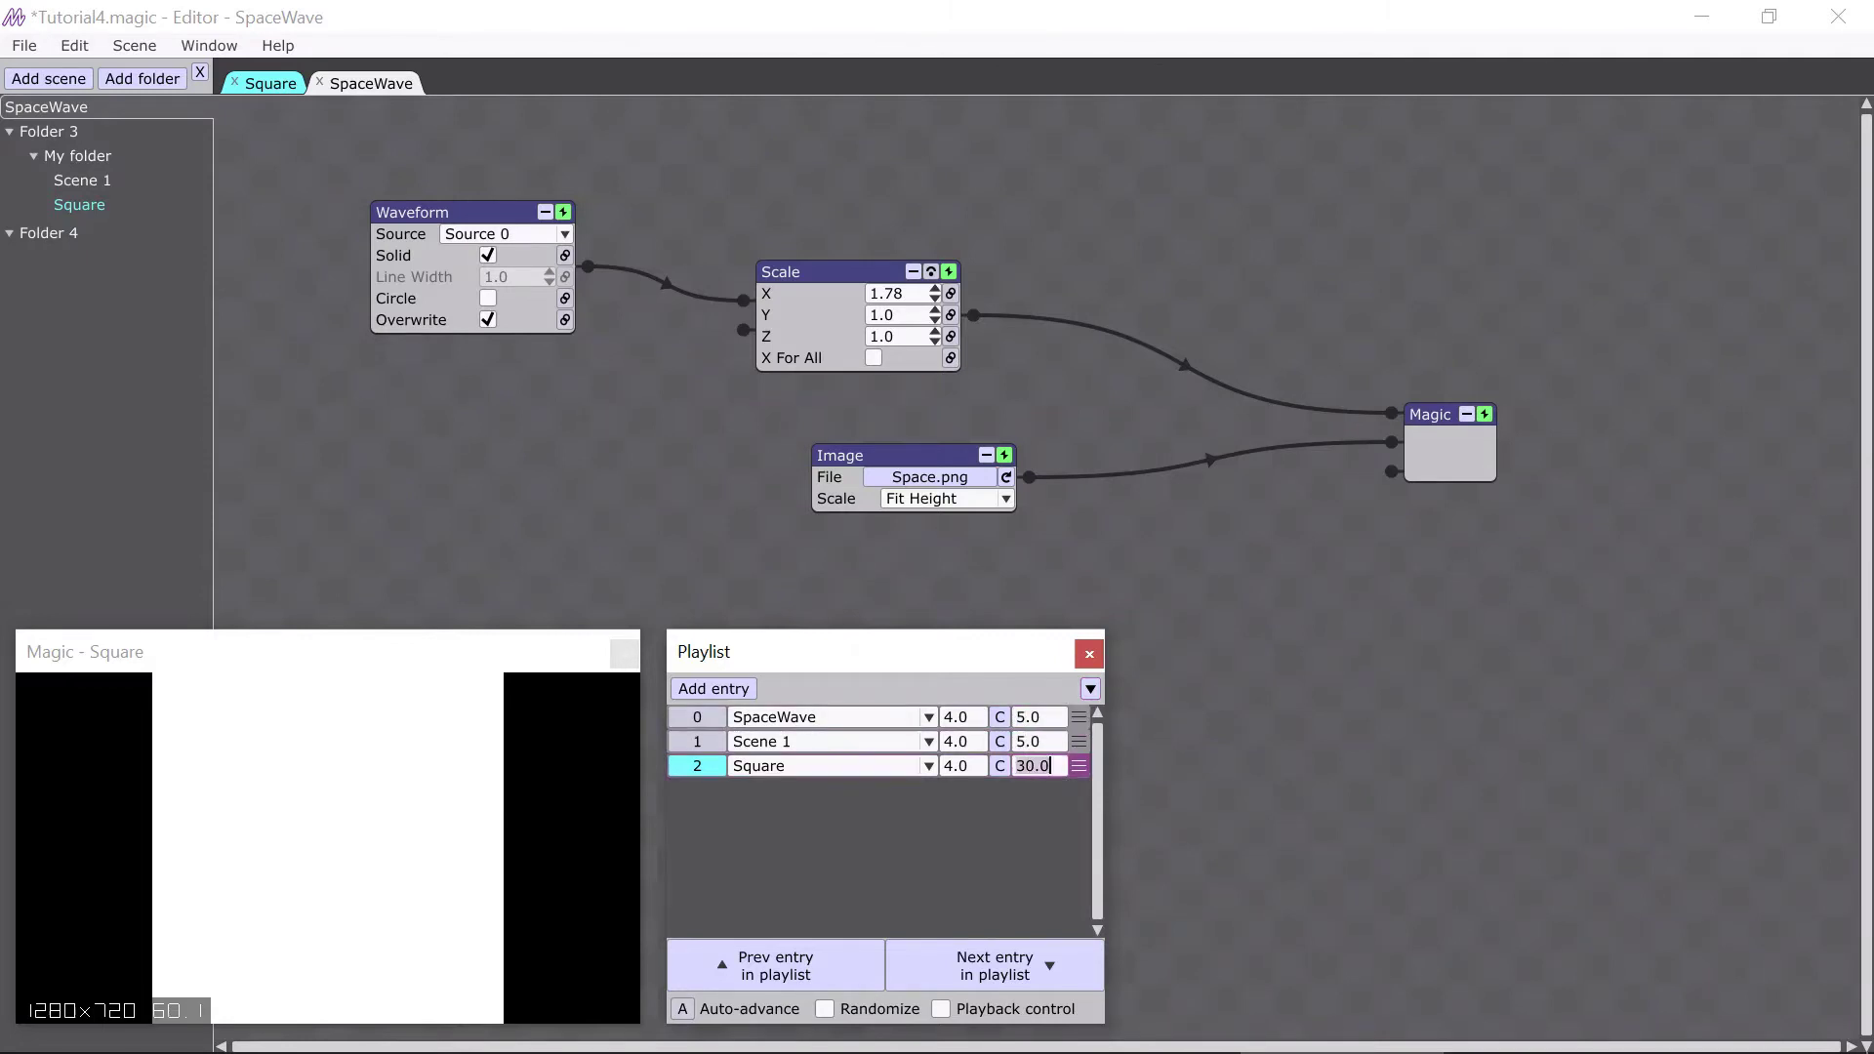
{"action": "type", "text": "5"}
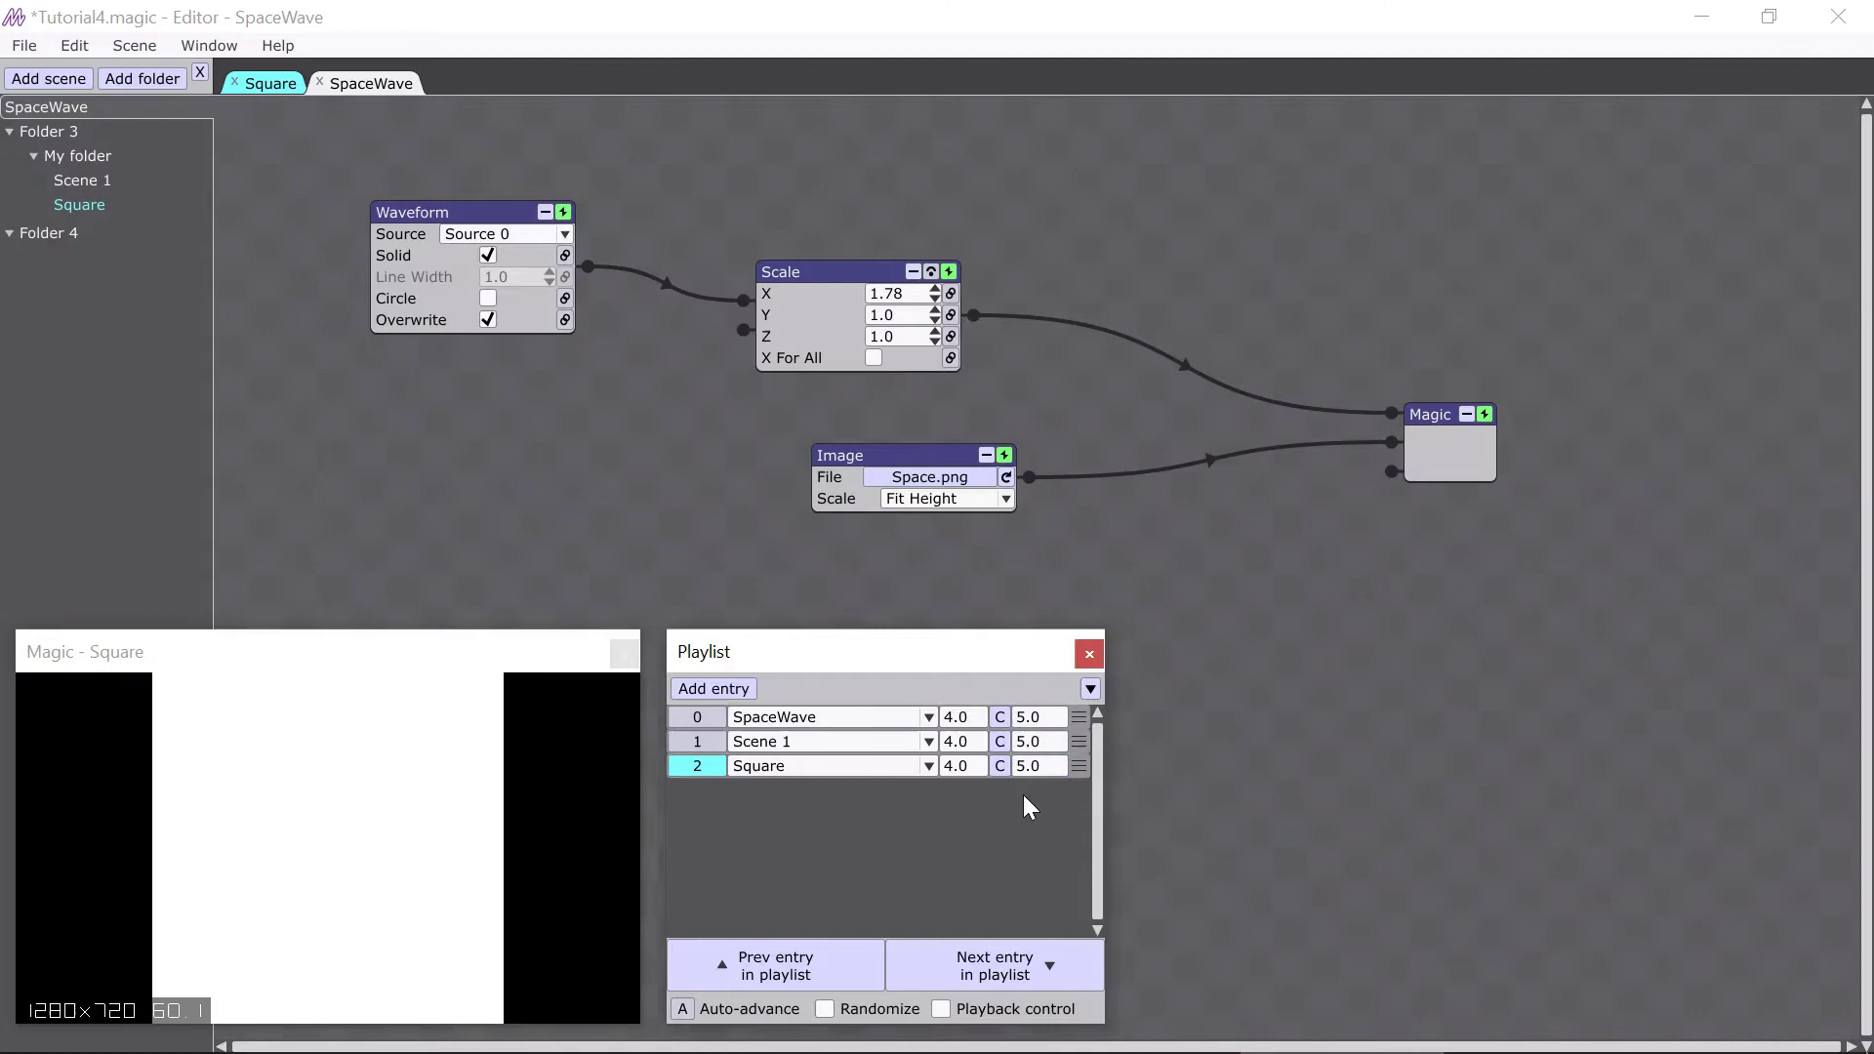
{"action": "left_click", "coordinate": [684, 1006]}
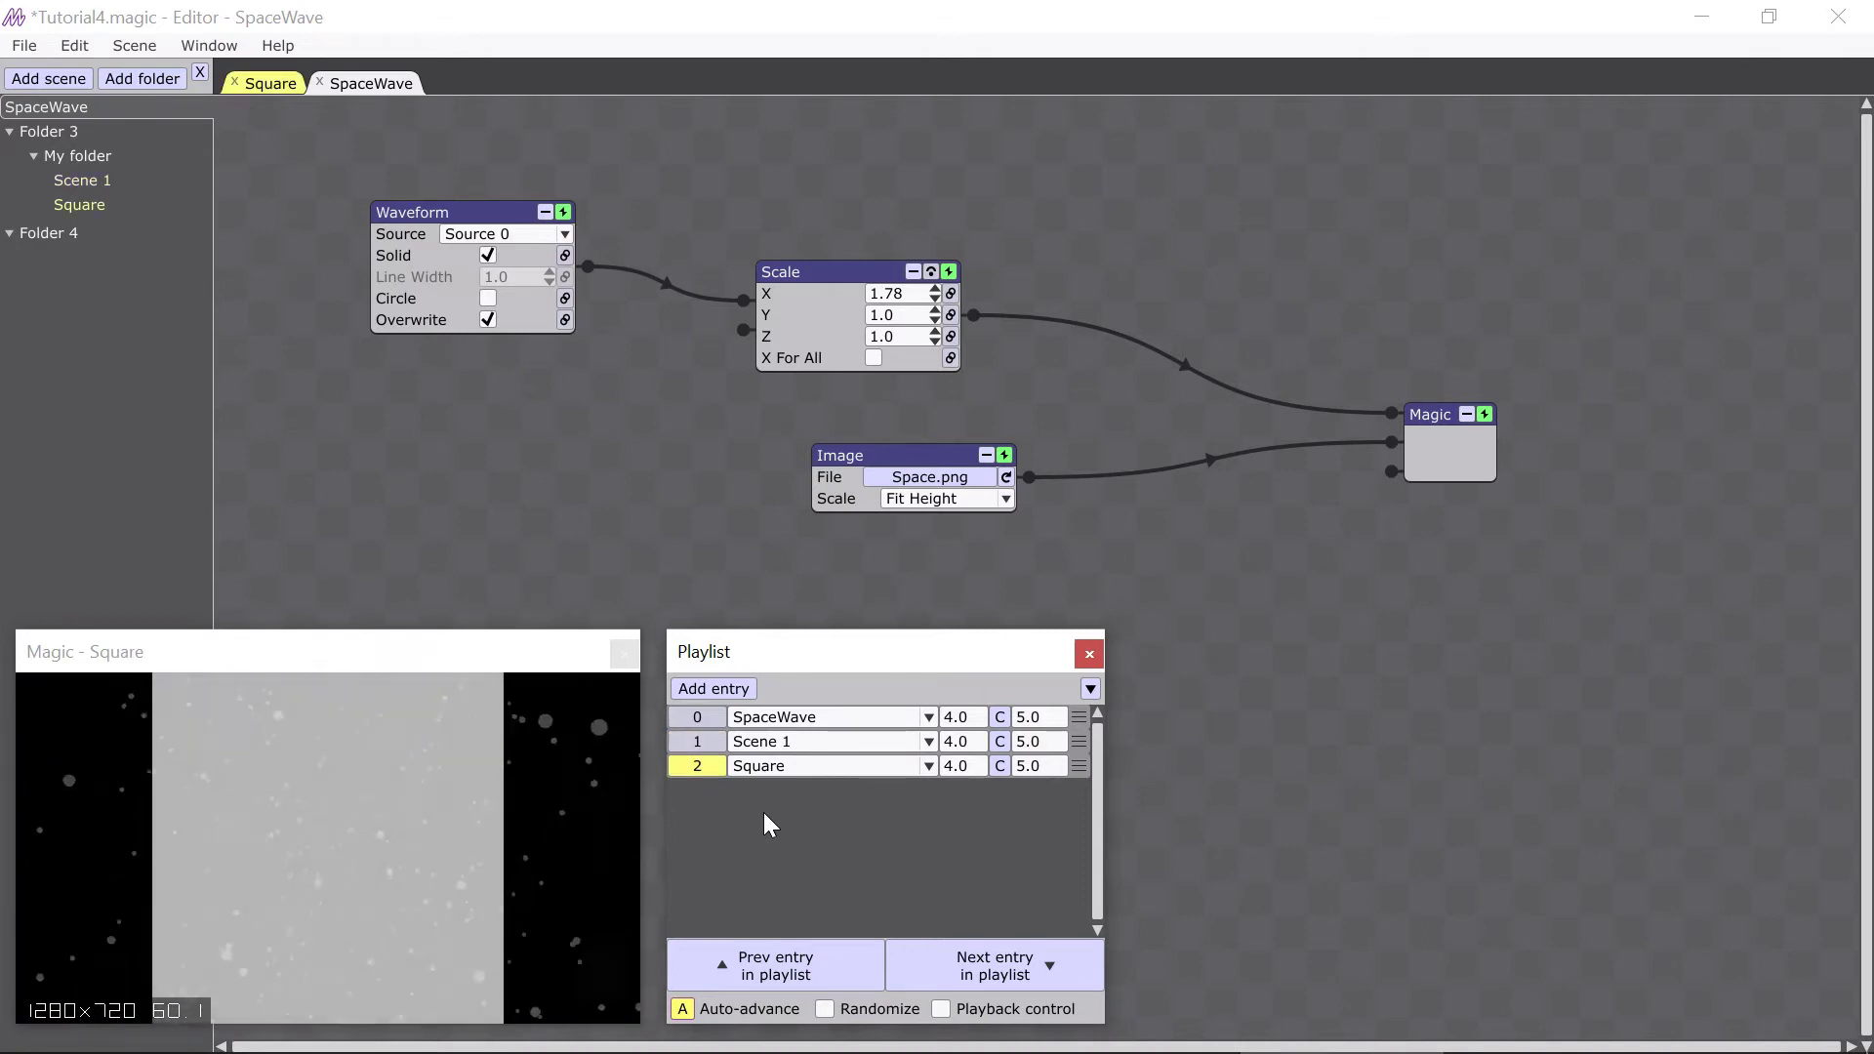
- Reorder the playlist to Scene 1, Square, SpaceWave and switch Auto-advance off
{"action": "left_click_drag", "start_coordinate": [1075, 720], "coordinate": [1069, 799]}
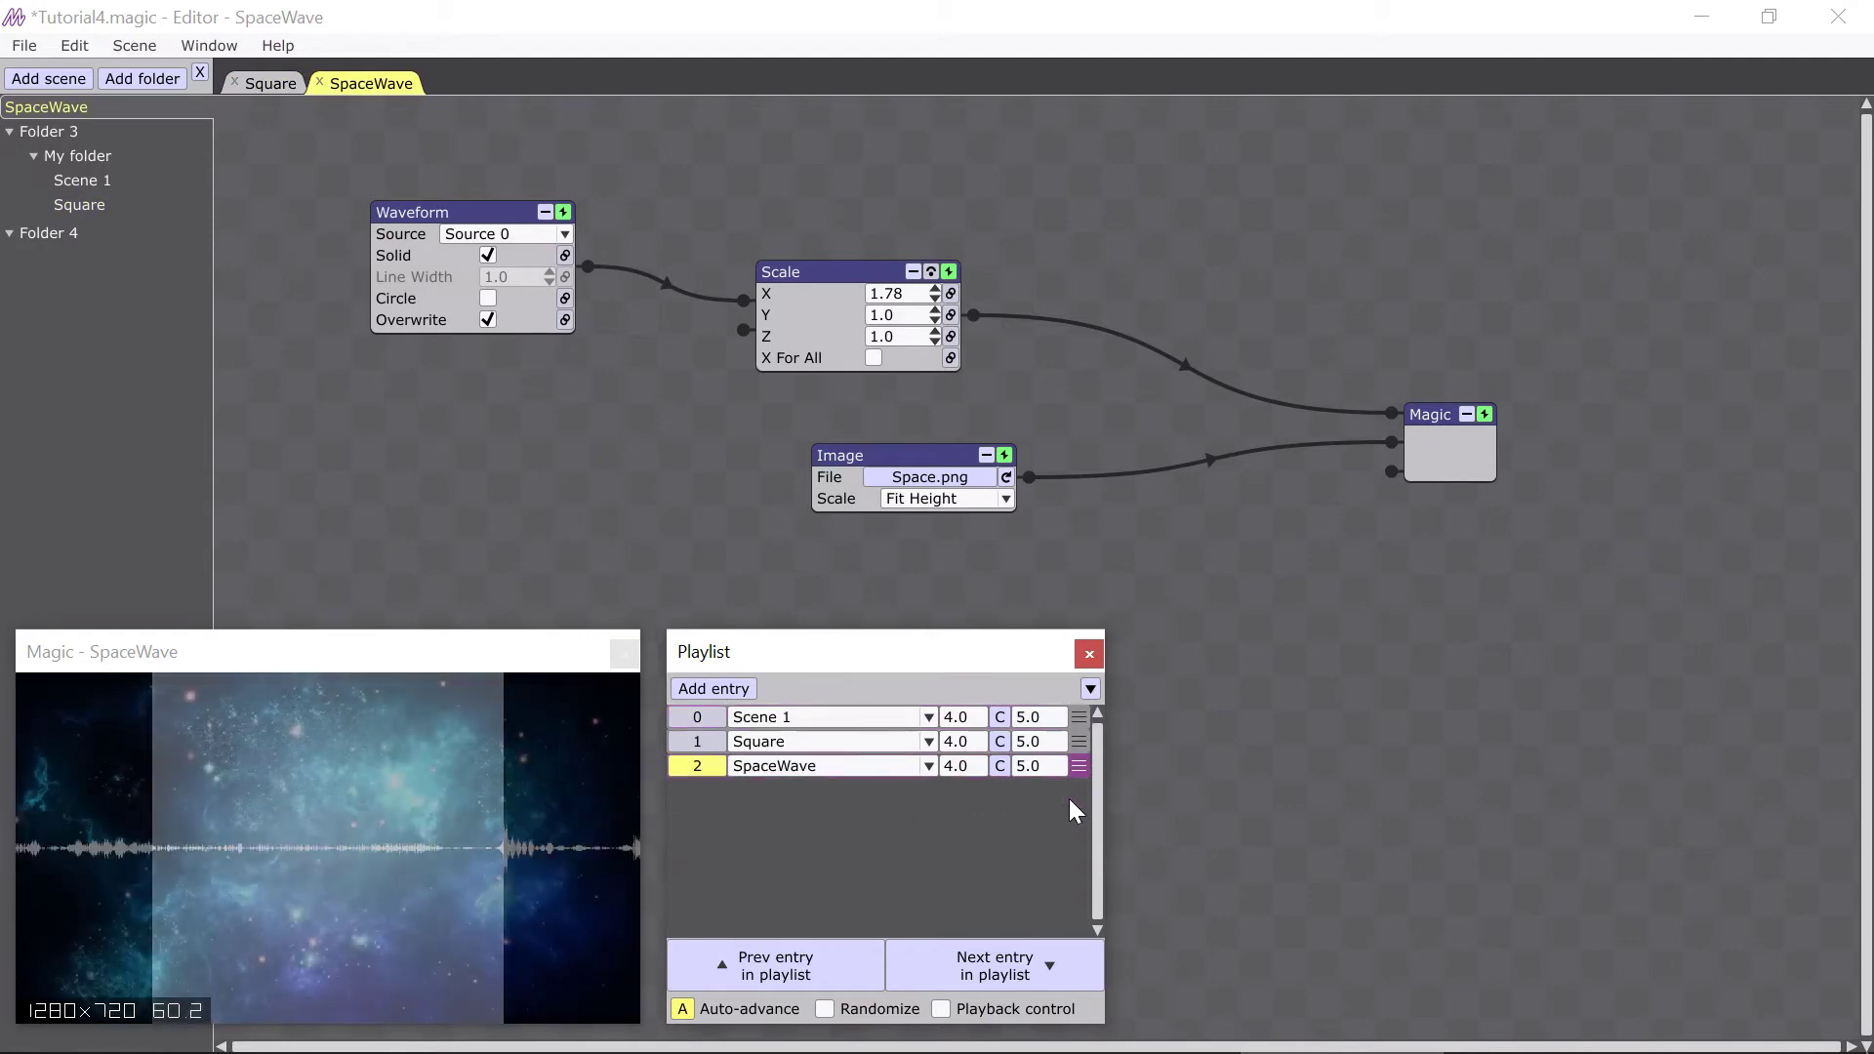
{"action": "left_click", "coordinate": [1078, 742]}
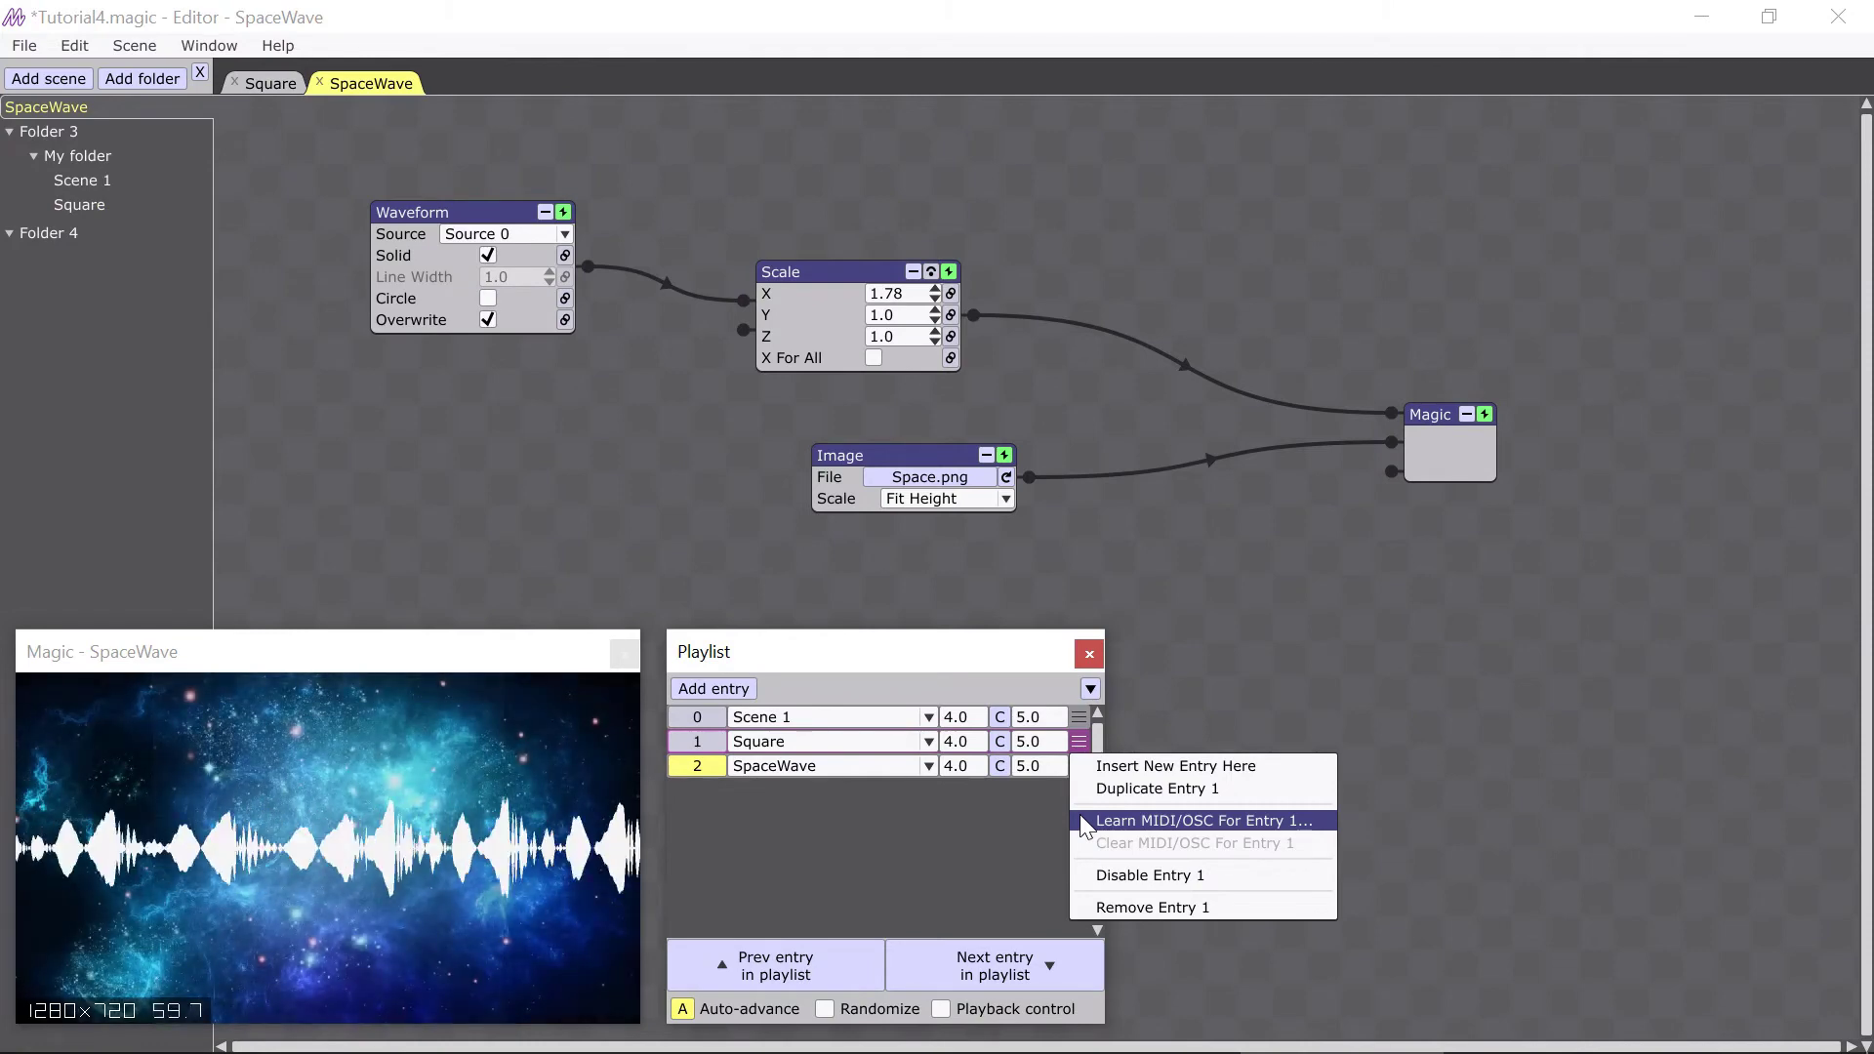
{"action": "left_click", "coordinate": [894, 818]}
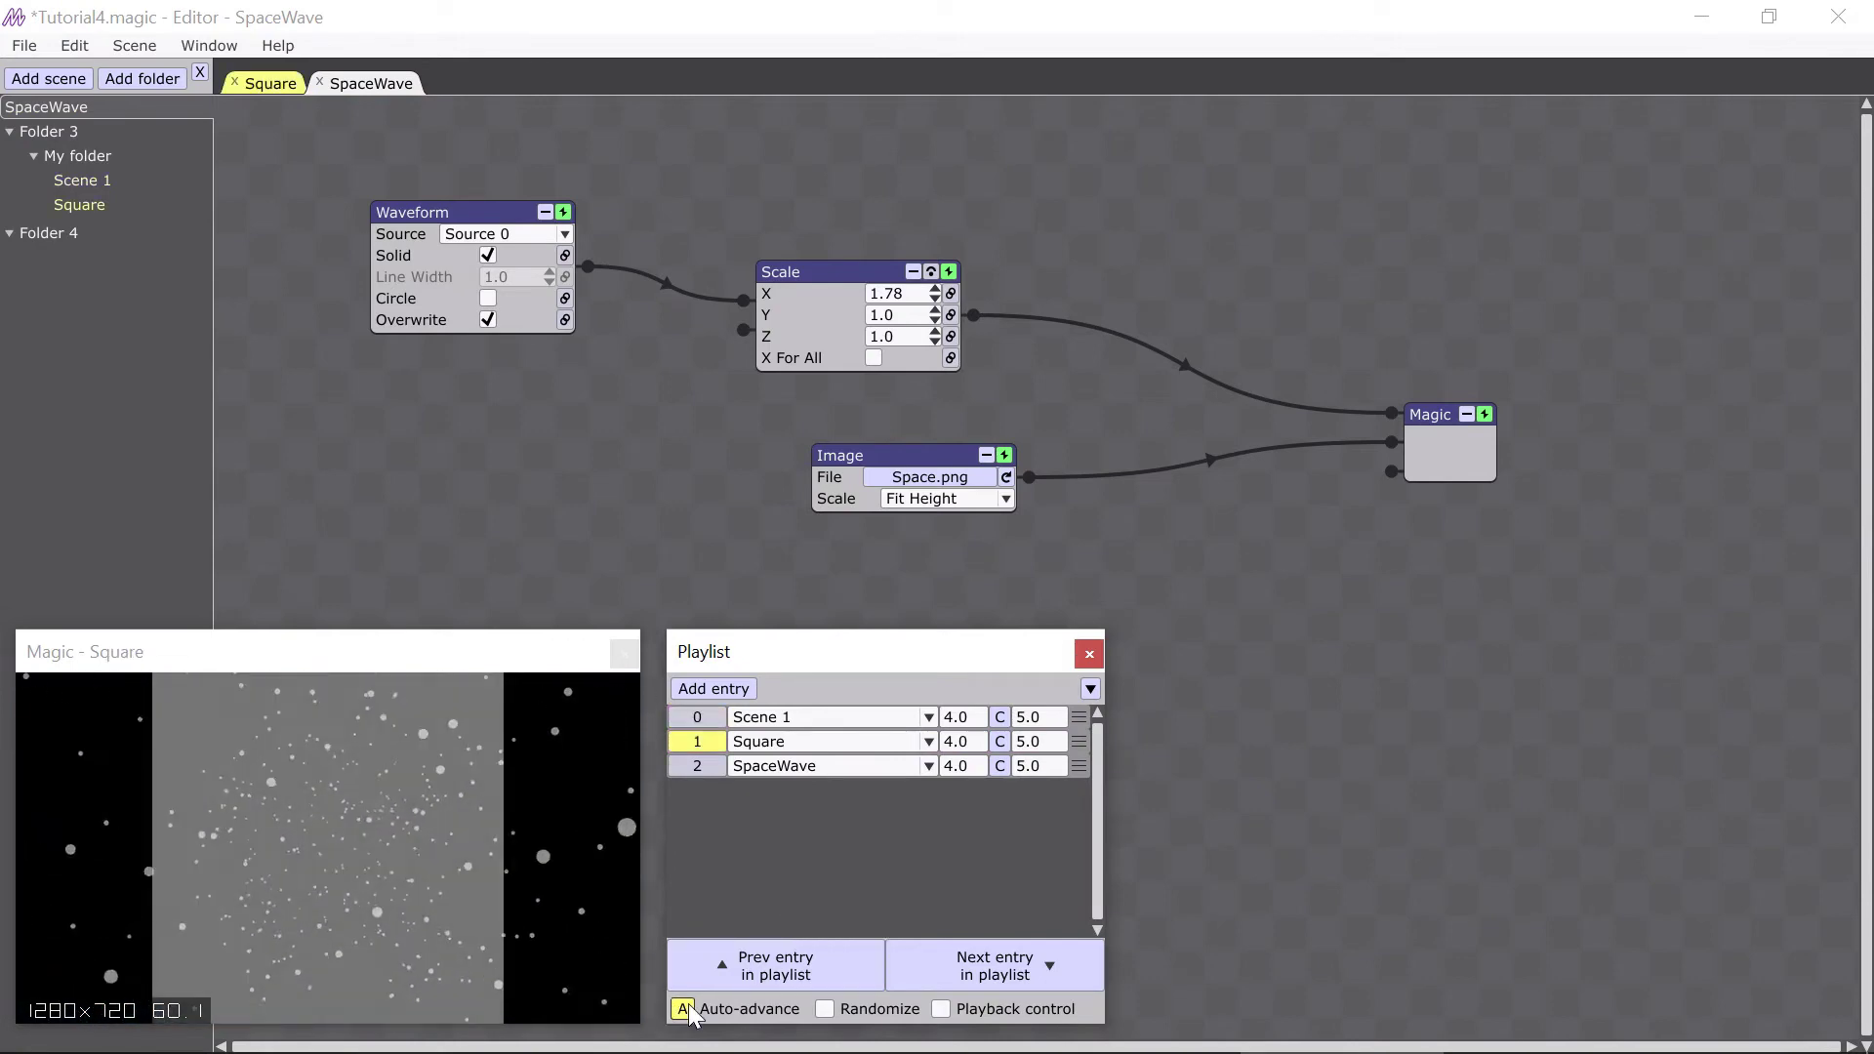
{"action": "left_click", "coordinate": [684, 1010]}
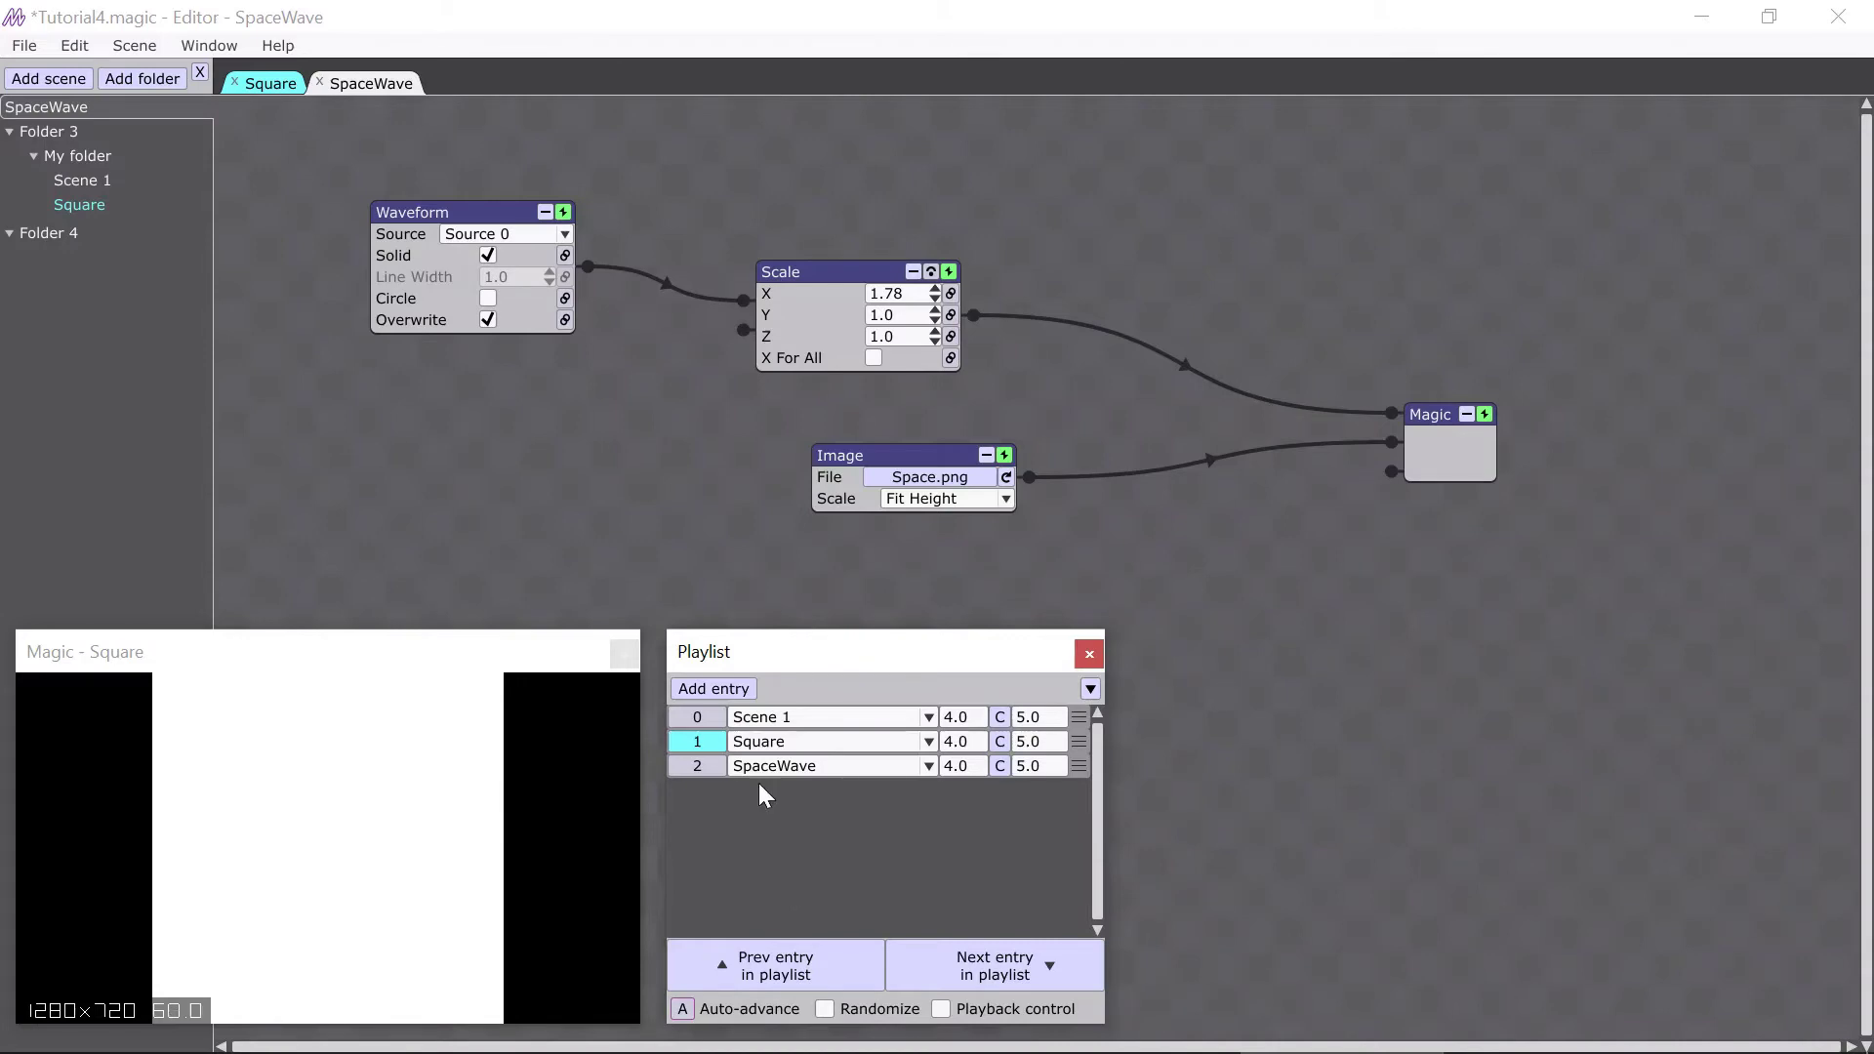
- Add FlashEksesiv-AnalogWorkstation.mp3 as a file in the Input Sources window
{"action": "left_click", "coordinate": [219, 53]}
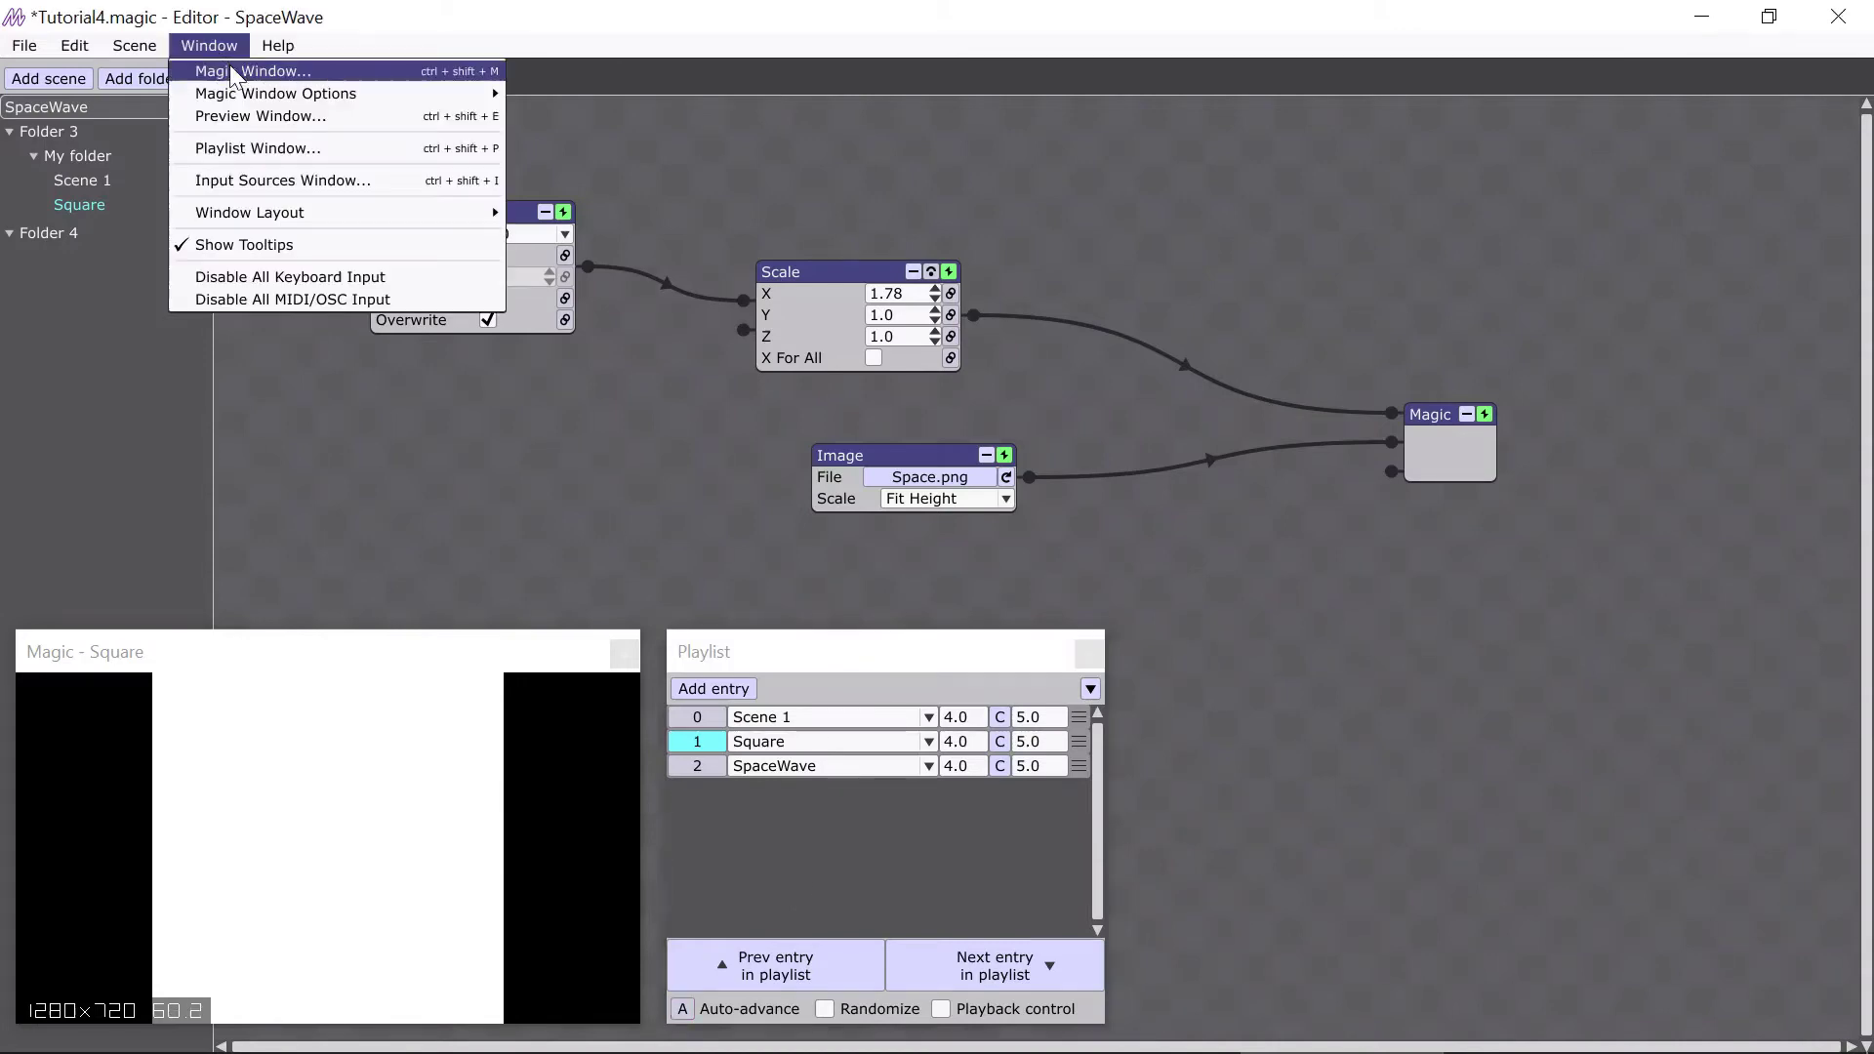
{"action": "left_click", "coordinate": [250, 179]}
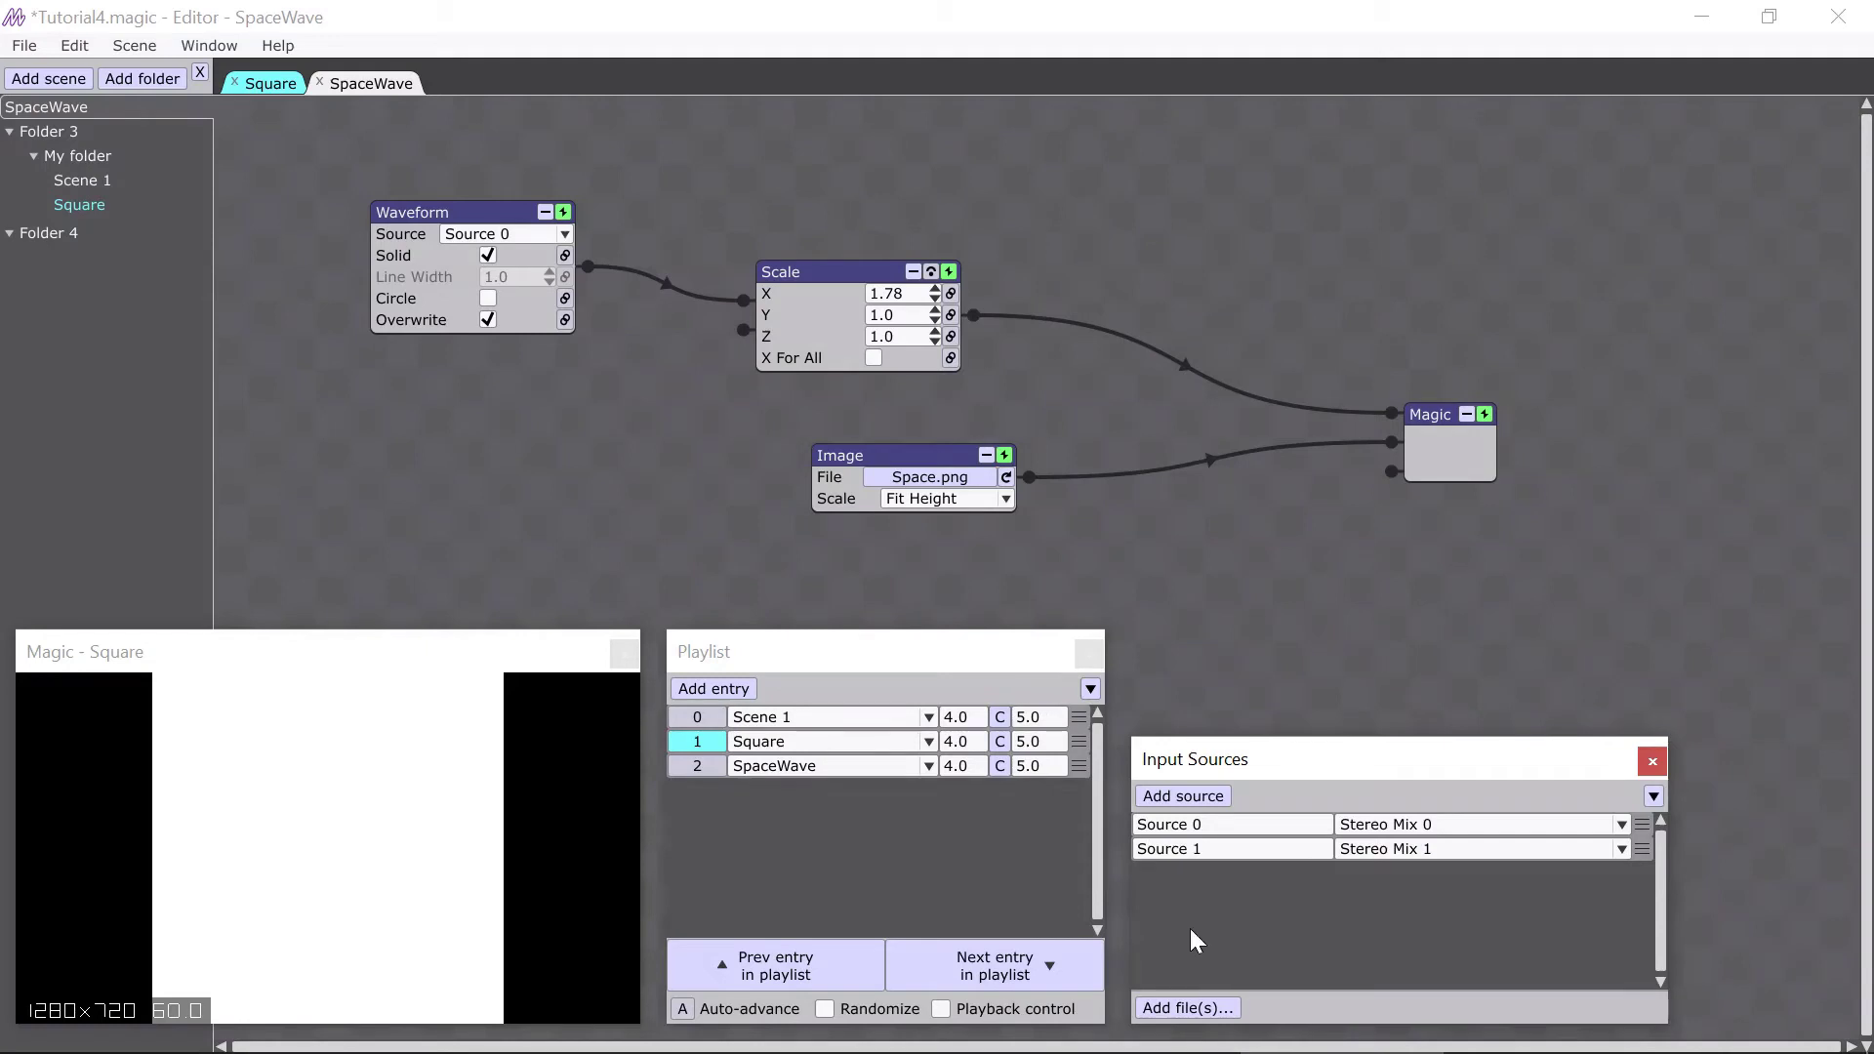
{"action": "left_click", "coordinate": [1208, 1005]}
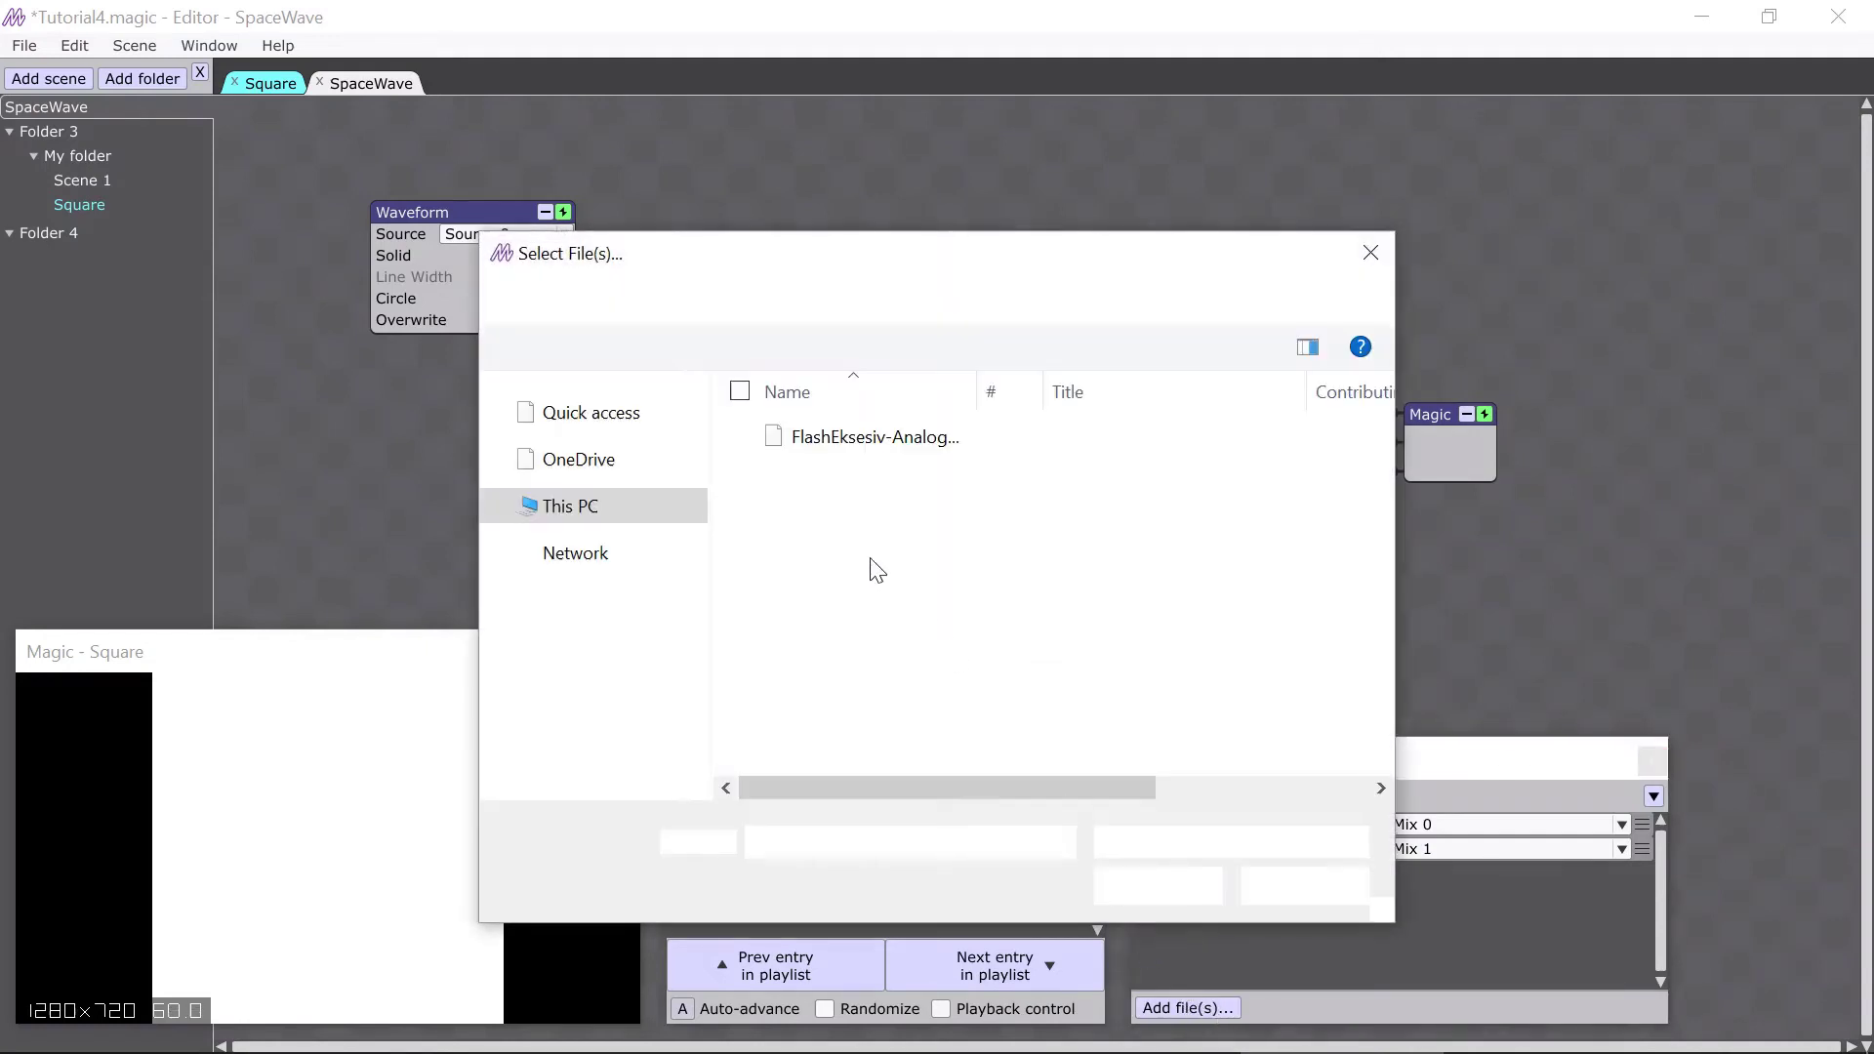
{"action": "left_click", "coordinate": [839, 444]}
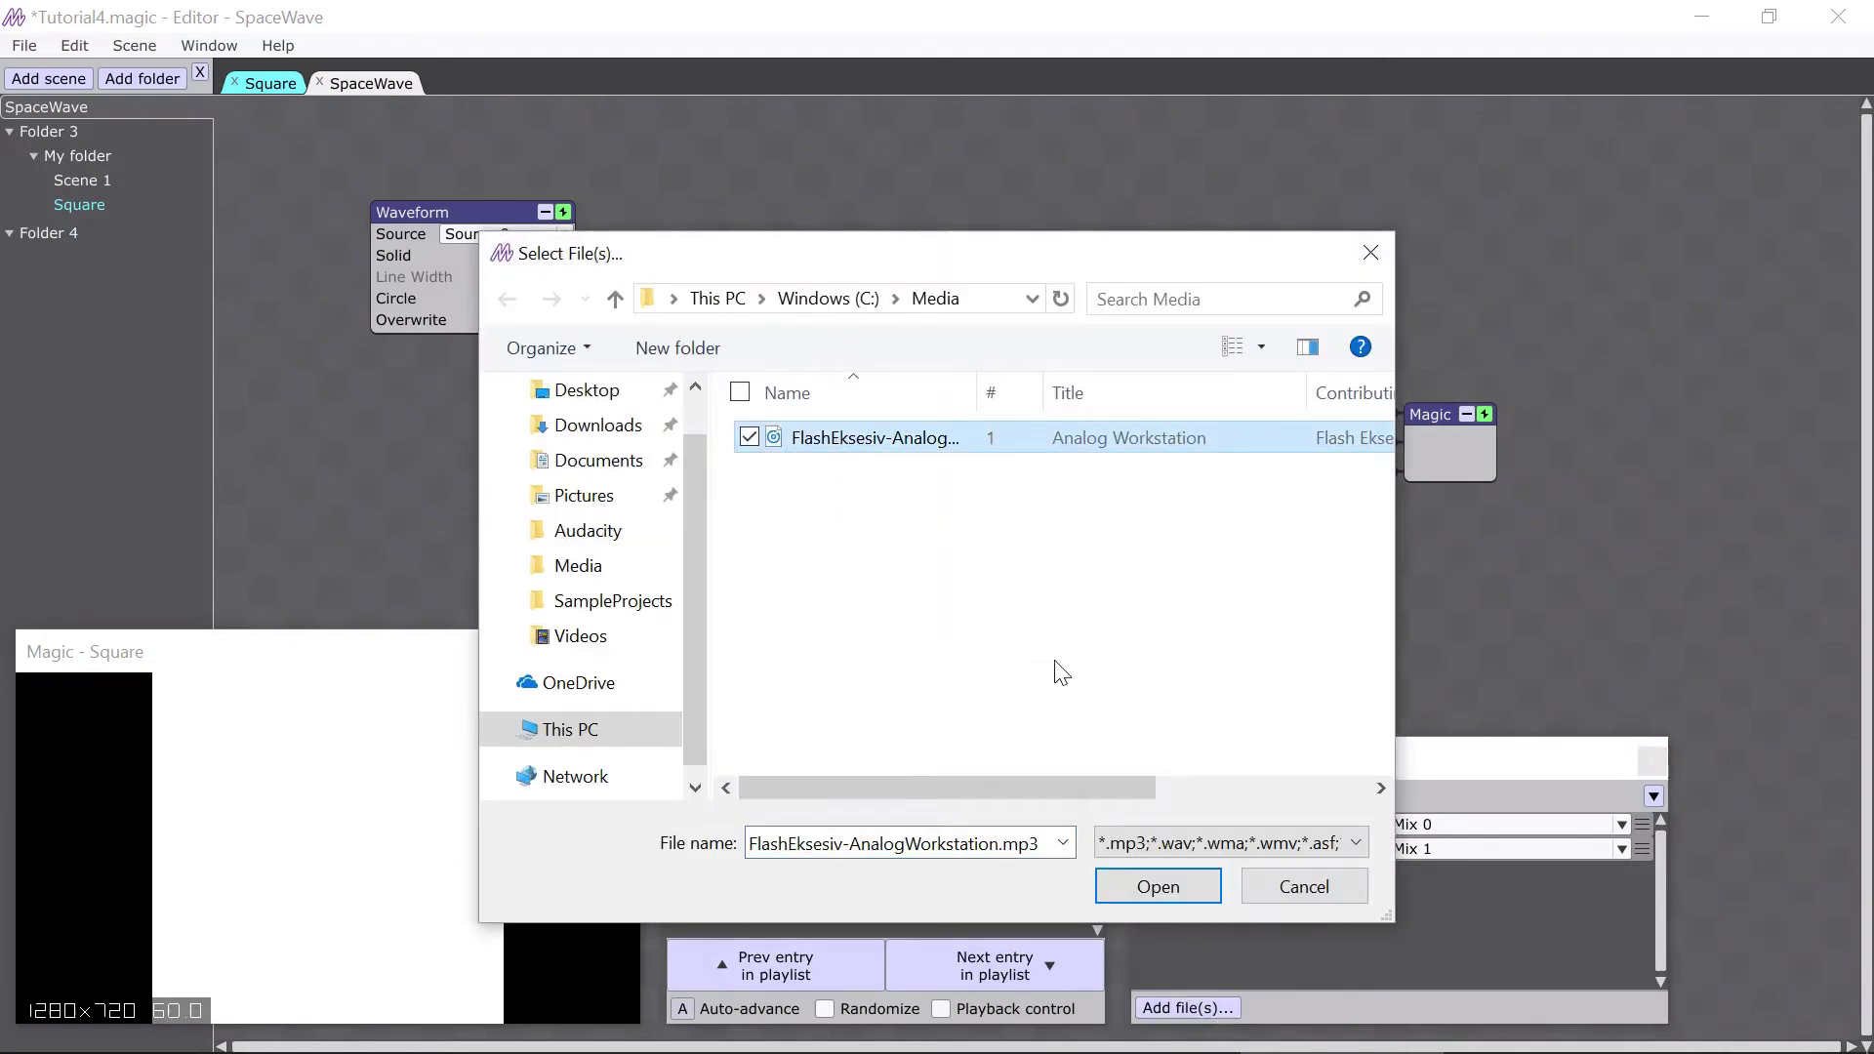
{"action": "left_click", "coordinate": [1175, 888]}
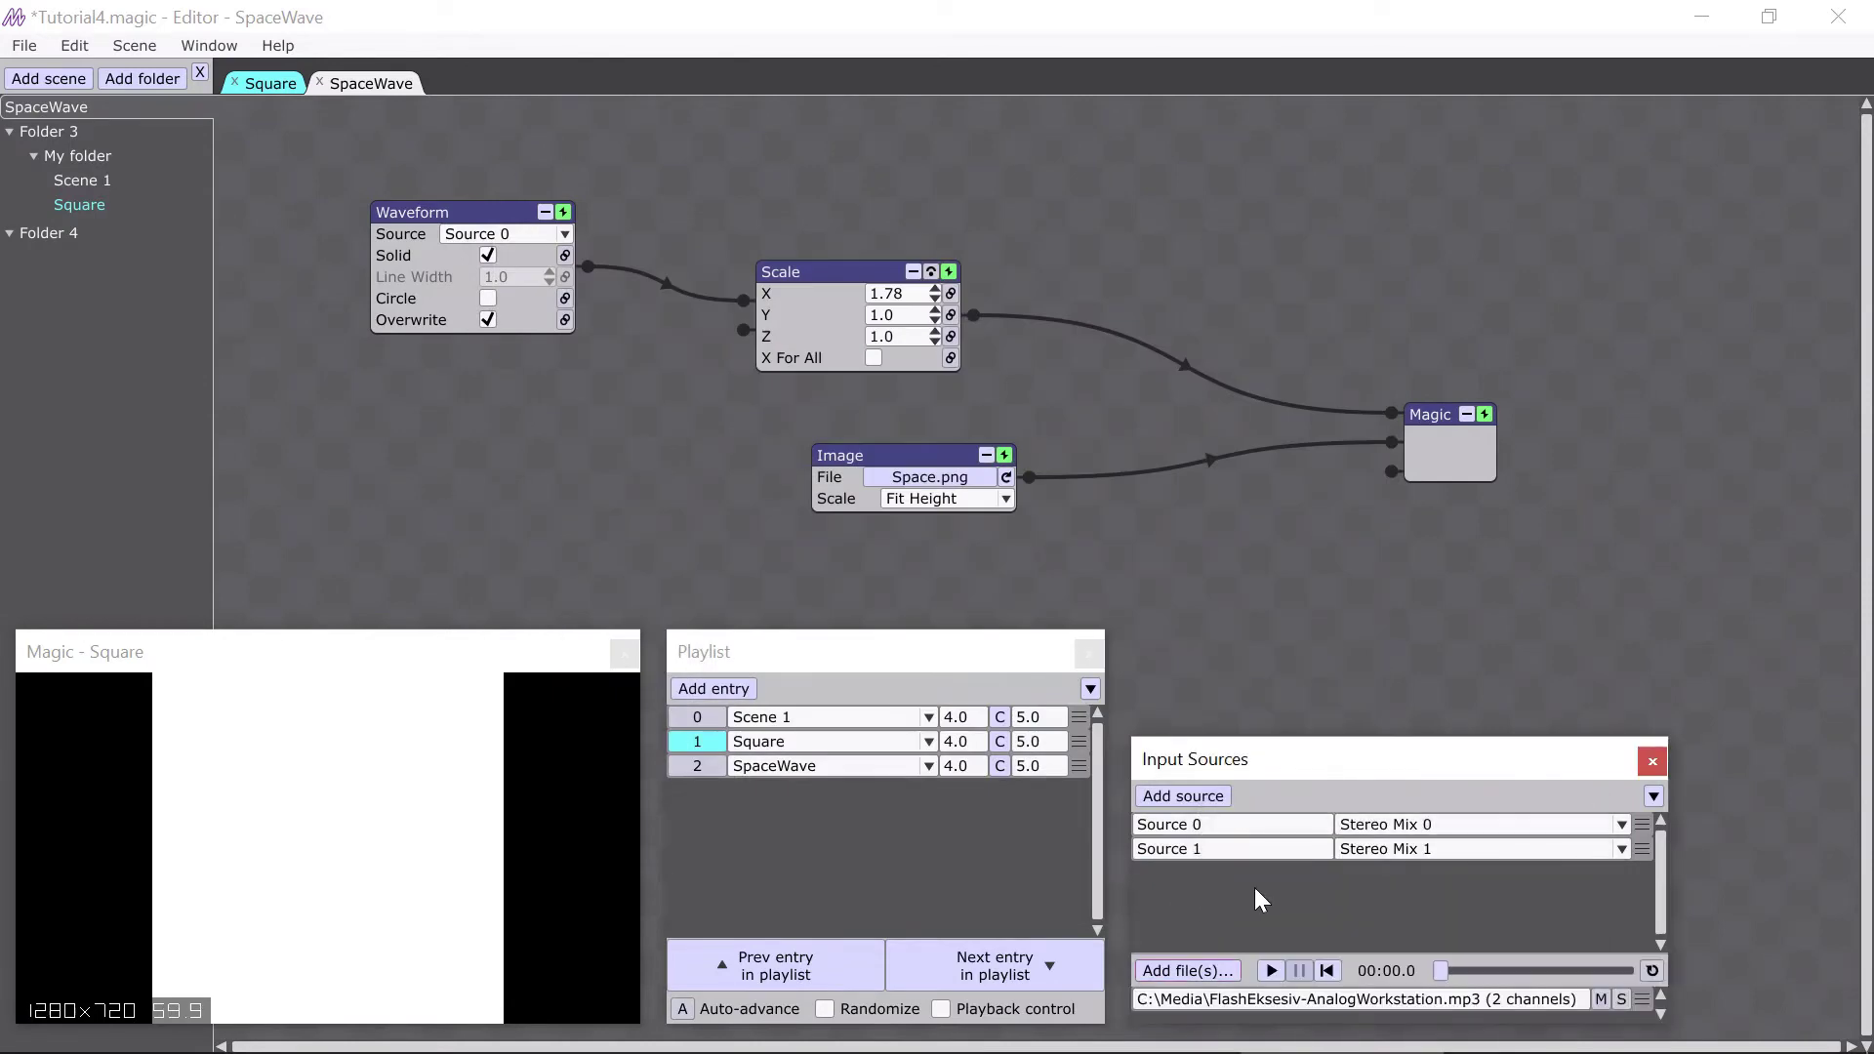
- Route the mp3's channel 0 to Source 0 and channel 1 to Source 1
{"action": "left_click", "coordinate": [1420, 825]}
{"action": "left_click", "coordinate": [1404, 892]}
{"action": "left_click", "coordinate": [1403, 851]}
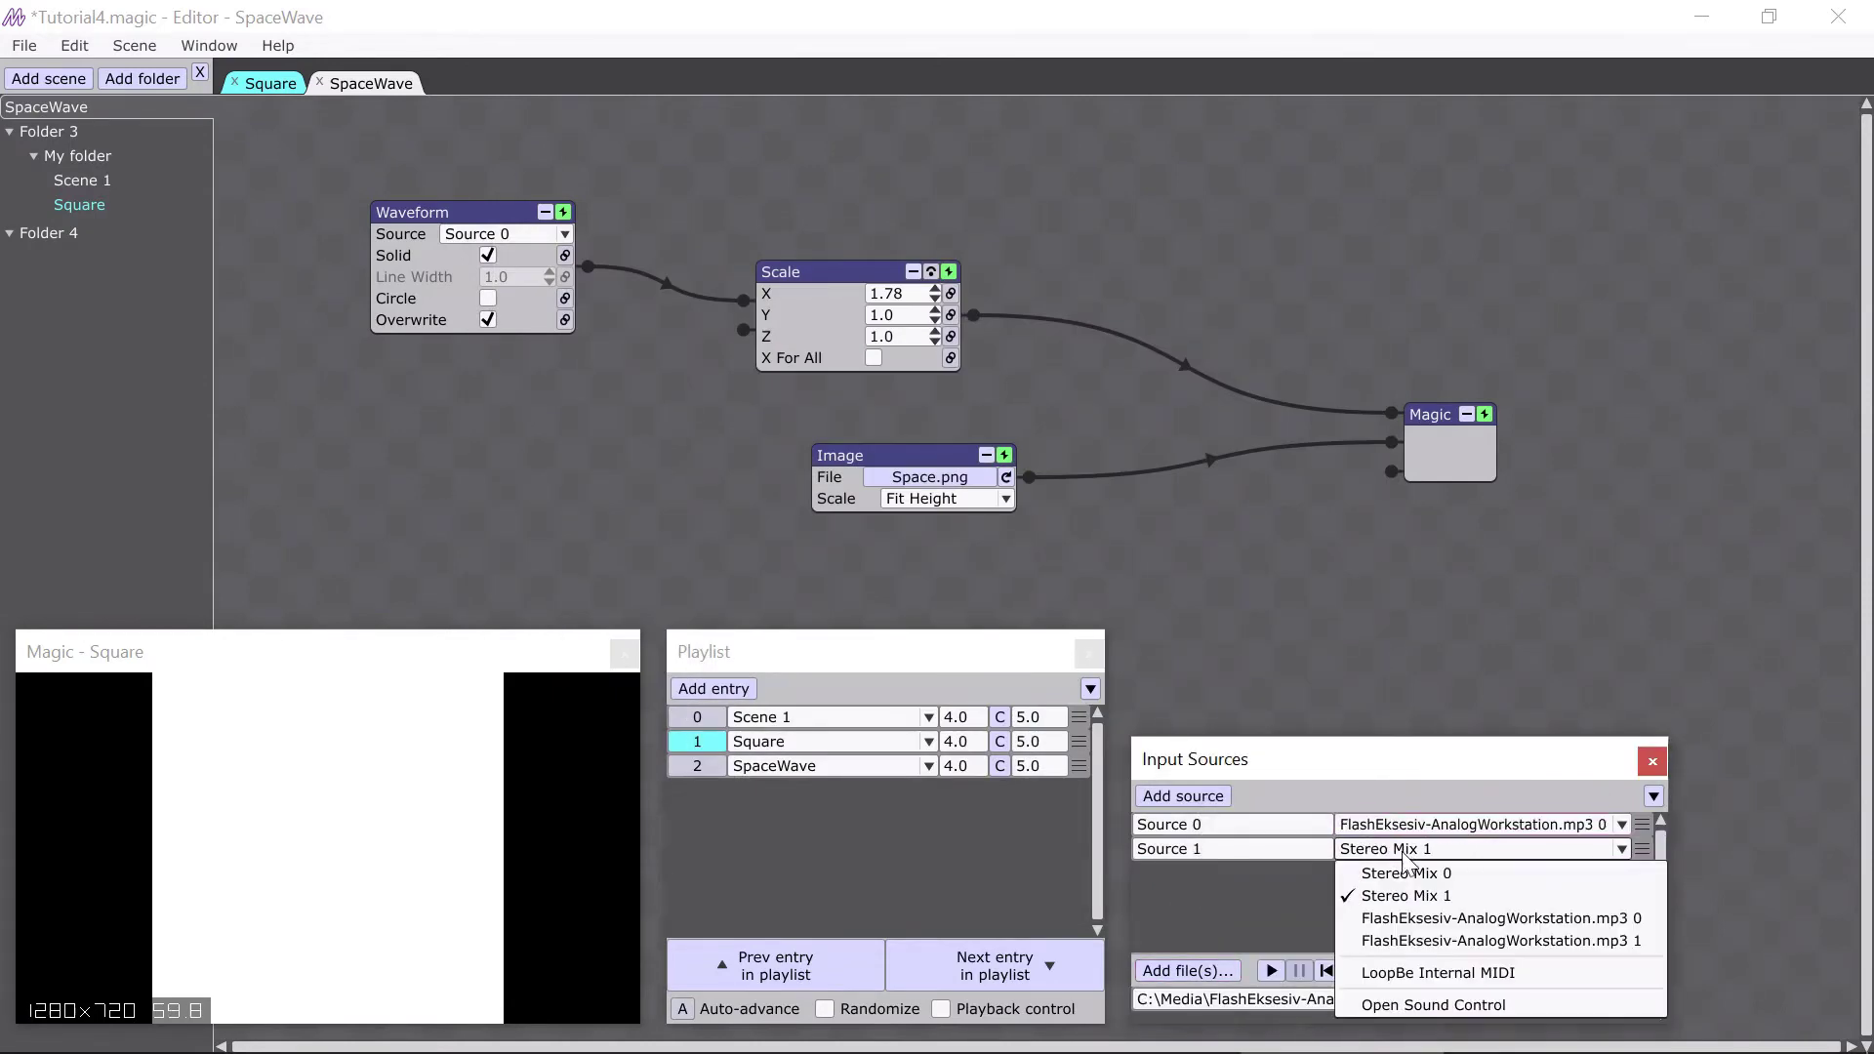
{"action": "left_click", "coordinate": [1402, 939]}
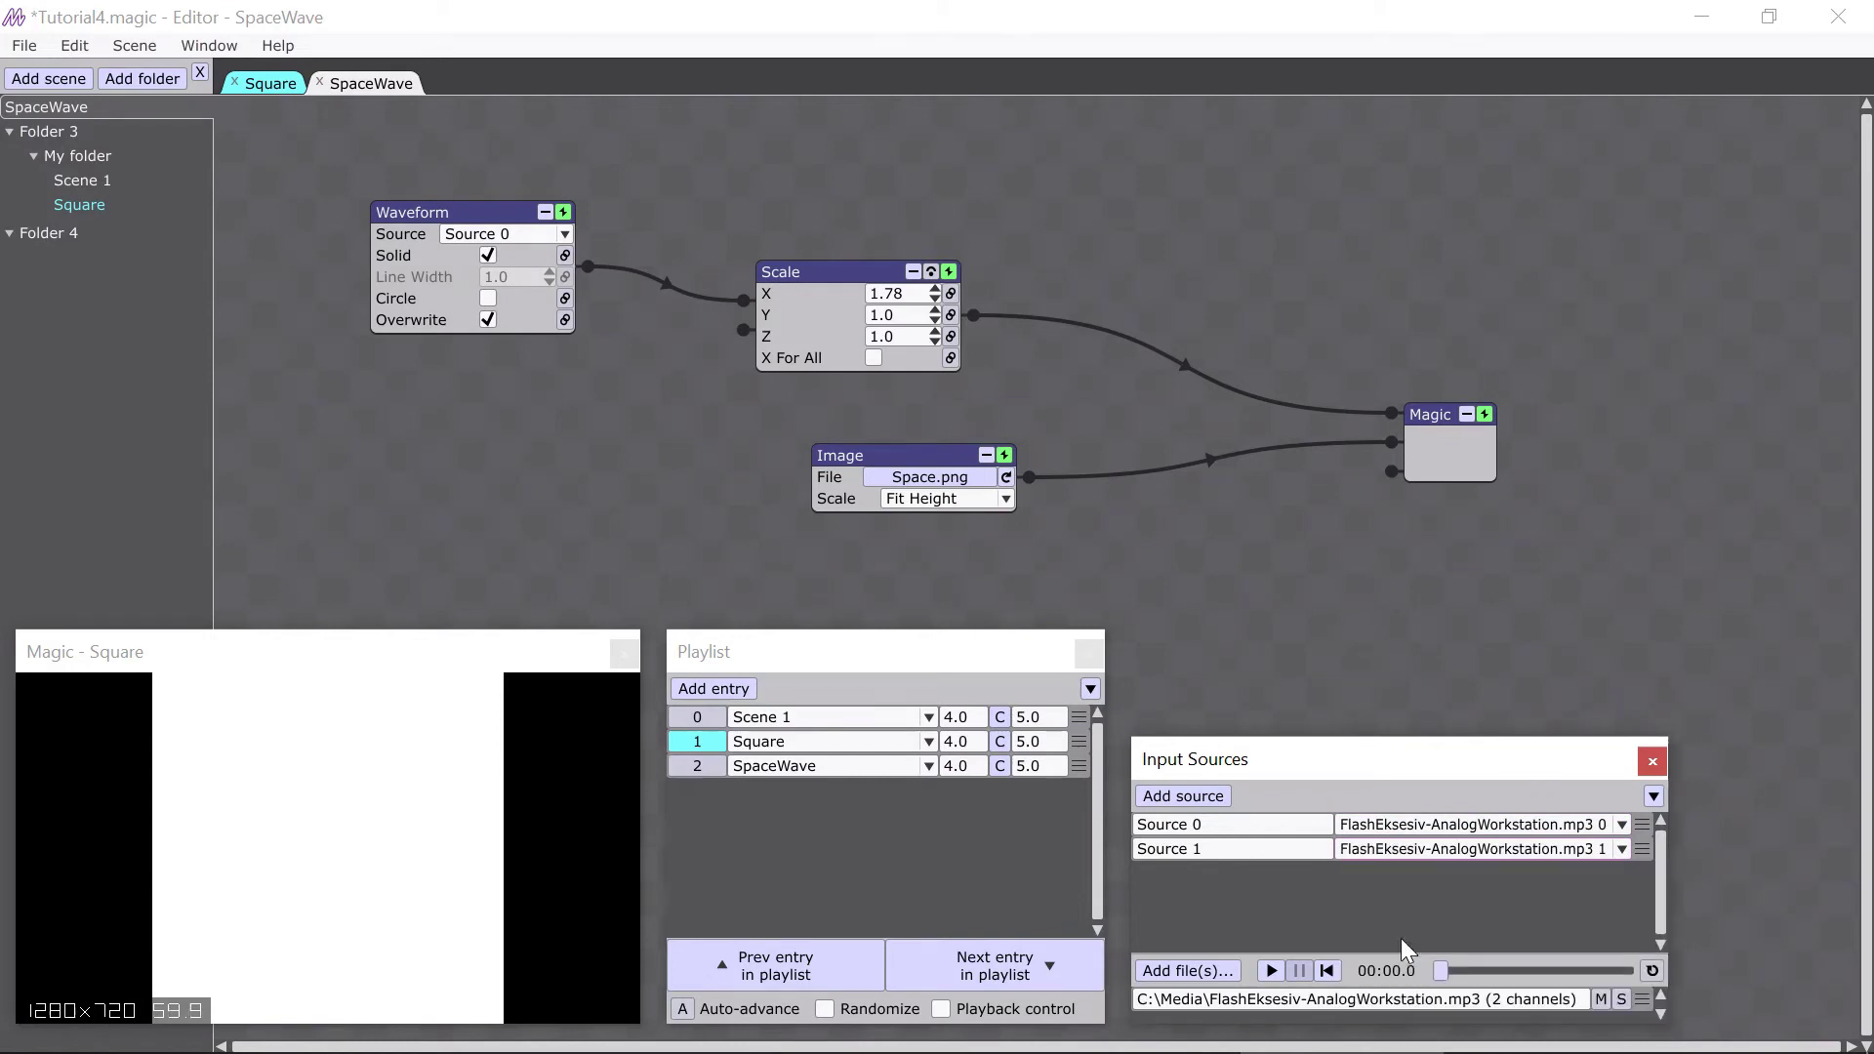
- Enable Playback control, play the mp3 through the scenes, then rewind it to 00:00.0
{"action": "left_click", "coordinate": [1005, 1012]}
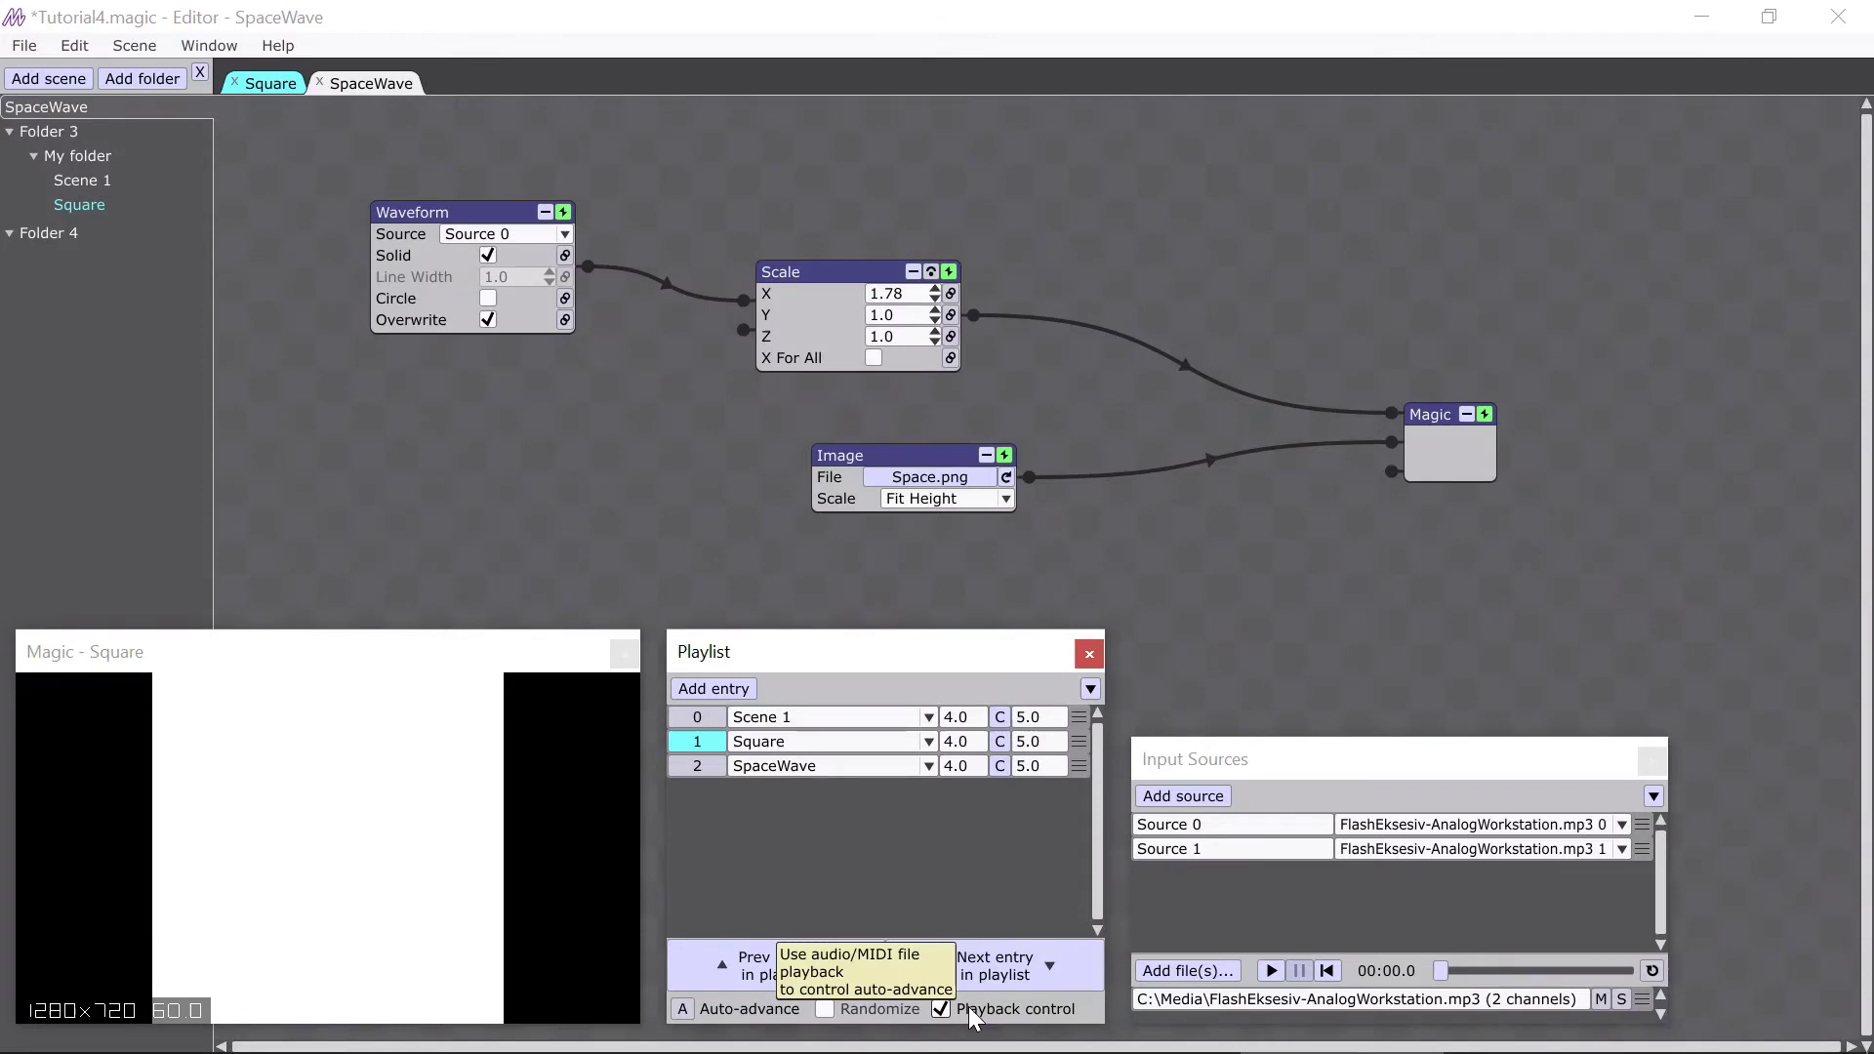
{"action": "left_click", "coordinate": [1273, 971]}
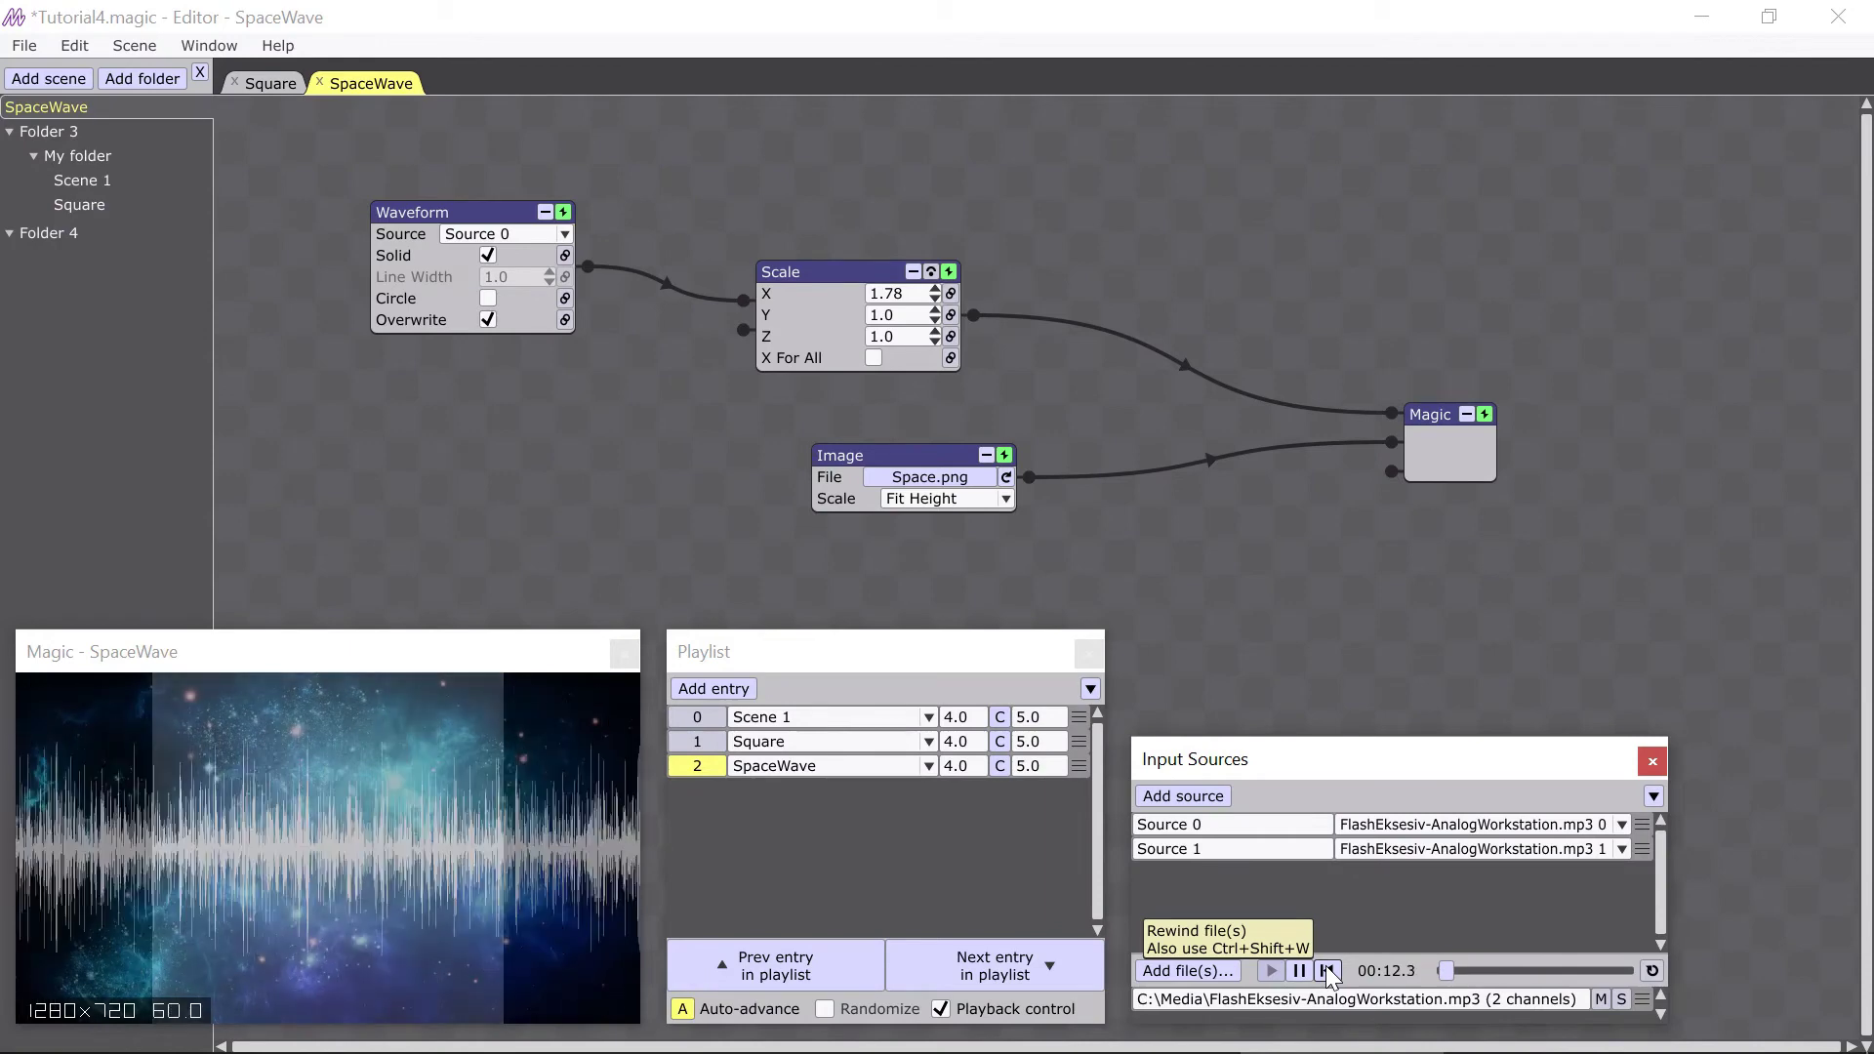
{"action": "left_click", "coordinate": [1329, 971]}
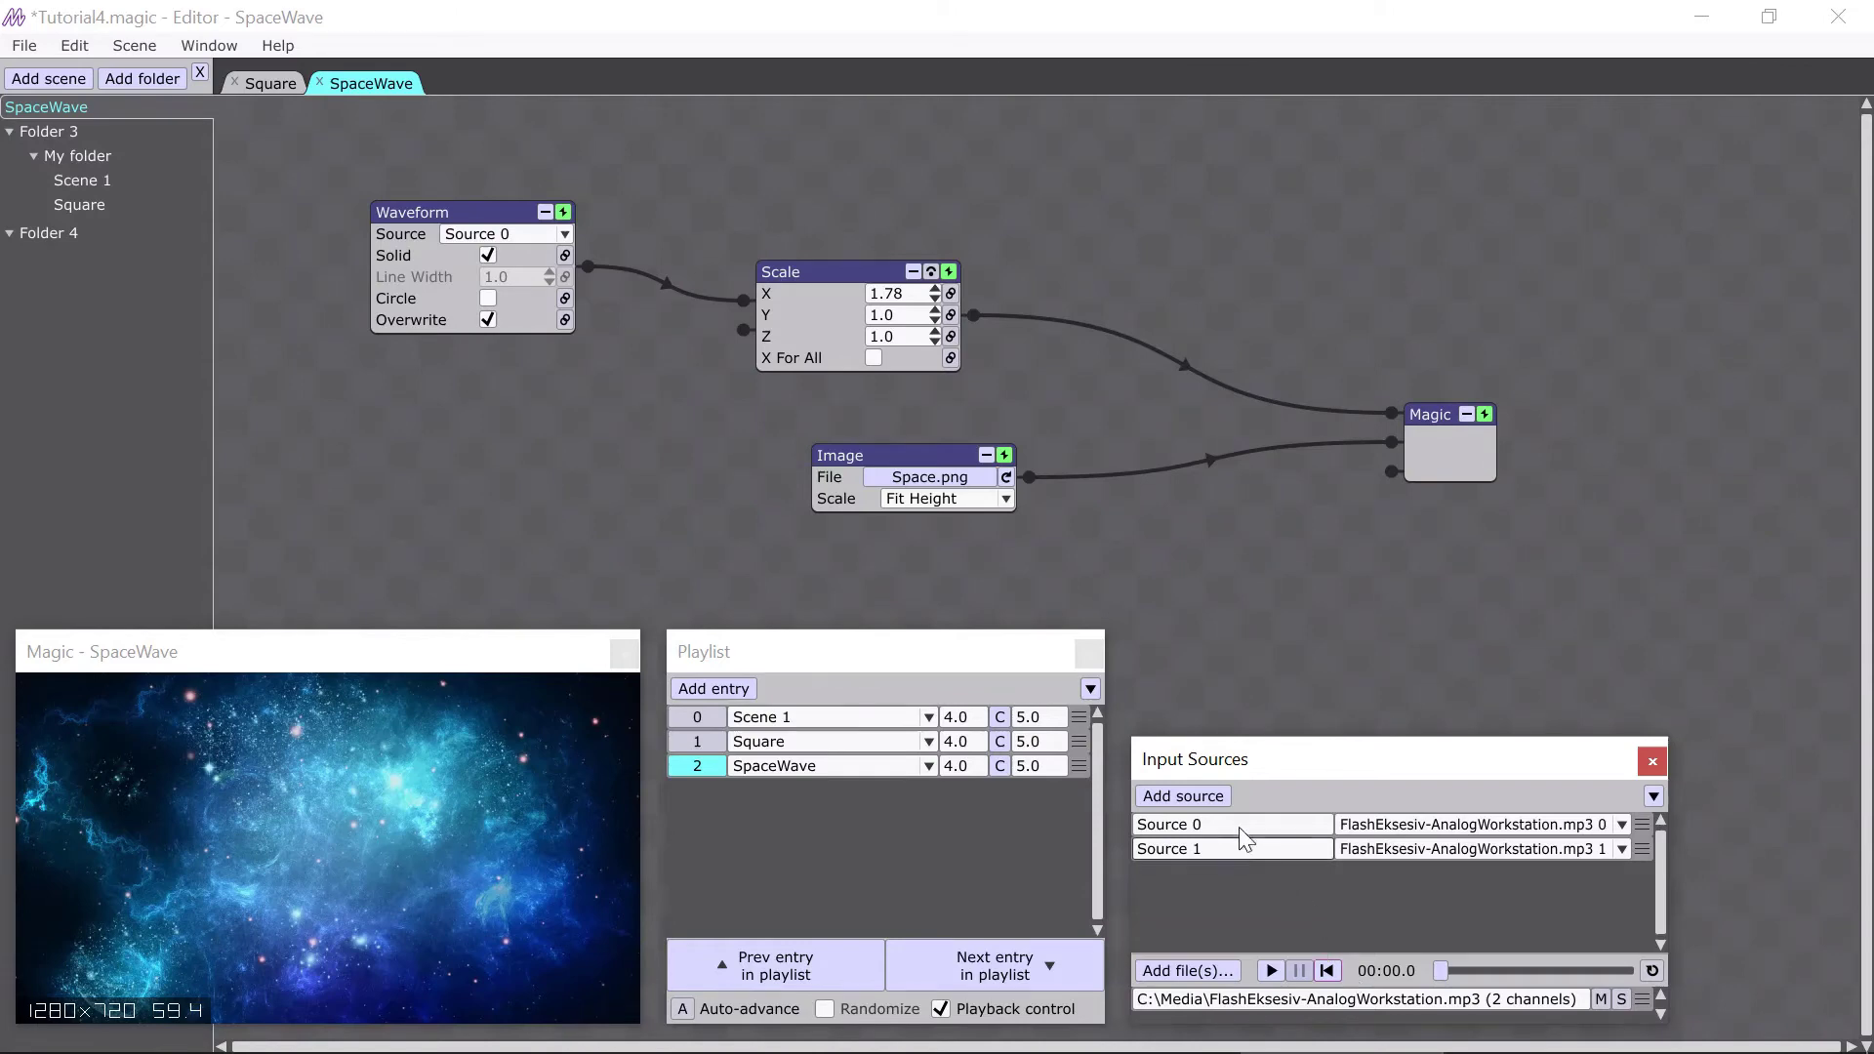
- Show Start Times and set Square's start to 00:07.0, pushing SpaceWave to 00:12.0
{"action": "left_click", "coordinate": [1090, 689]}
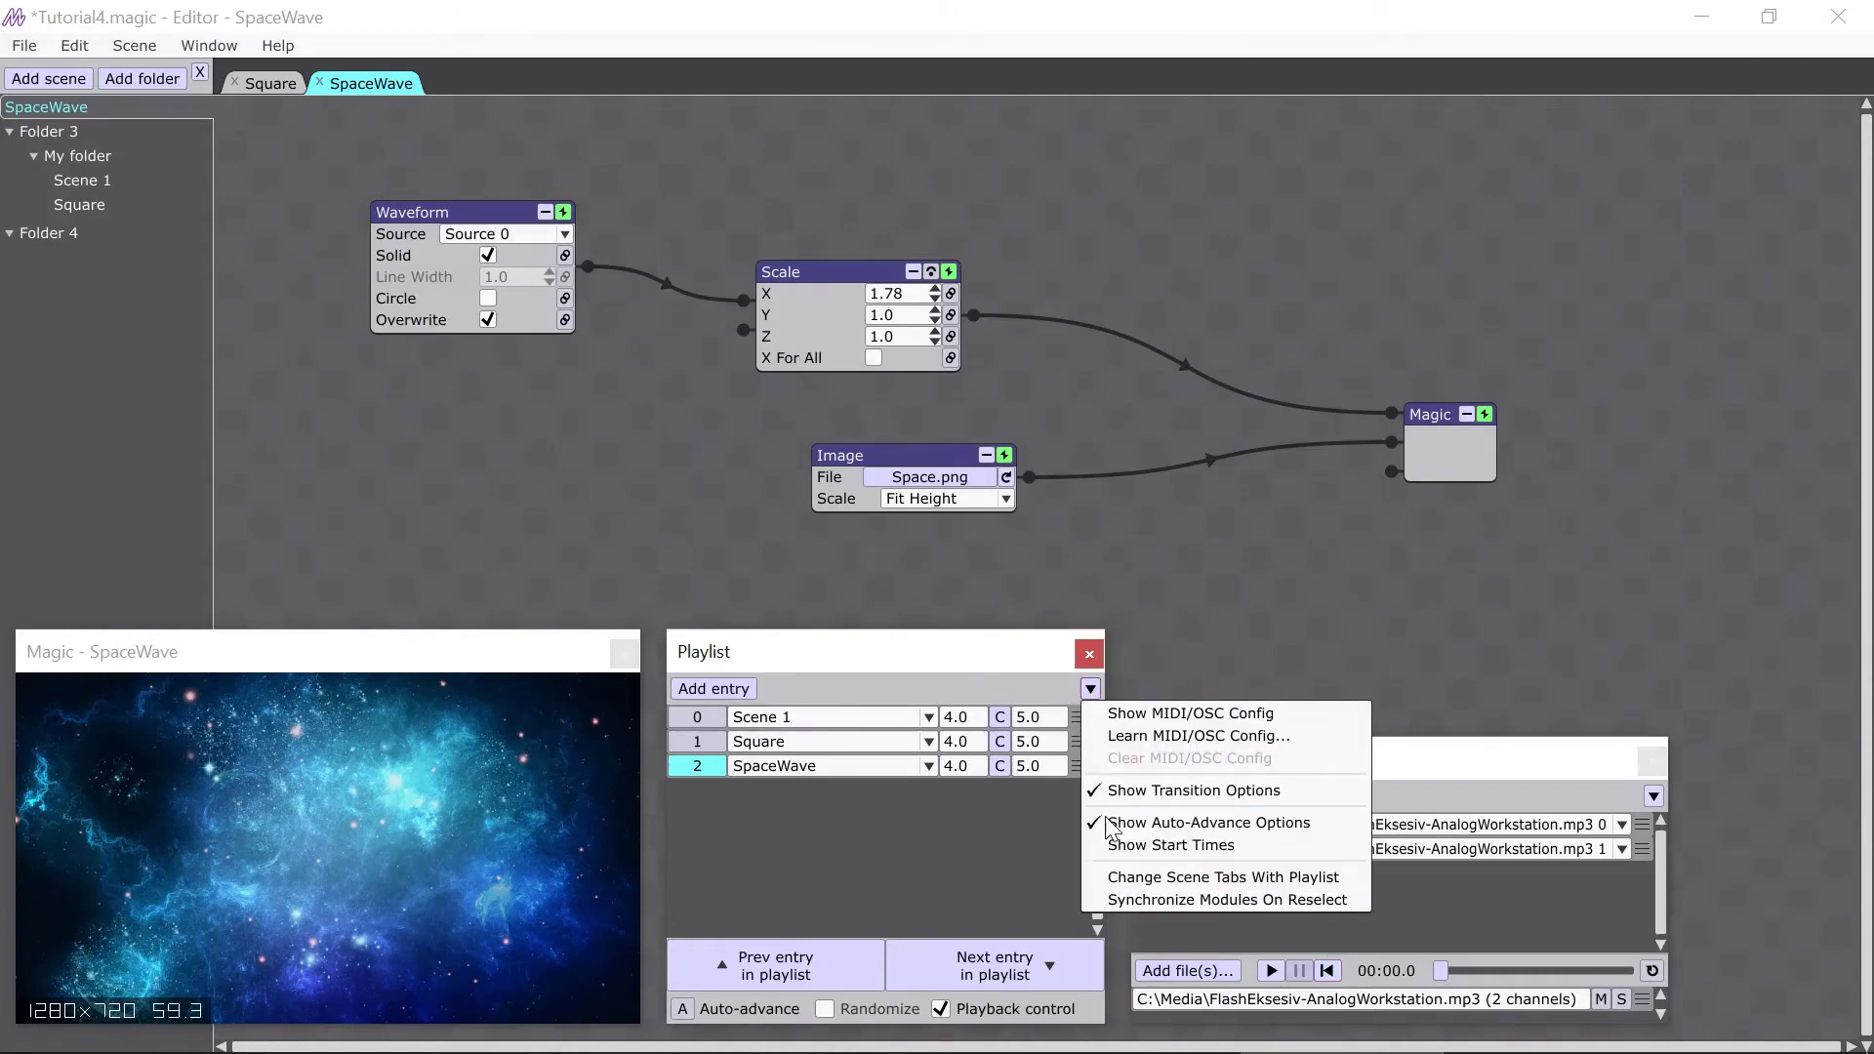
{"action": "left_click", "coordinate": [1189, 844]}
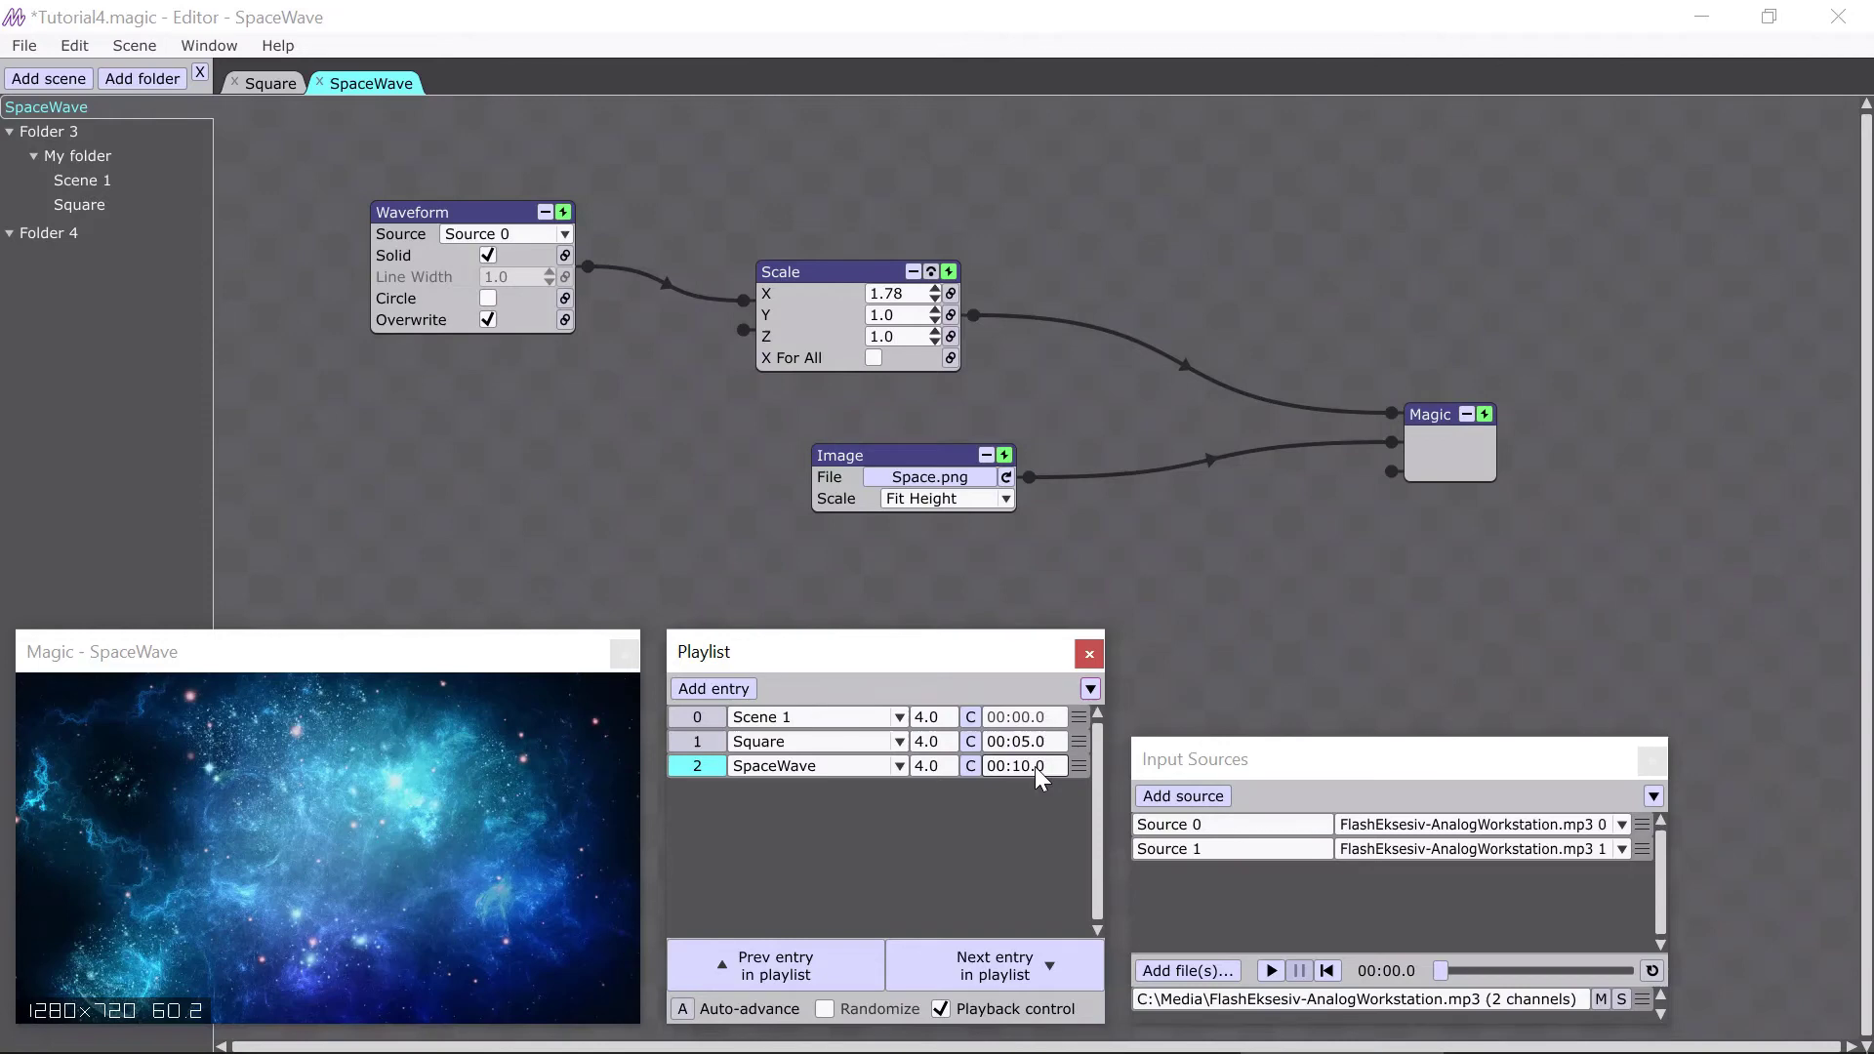
{"action": "left_click", "coordinate": [1025, 742]}
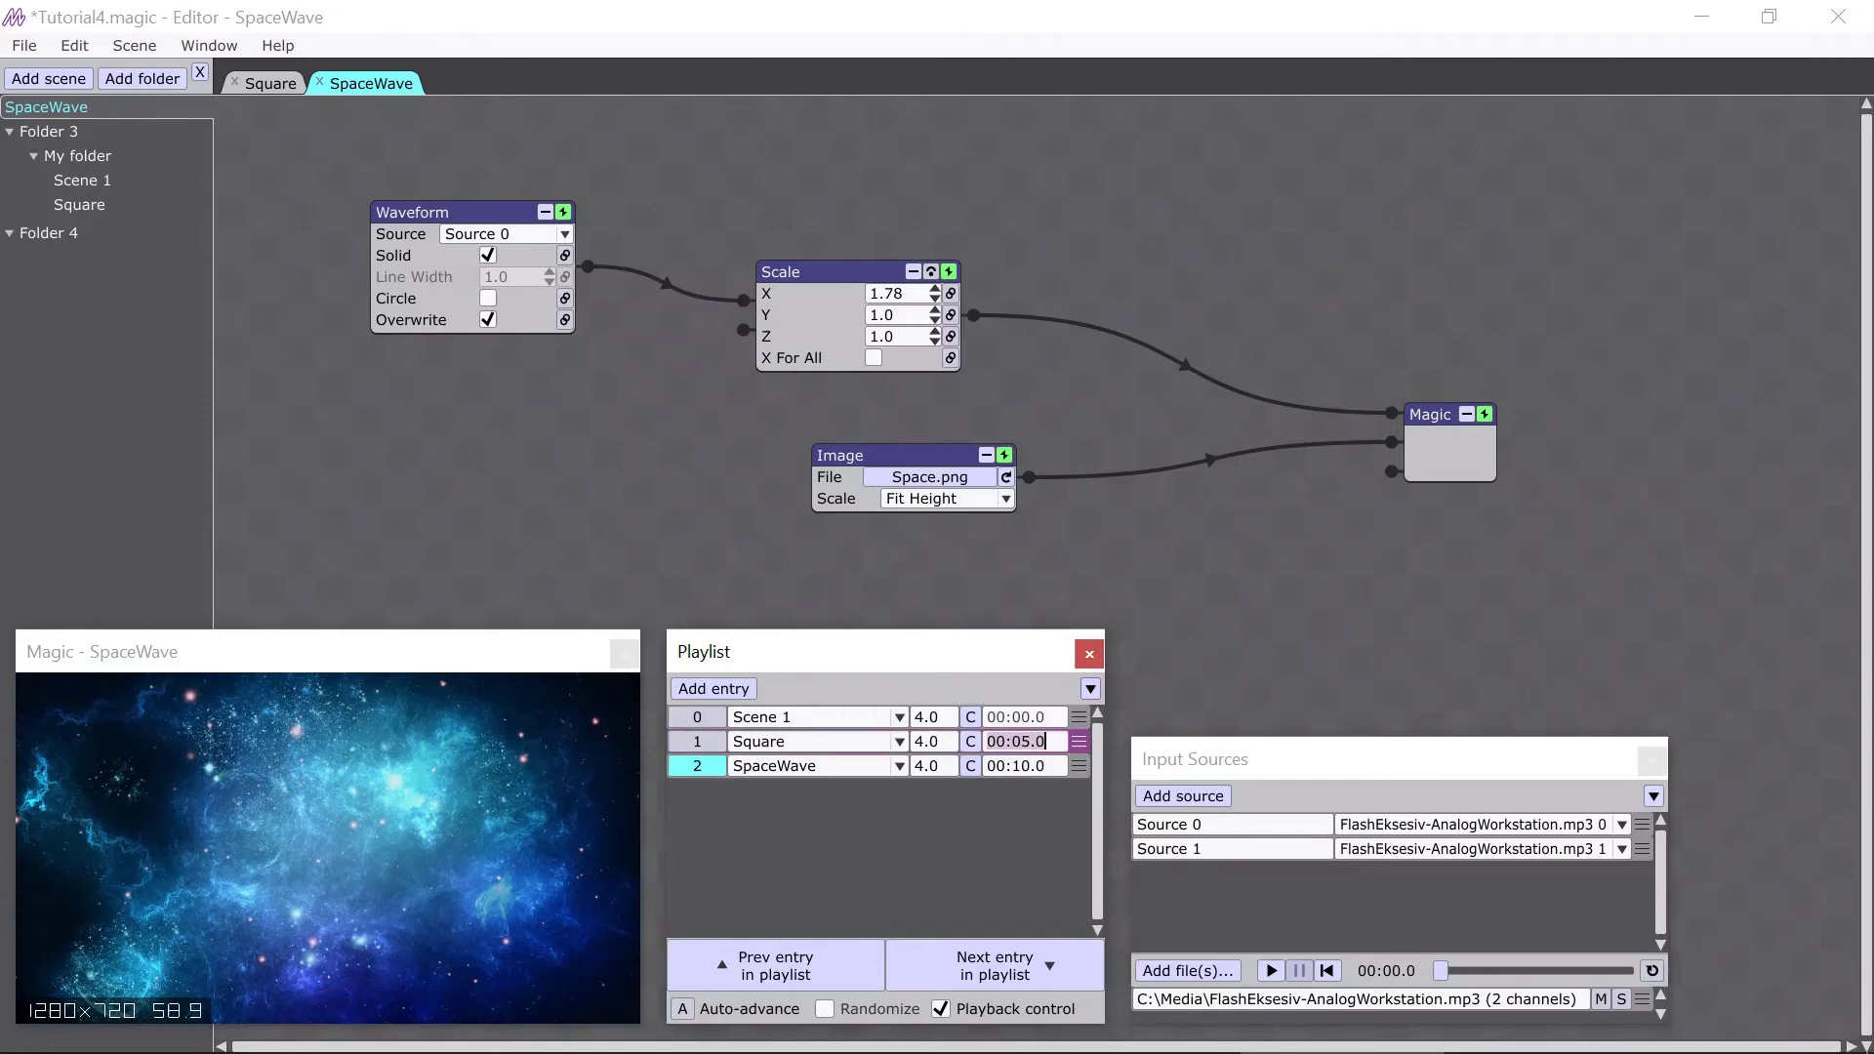
{"action": "left_click", "coordinate": [1029, 742]}
{"action": "key", "text": "BackSpace"}
{"action": "type", "text": "7"}
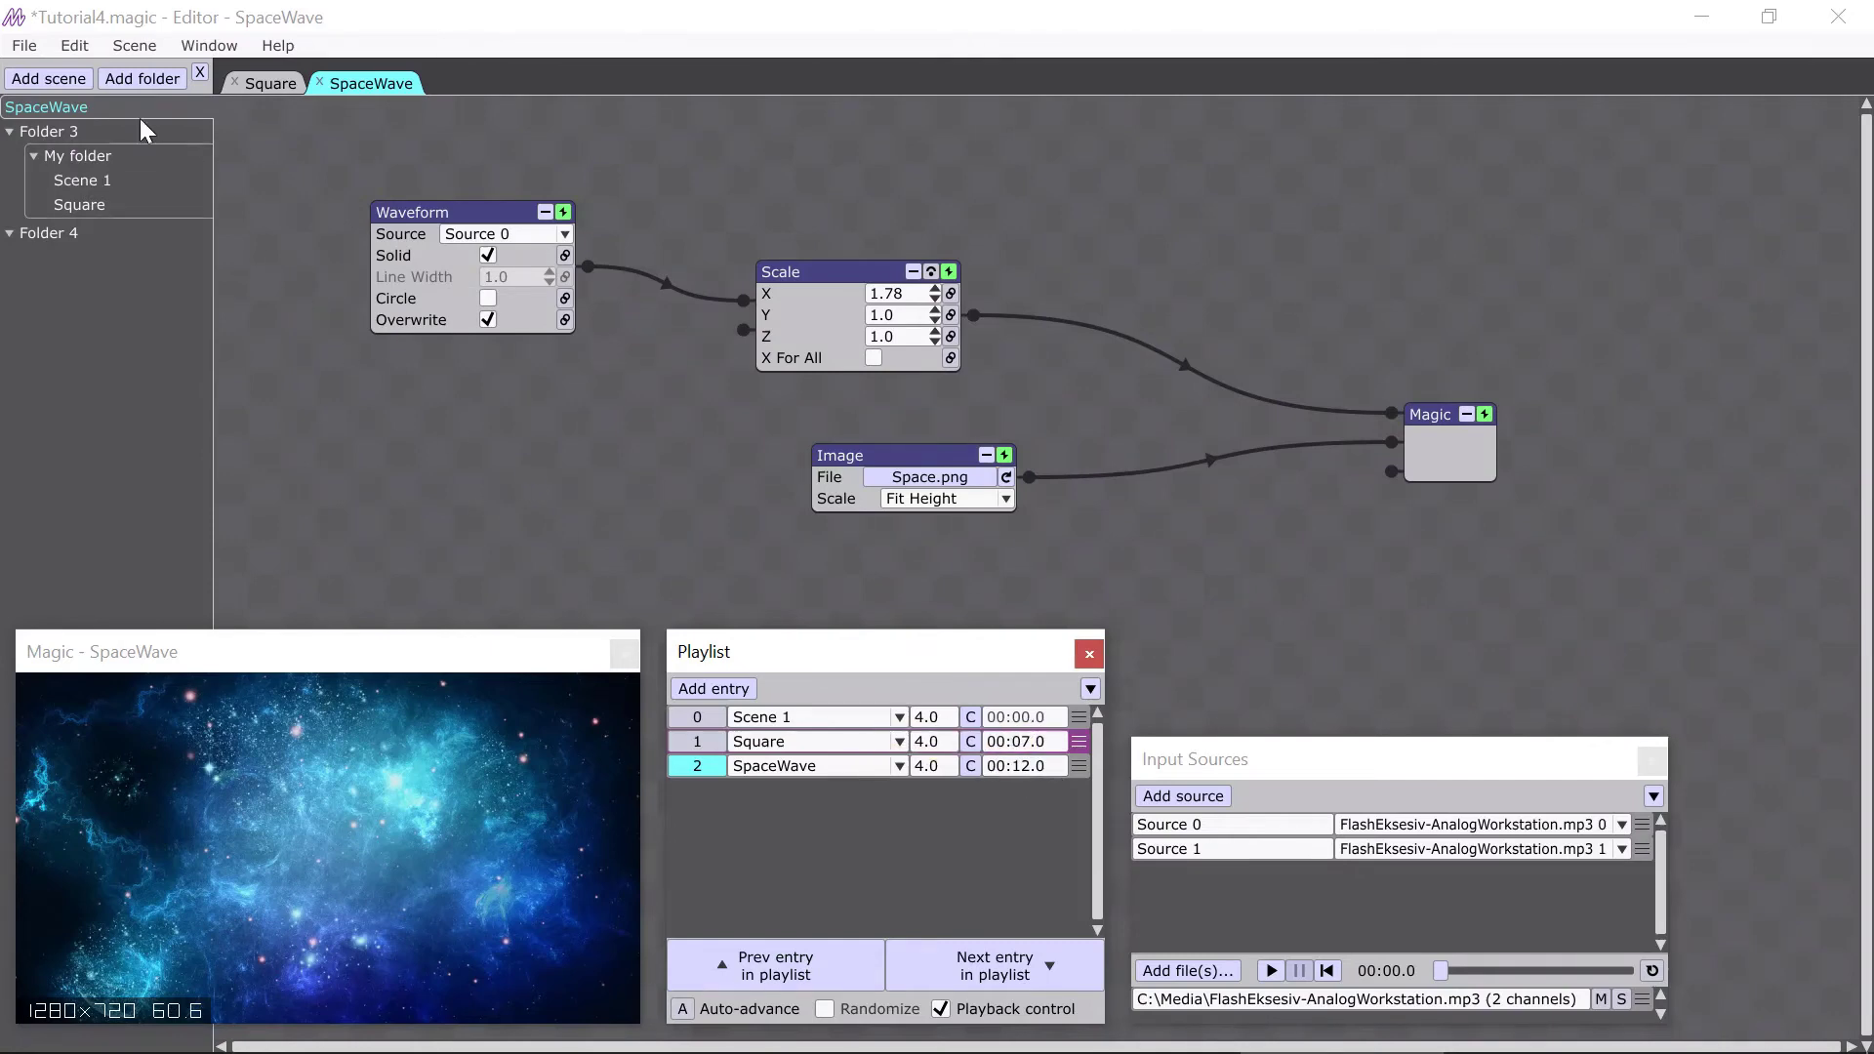
- In Export Movie settings, tick Use playlist instead of Use current scene
{"action": "left_click", "coordinate": [24, 45]}
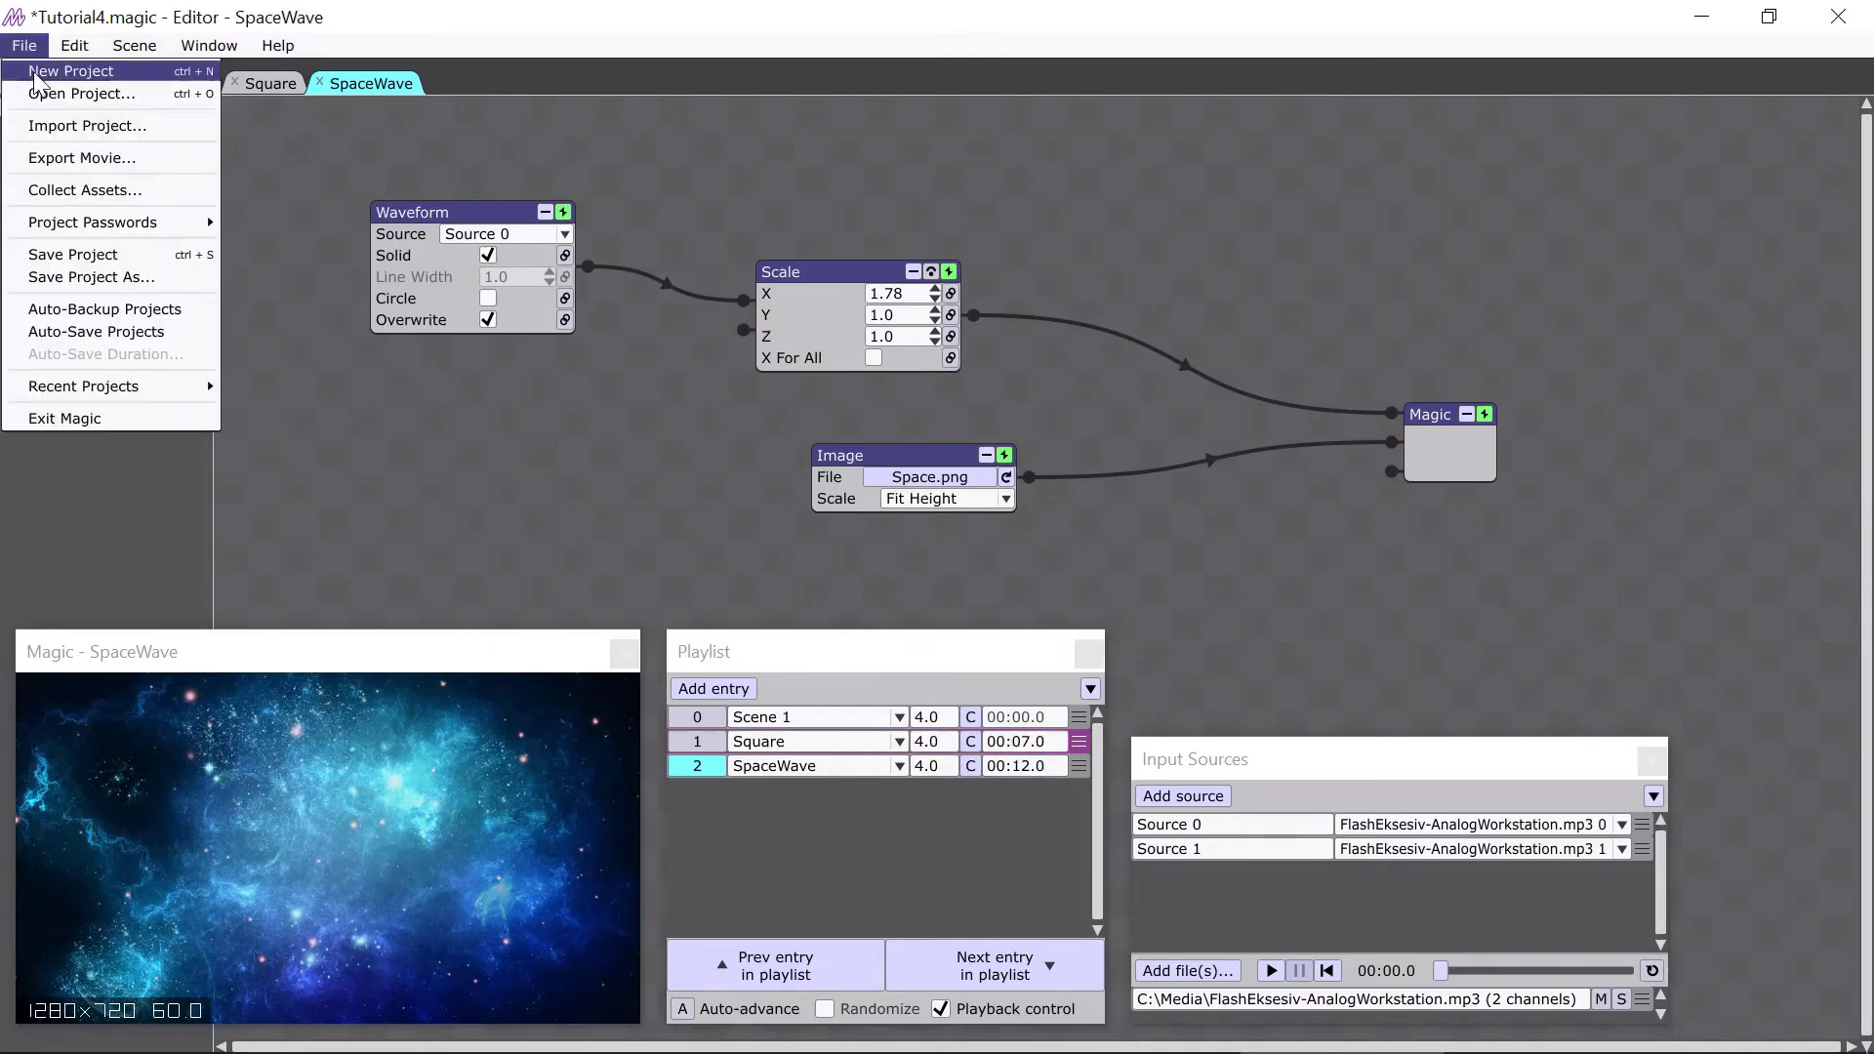
{"action": "left_click", "coordinate": [60, 166]}
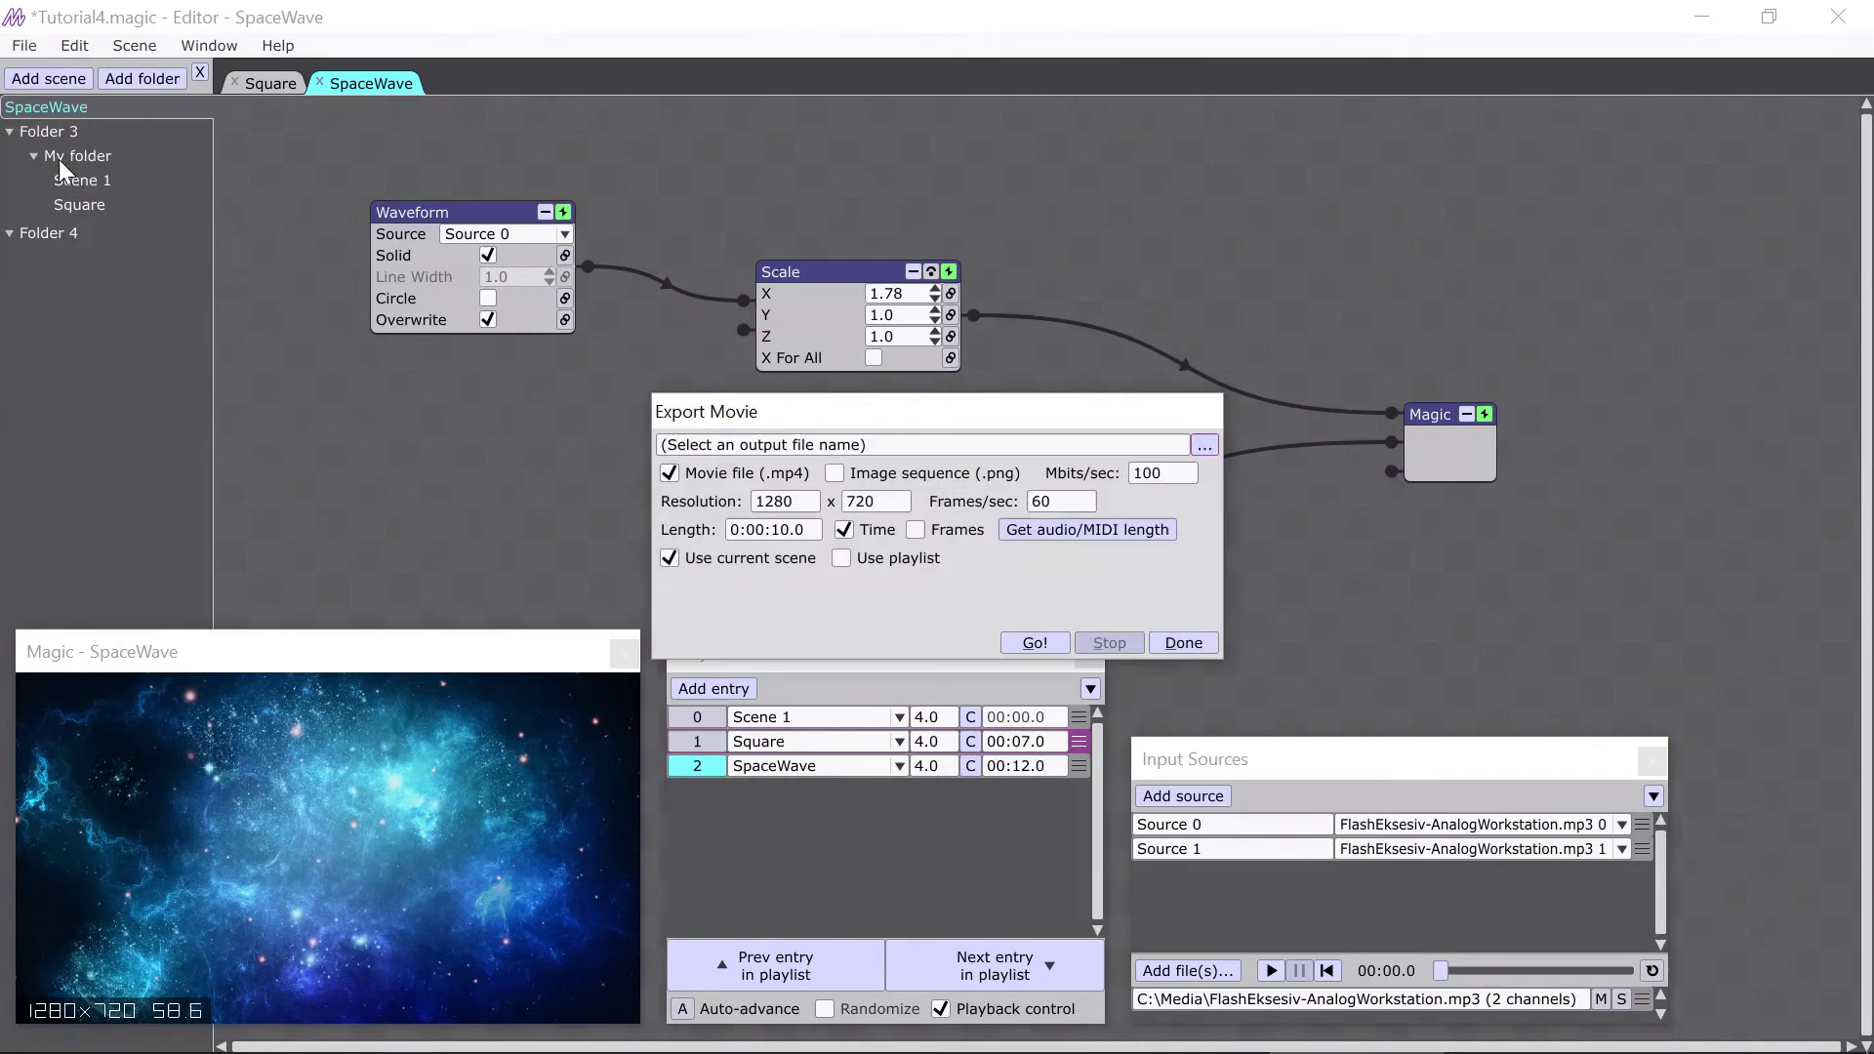
{"action": "left_click", "coordinate": [886, 559]}
- Close the export settings and open the ManyScenes.magic sample project
{"action": "left_click", "coordinate": [1181, 642]}
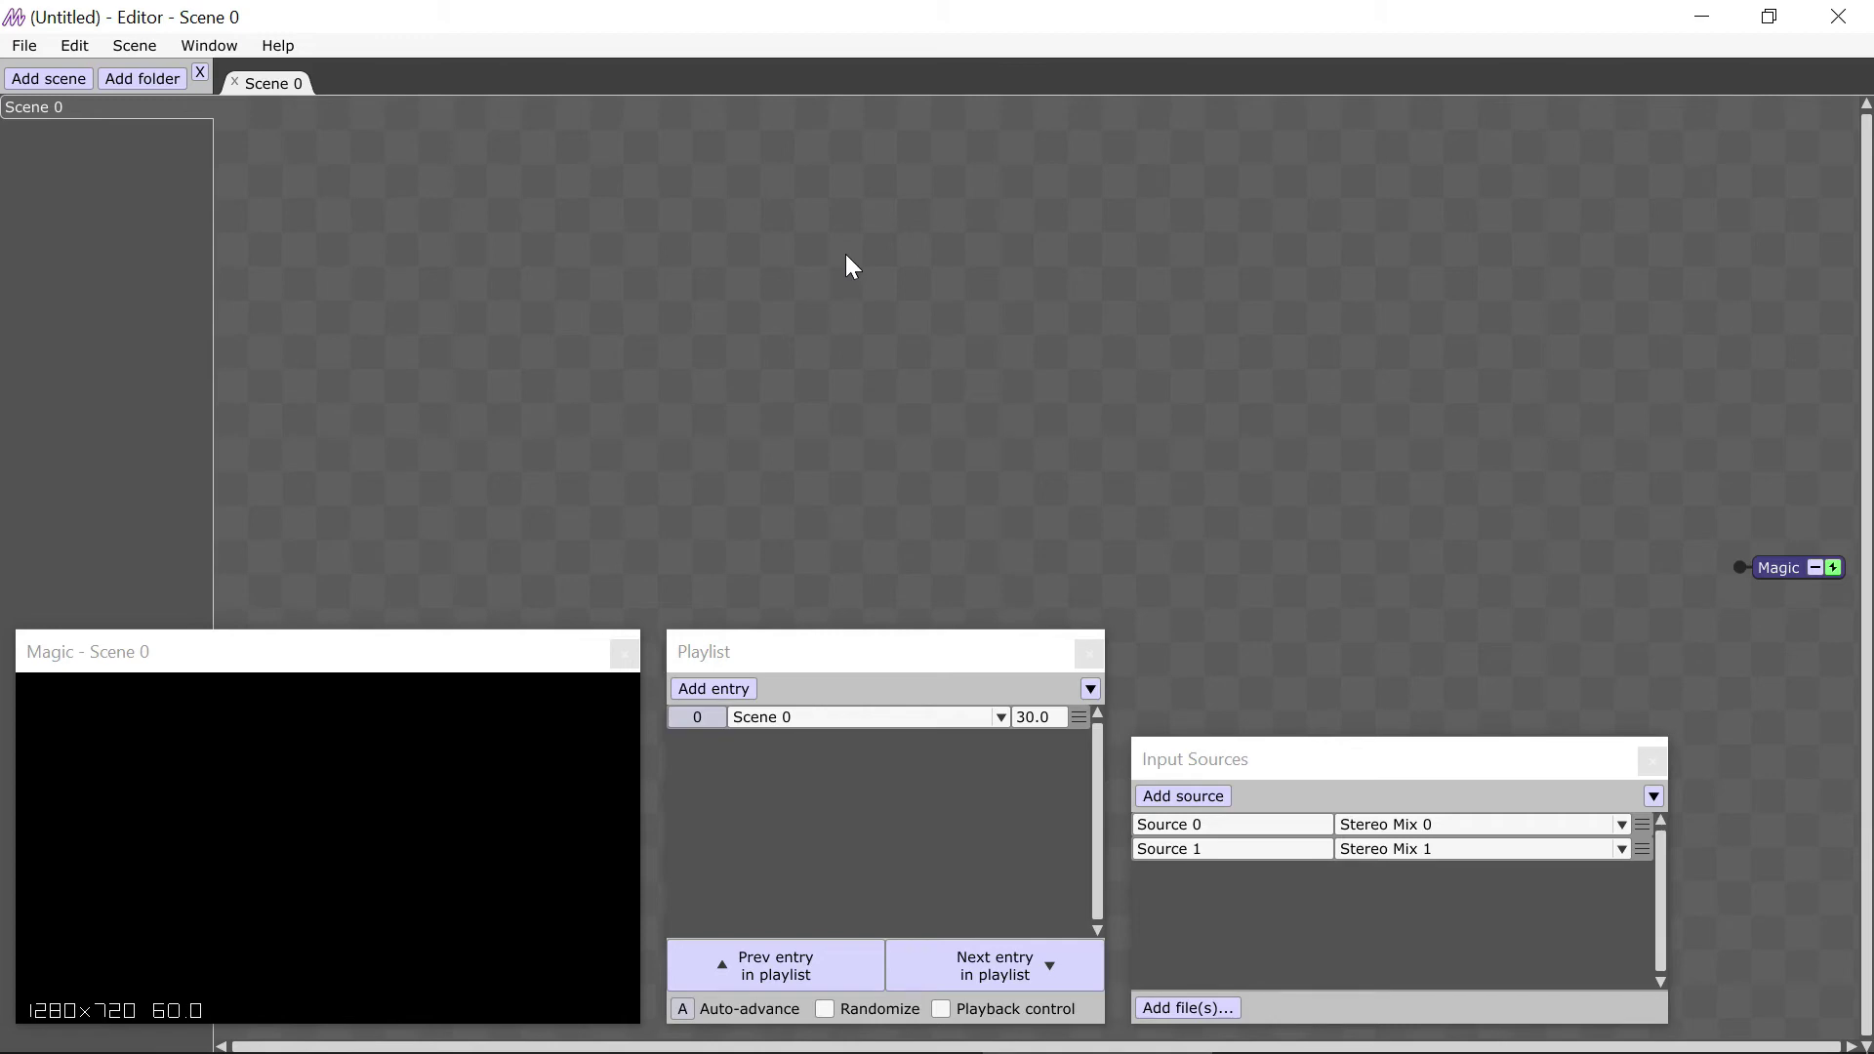
{"action": "left_click", "coordinate": [279, 46]}
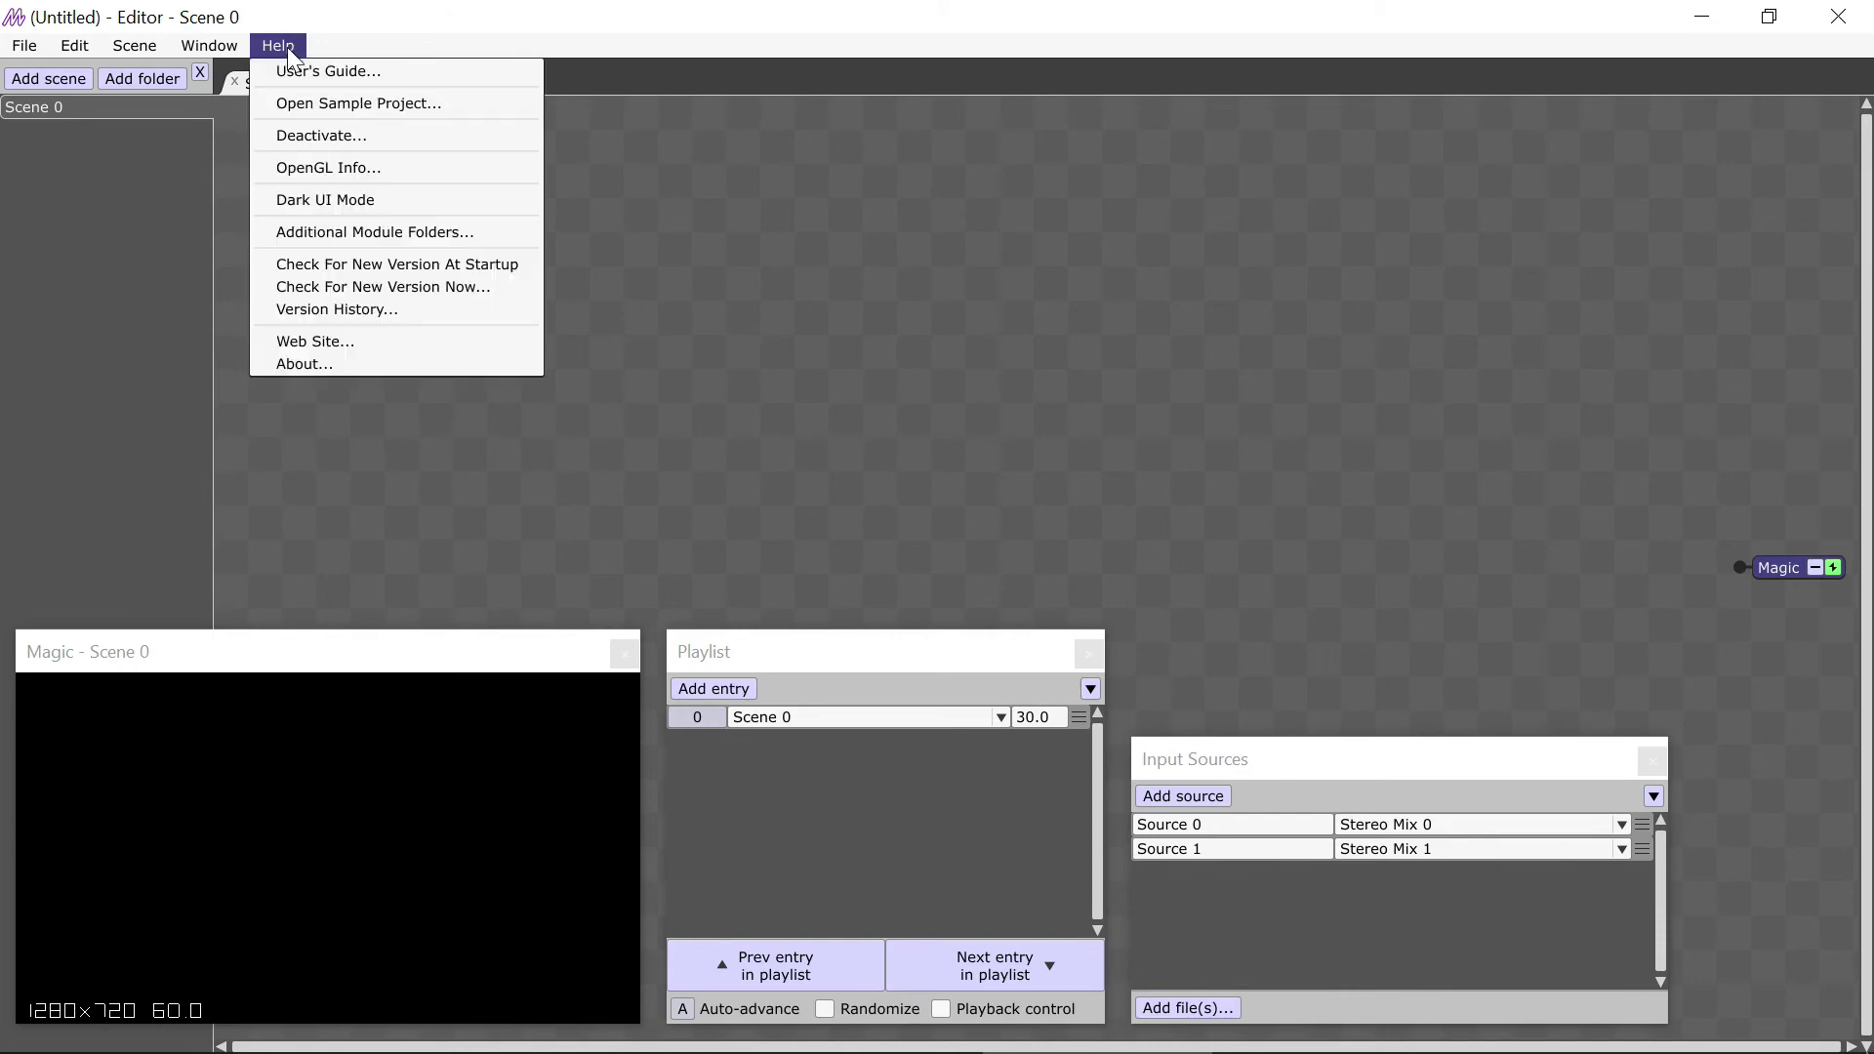
{"action": "left_click", "coordinate": [265, 103]}
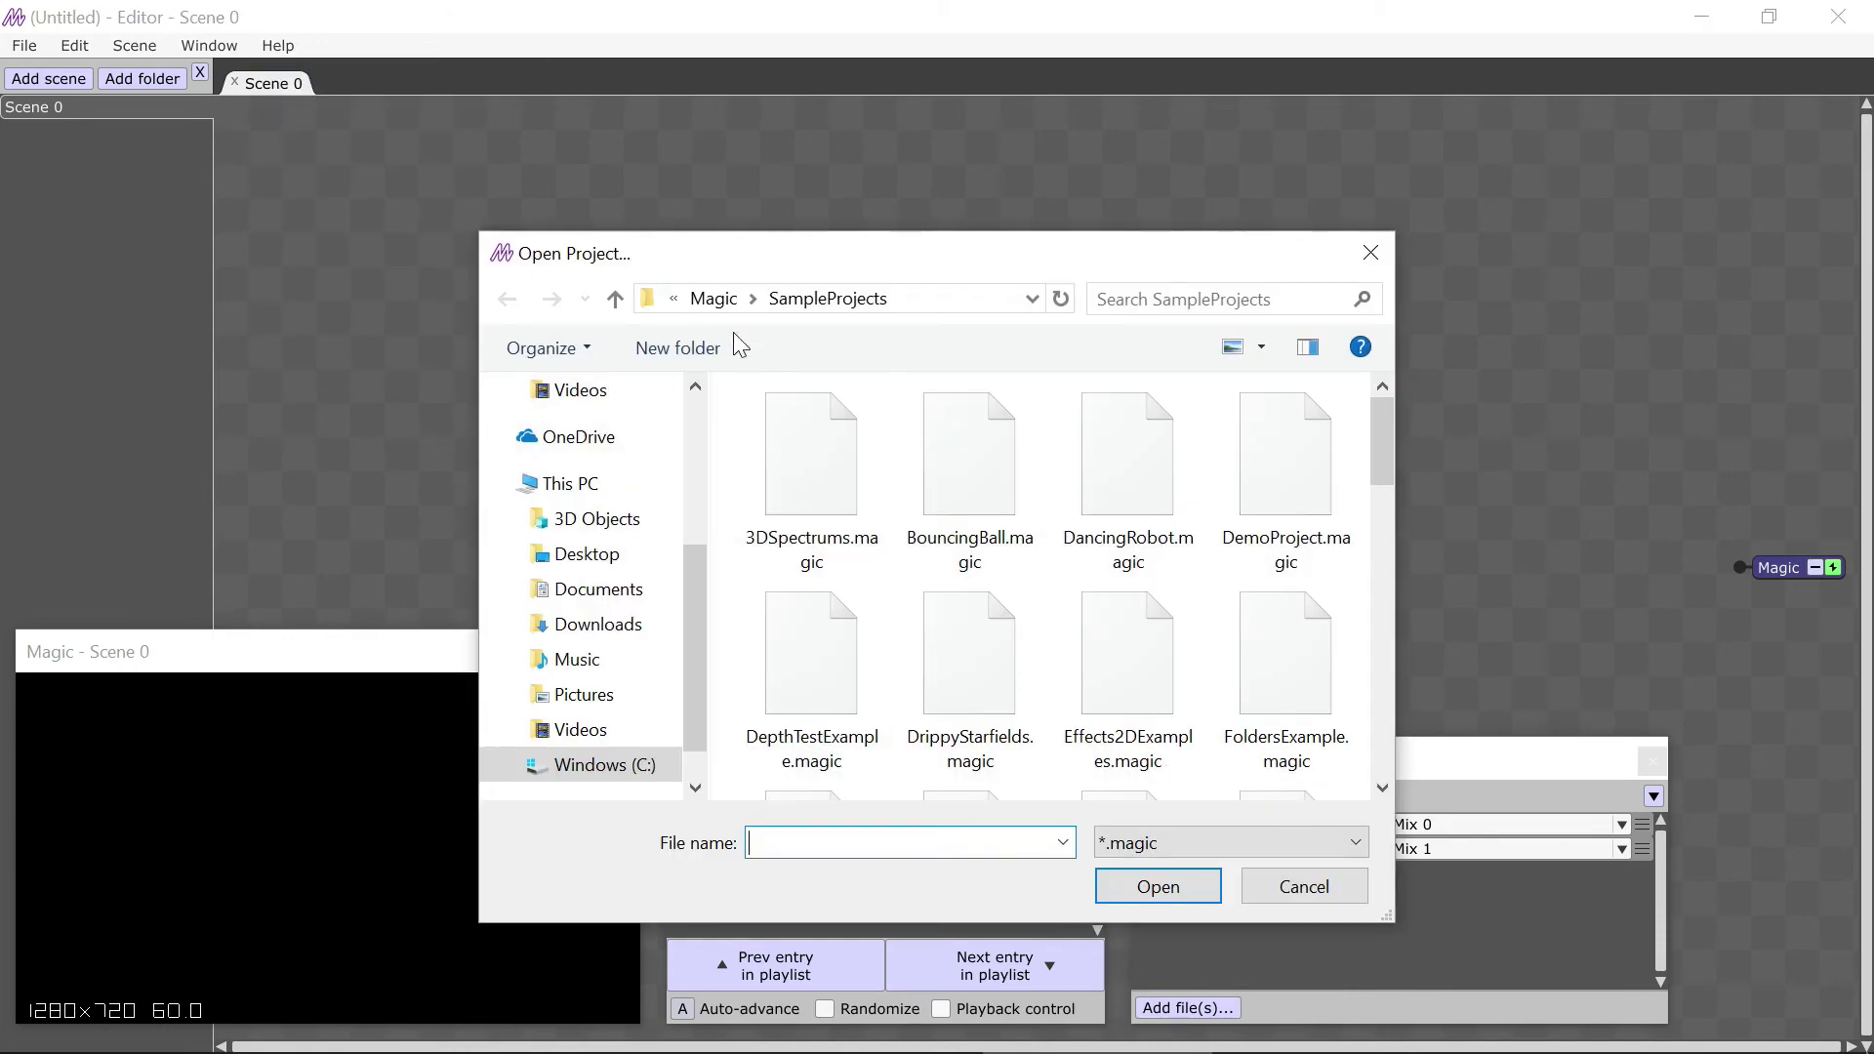
{"action": "left_click_drag", "start_coordinate": [1394, 444], "coordinate": [1353, 540]}
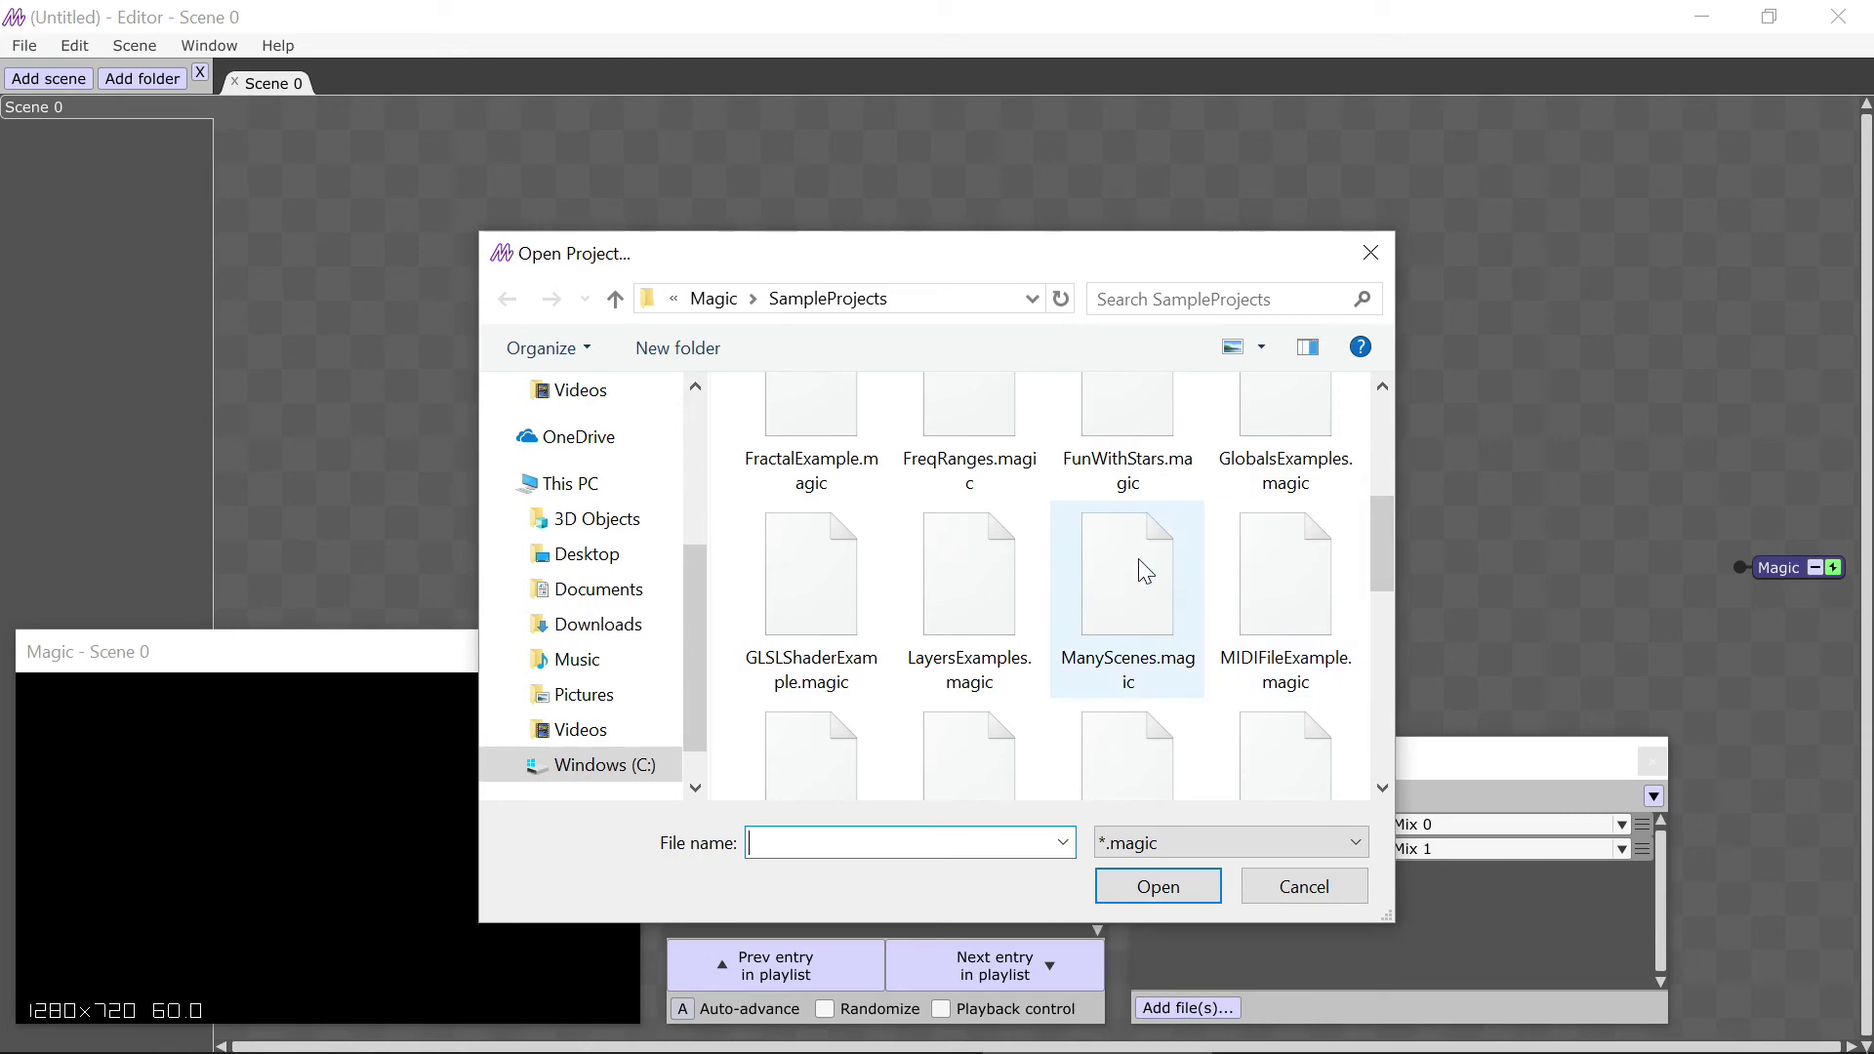
{"action": "left_click", "coordinate": [1147, 625]}
{"action": "left_click", "coordinate": [1161, 888]}
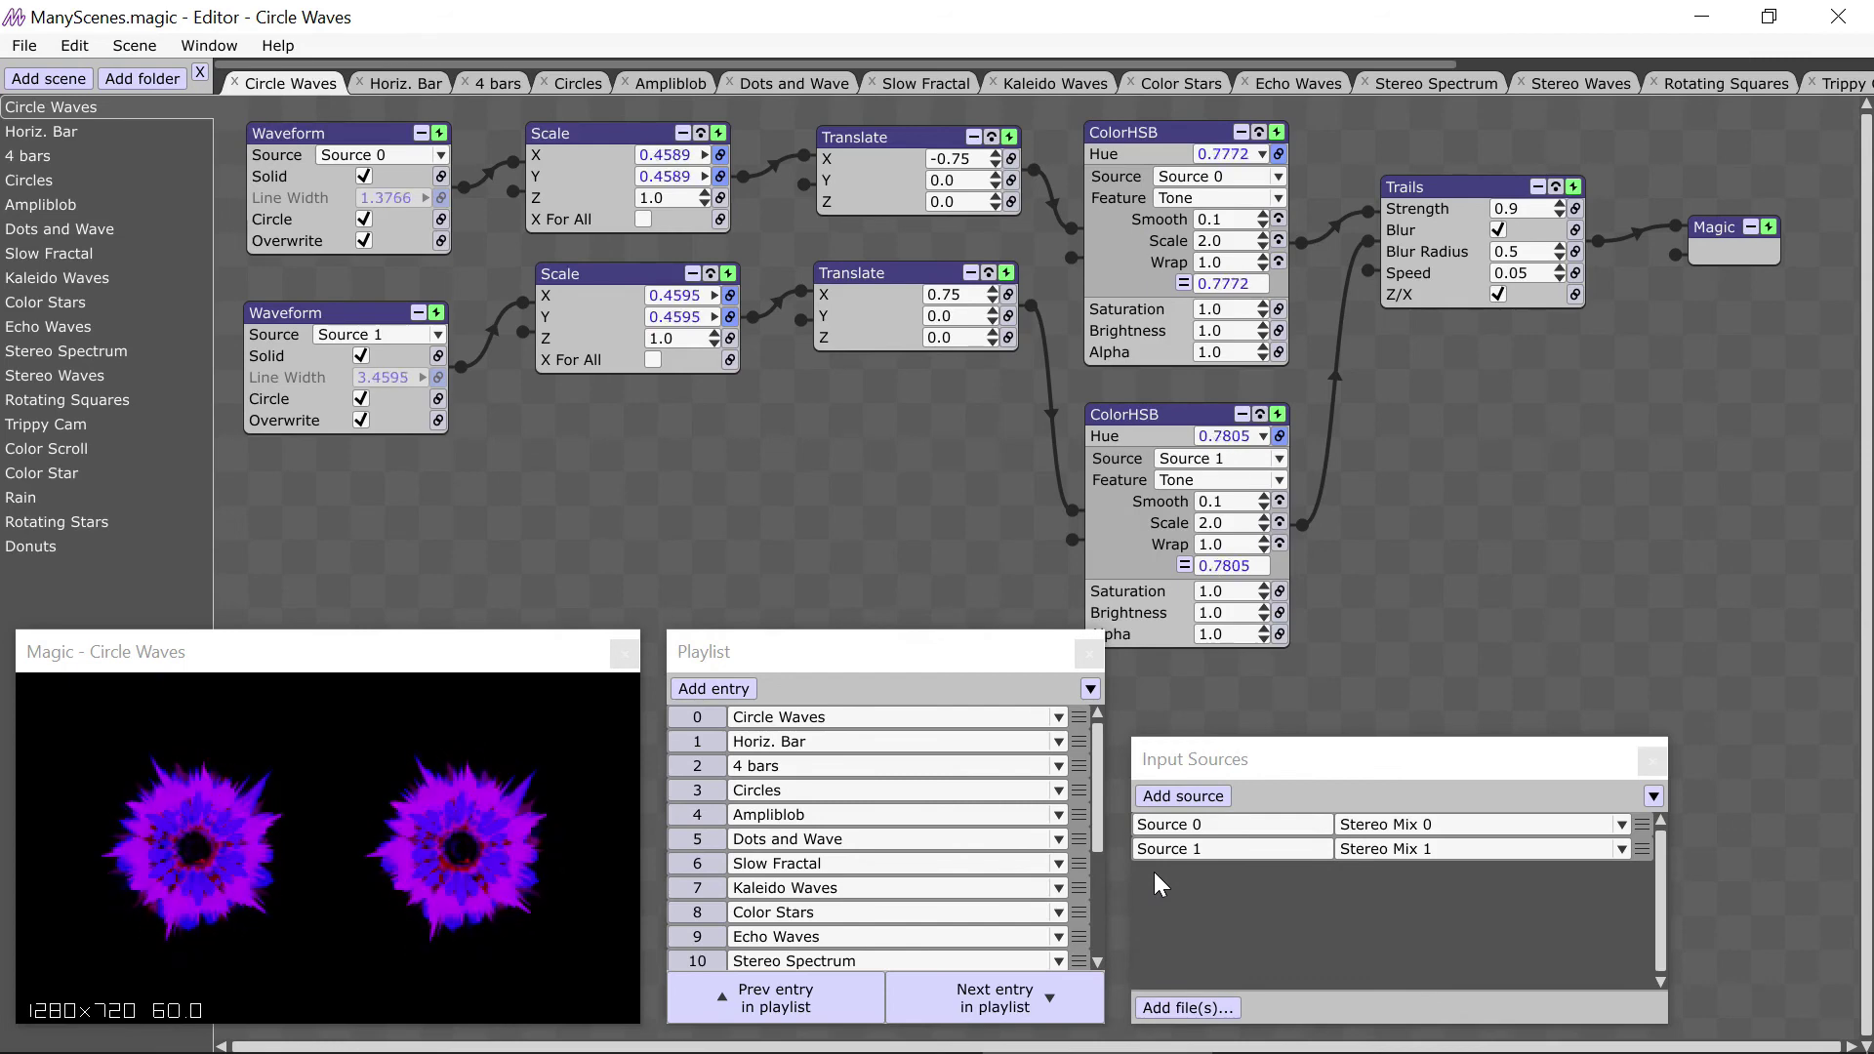
- Show Auto-Advance Options and turn Auto-advance on, giving every scene a 7.0 time
{"action": "left_click", "coordinate": [1090, 688]}
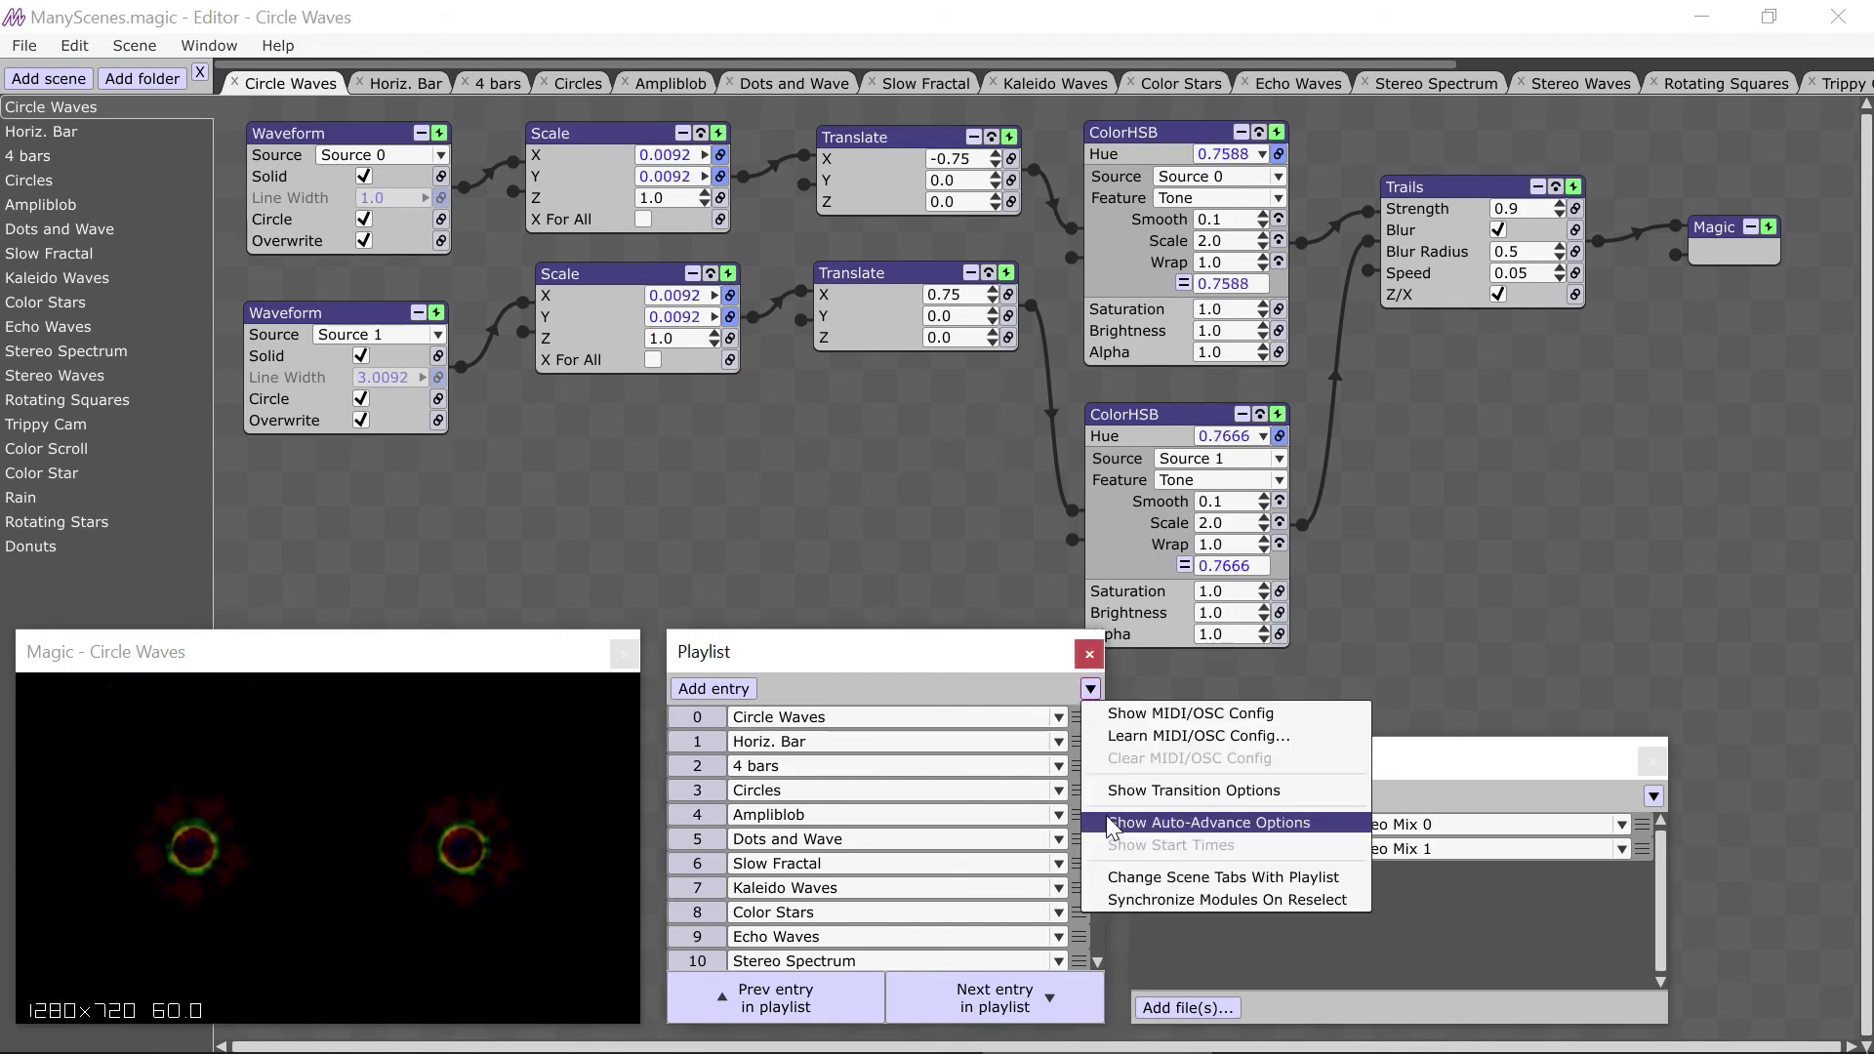
{"action": "left_click", "coordinate": [1112, 822]}
{"action": "left_click", "coordinate": [684, 1009]}
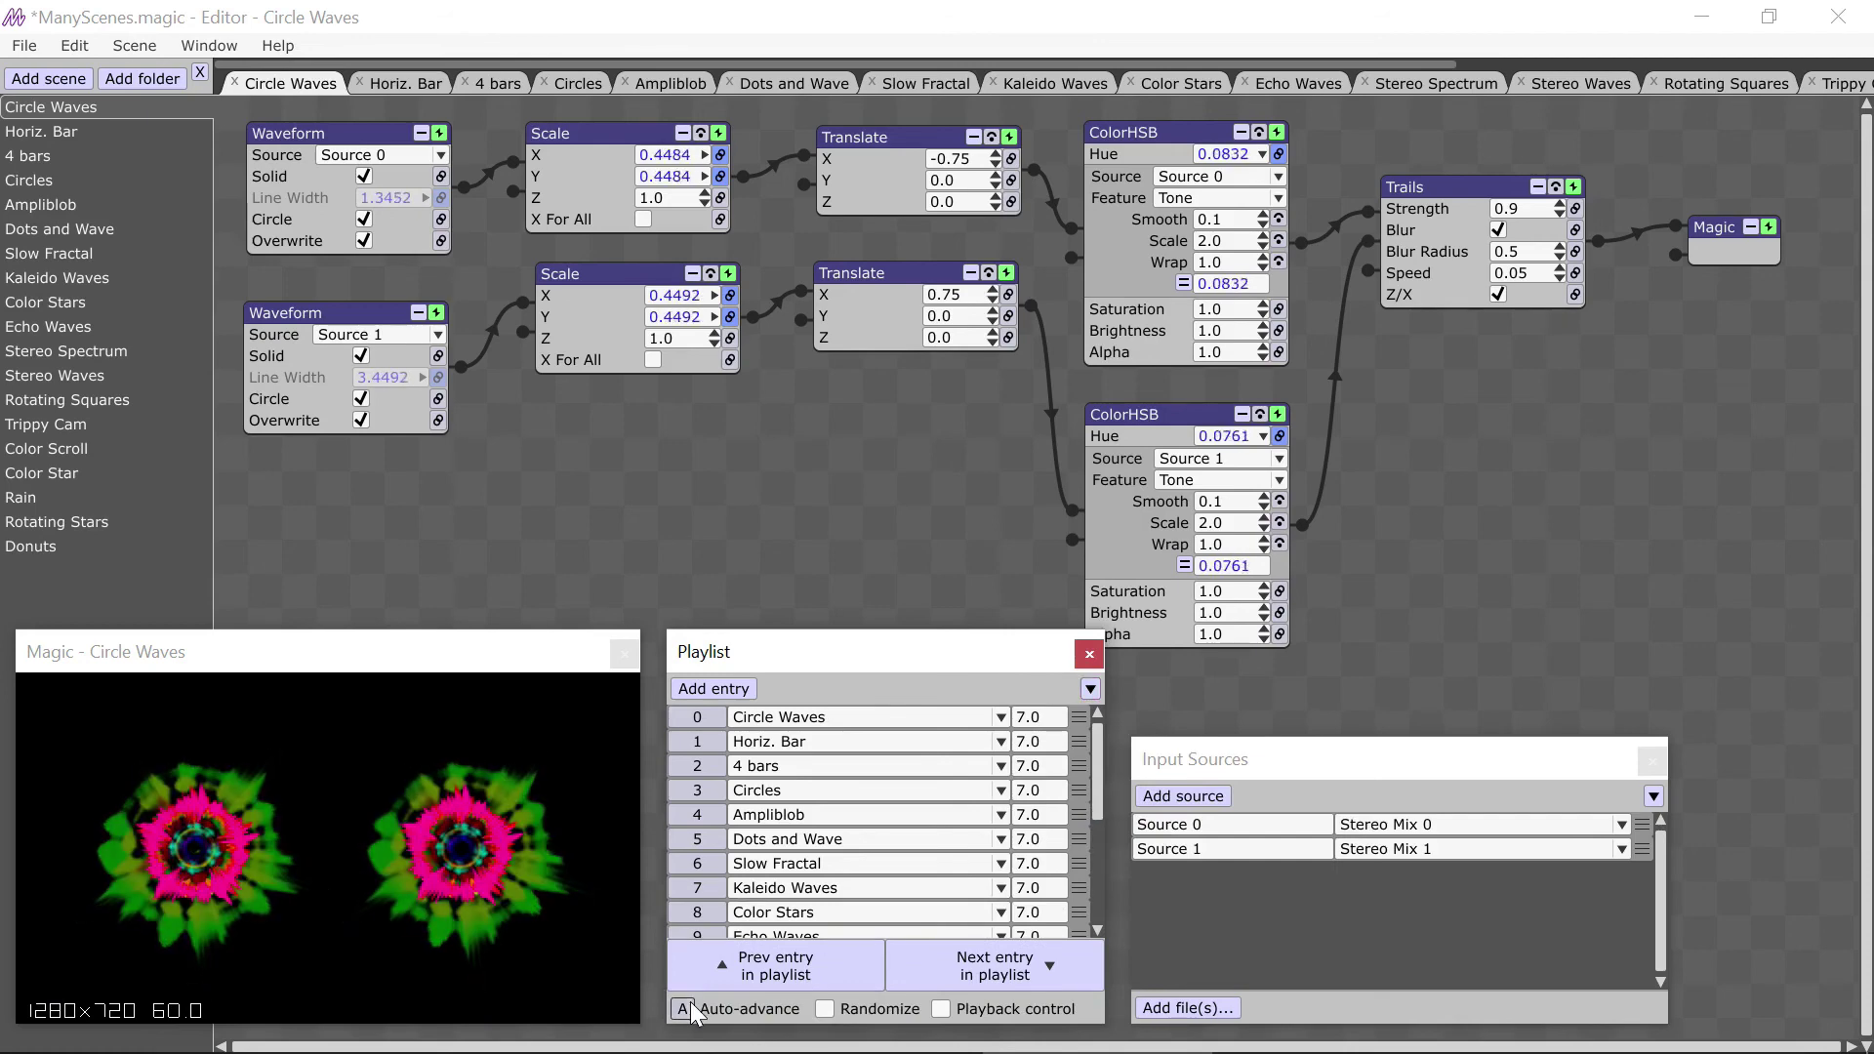